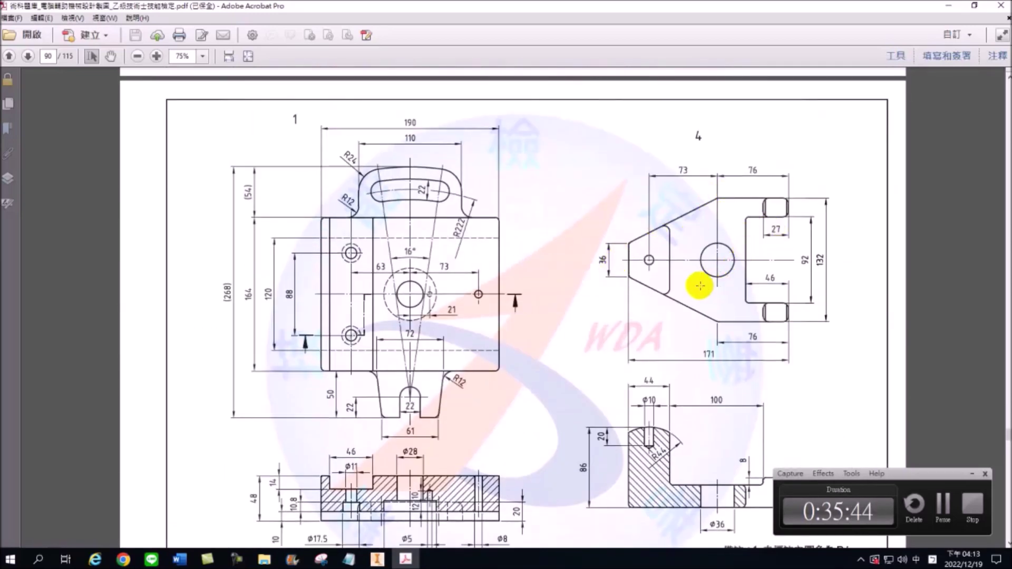
- Create a new in-place component named 5 in the clamp assembly
scroll(696, 268, "down", 4)
scroll(583, 328, "down", 5)
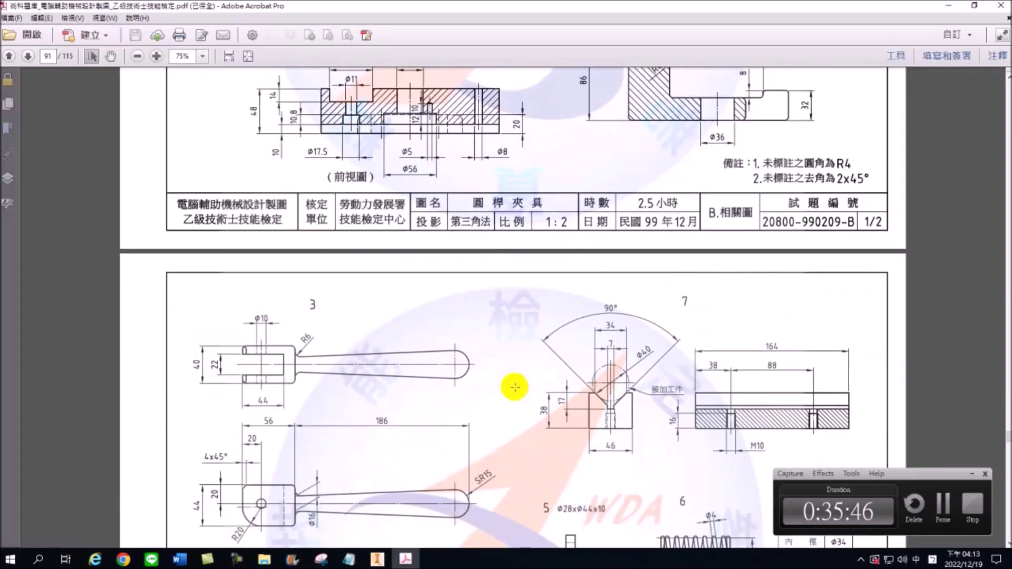
scroll(517, 391, "down", 5)
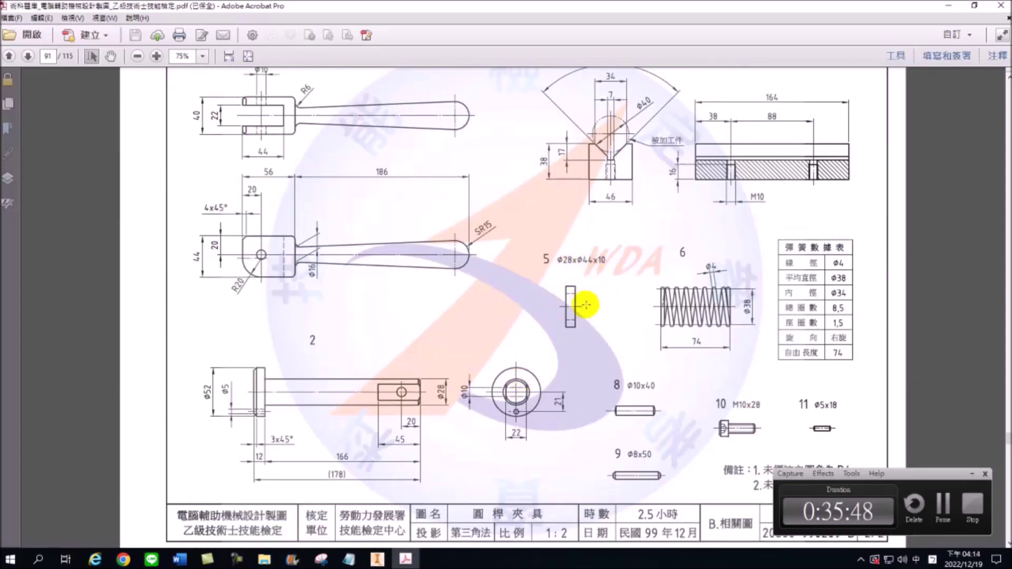
scroll(606, 311, "up", 3)
scroll(640, 305, "up", 3)
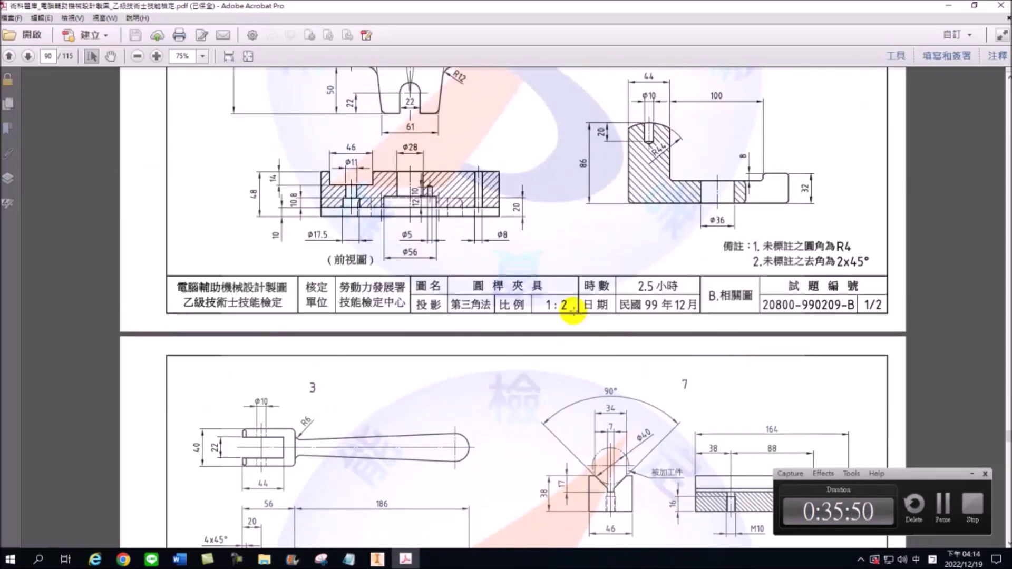
scroll(628, 248, "up", 2)
scroll(700, 236, "up", 2)
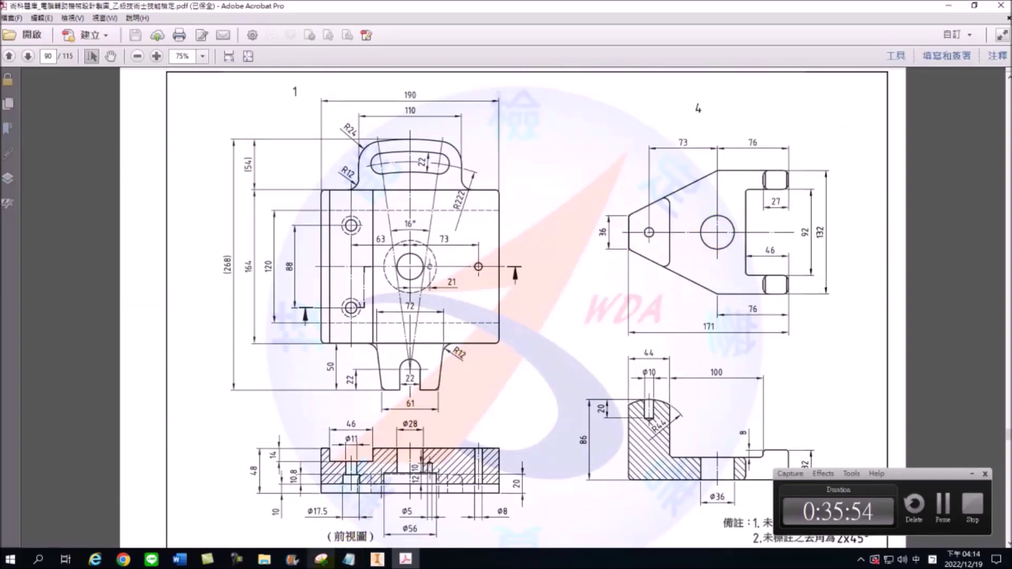
left_click(377, 560)
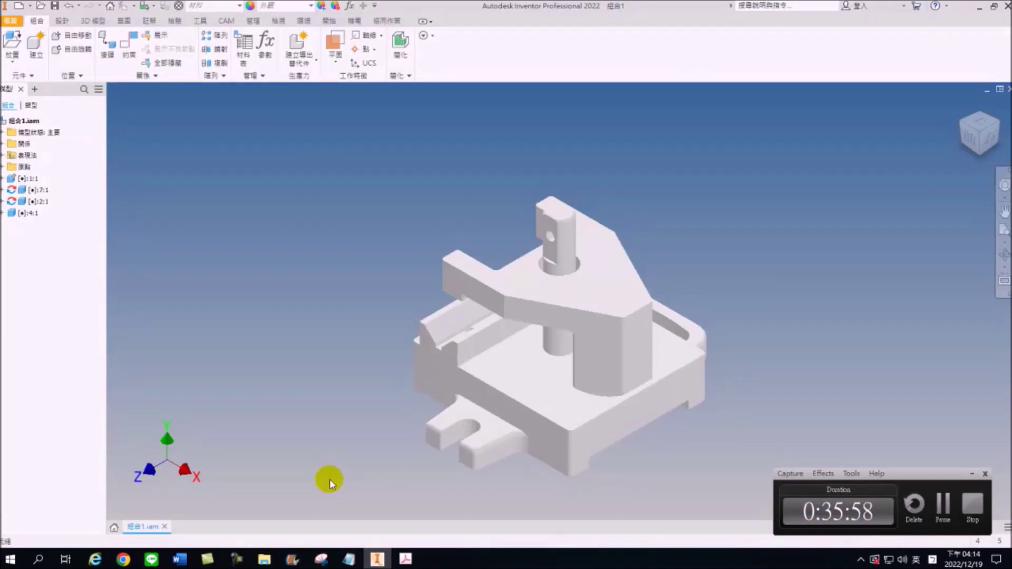
left_click(33, 47)
type("5")
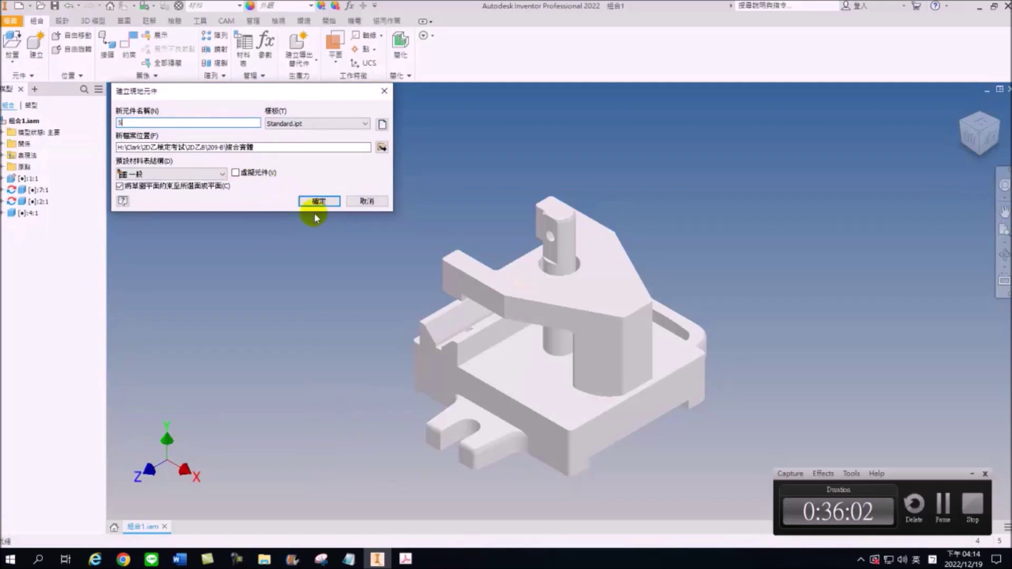
left_click(328, 201)
- Base part 5 on the triangular plate's top face and set up a work plane above it
left_click(532, 280)
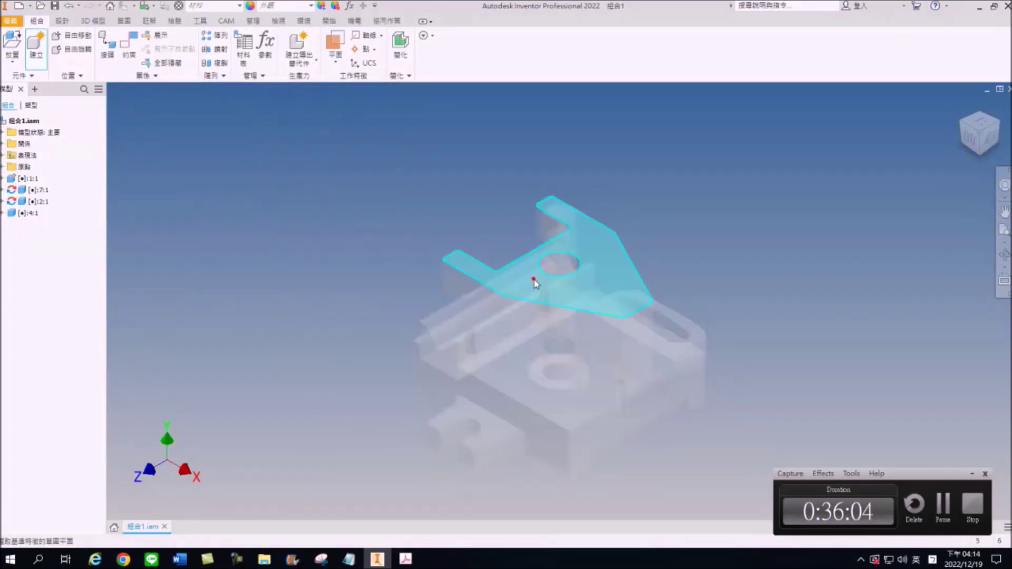
key("s")
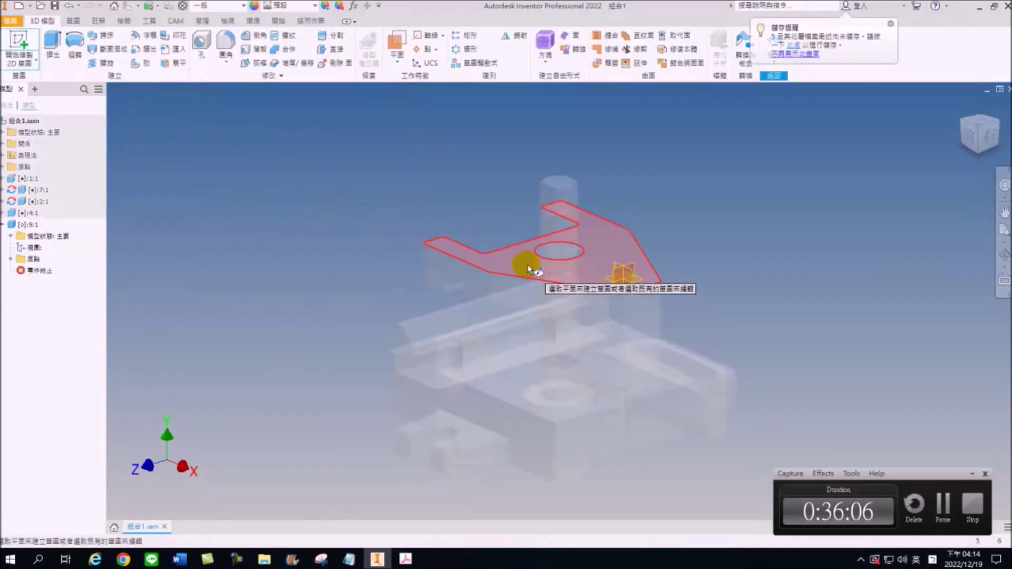
left_click(524, 268)
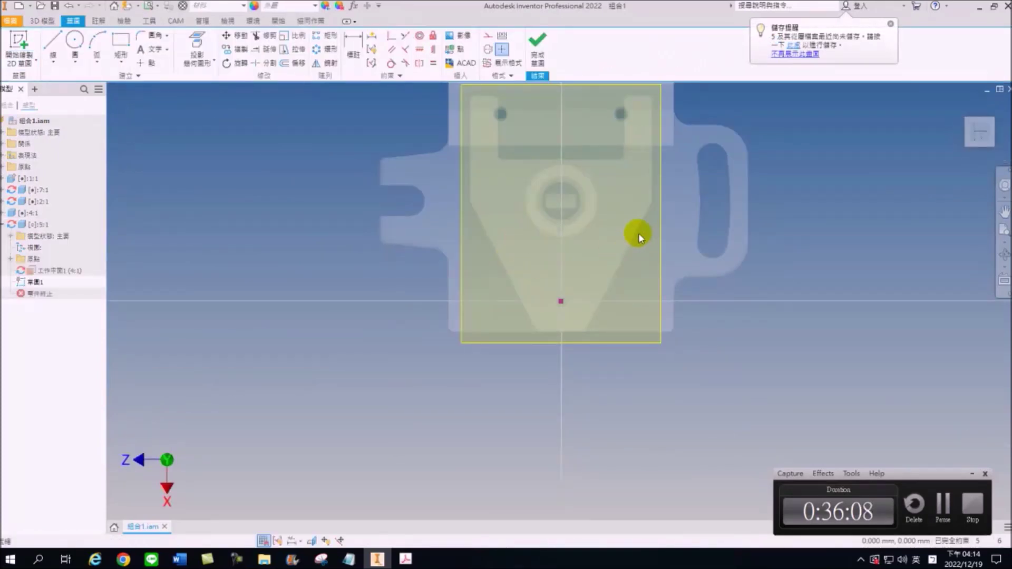
right_click_drag(637, 233, 638, 211)
left_click(979, 140)
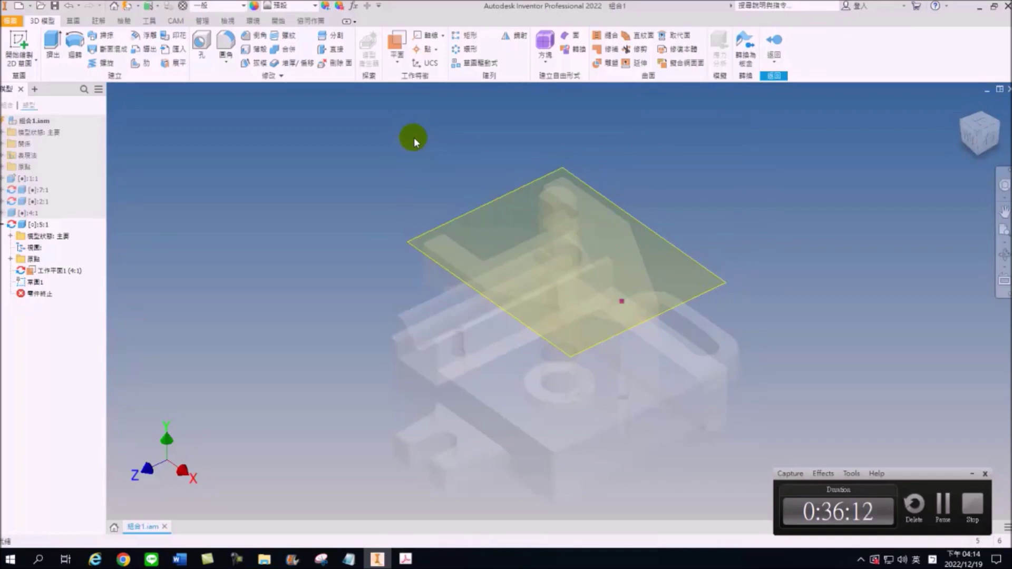
- Start a sketch on the work plane and project the triangular plate's outline into it
left_click(641, 233)
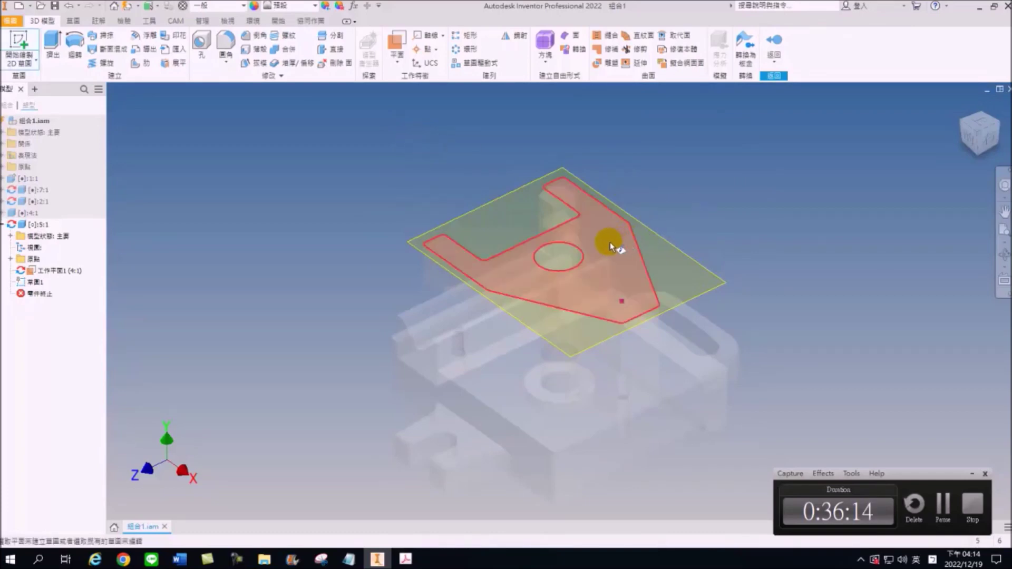
left_click(609, 241)
left_click(205, 37)
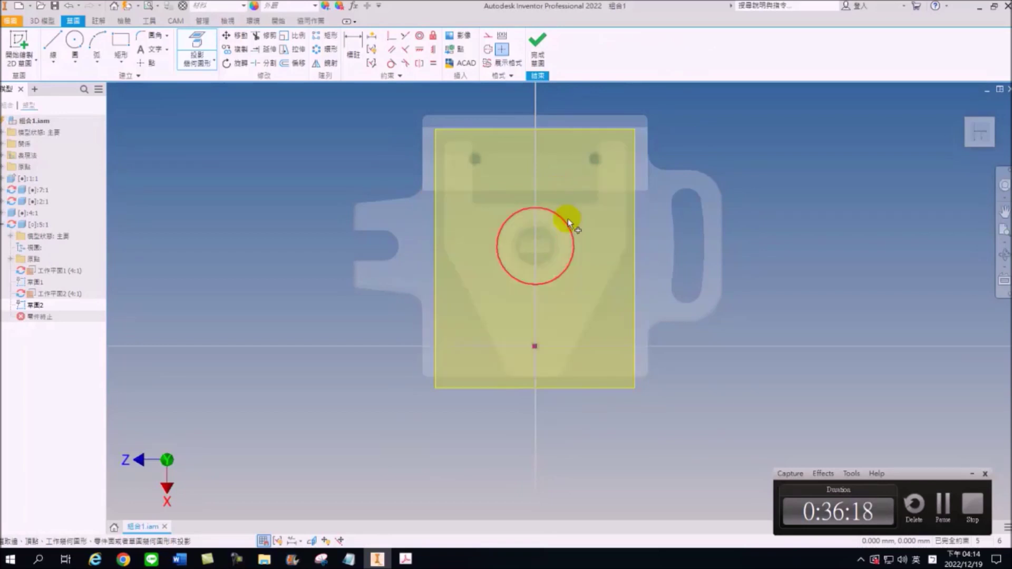
left_click(580, 229)
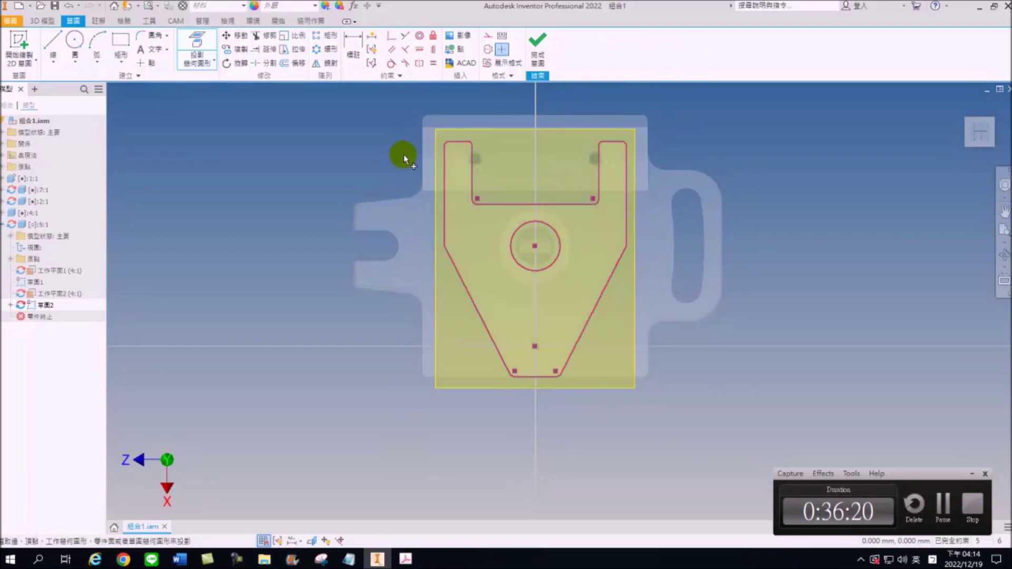
- Sketch concentric Ø28 and Ø44 circles centred on the plate's hole
key("c")
left_click(69, 68)
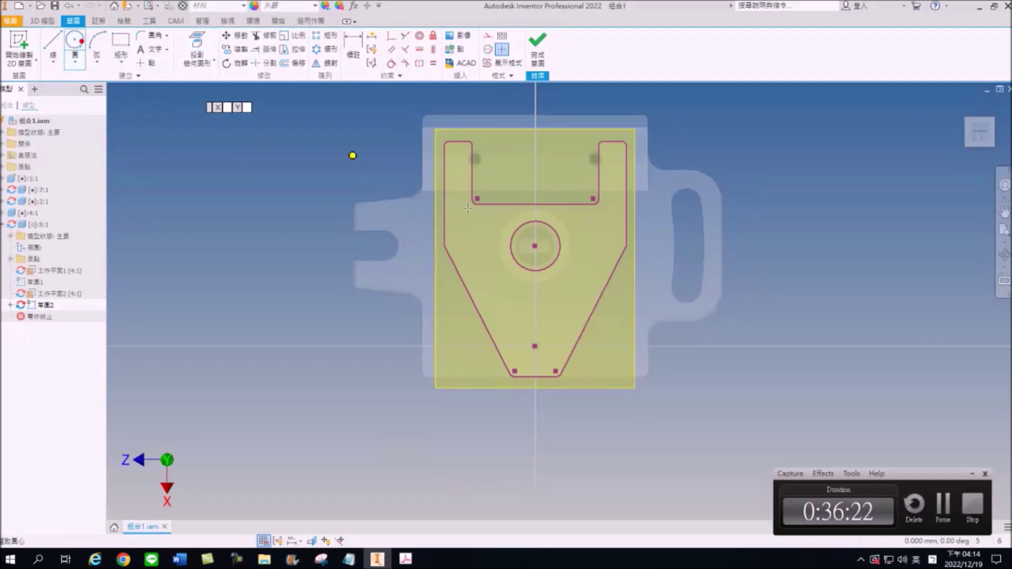
left_click(535, 245)
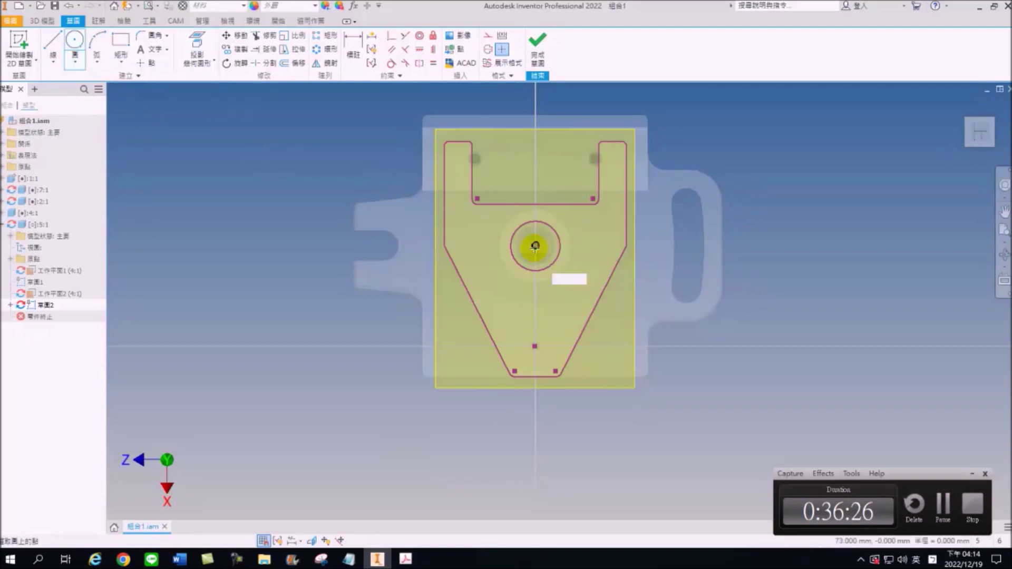
type("28")
key("Return")
left_click(535, 246)
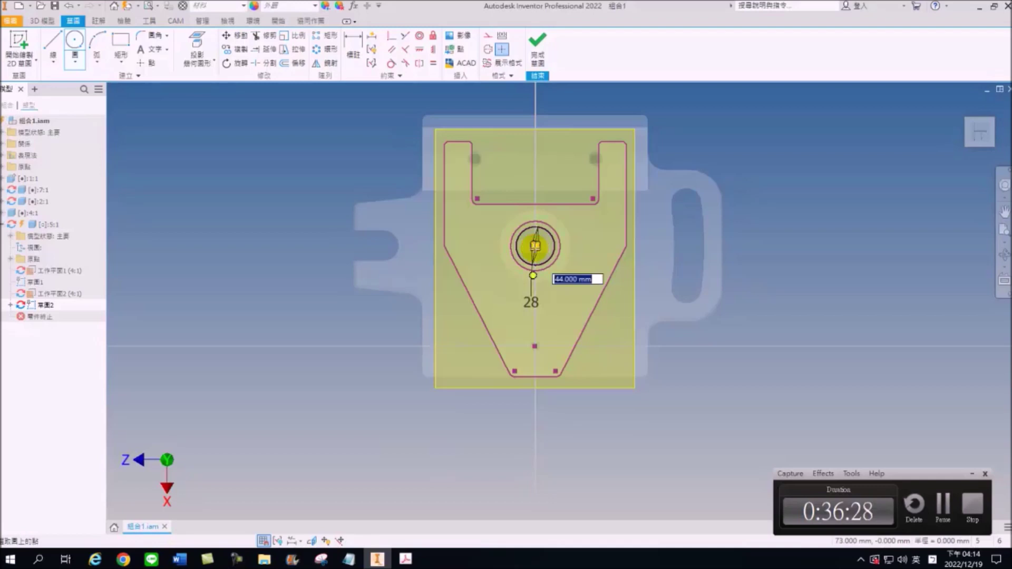
left_click(533, 275)
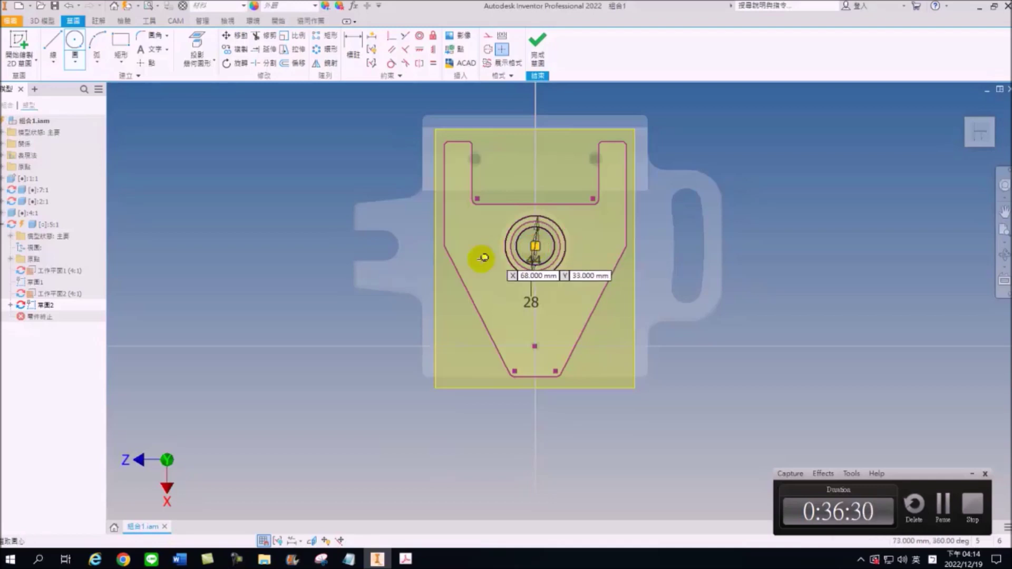
key("Escape")
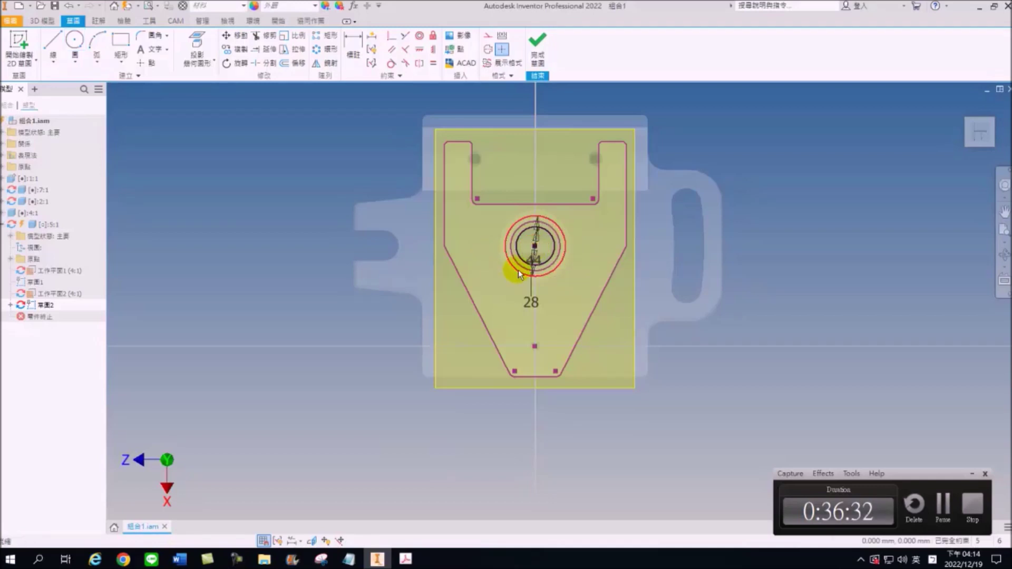
- Extrude the ring between the two circles 10 mm
key("e")
scroll(537, 276, "up", 3)
scroll(553, 271, "up", 2)
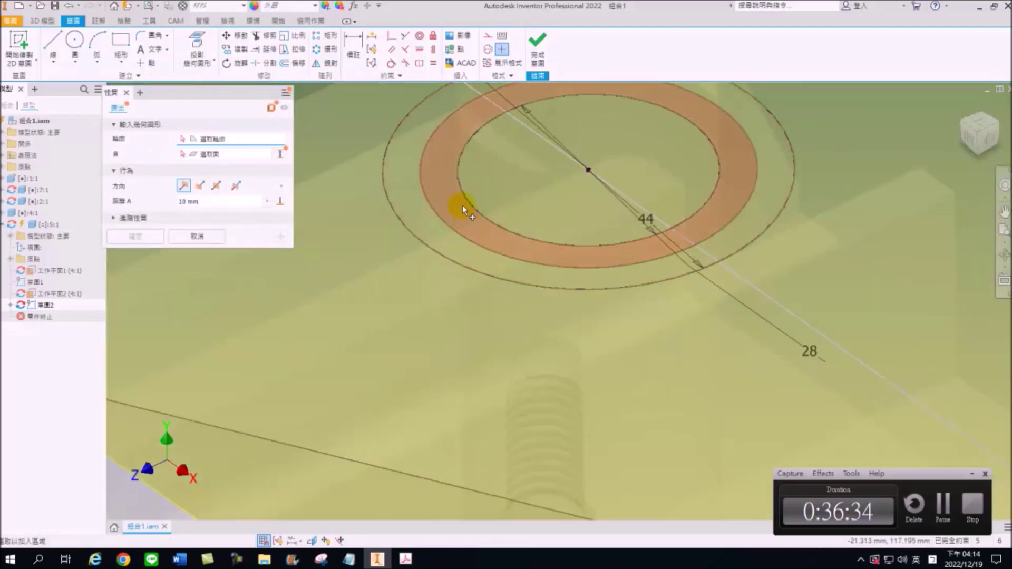
middle_click_drag(463, 205, 469, 296)
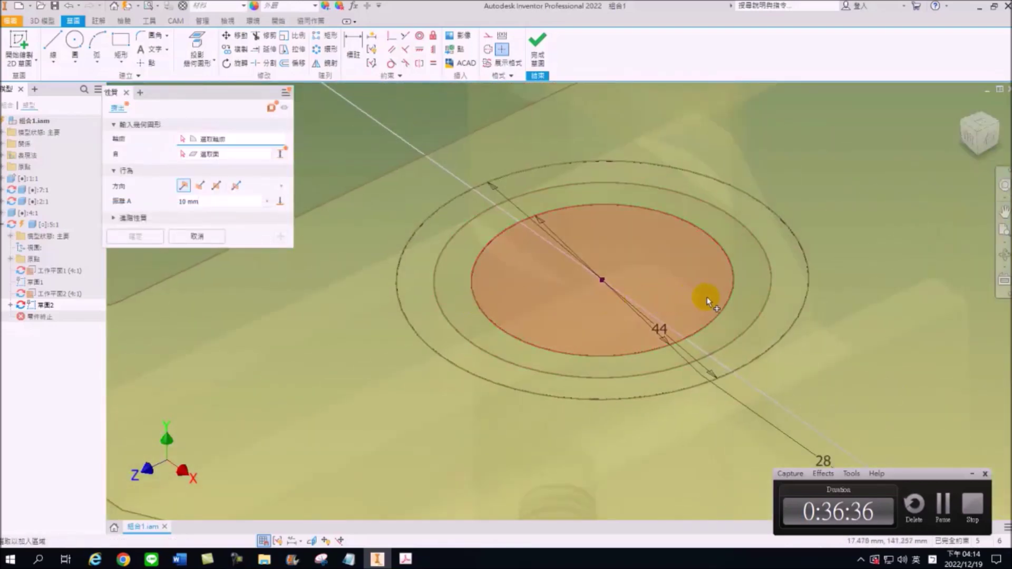
left_click(730, 319)
left_click(791, 301)
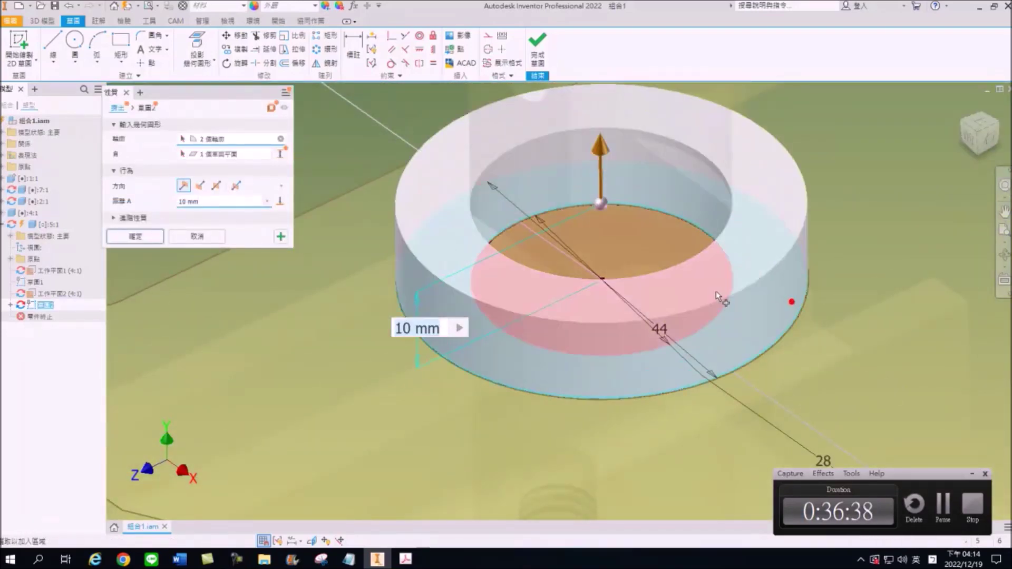
scroll(716, 291, "down", 3)
left_click(190, 209)
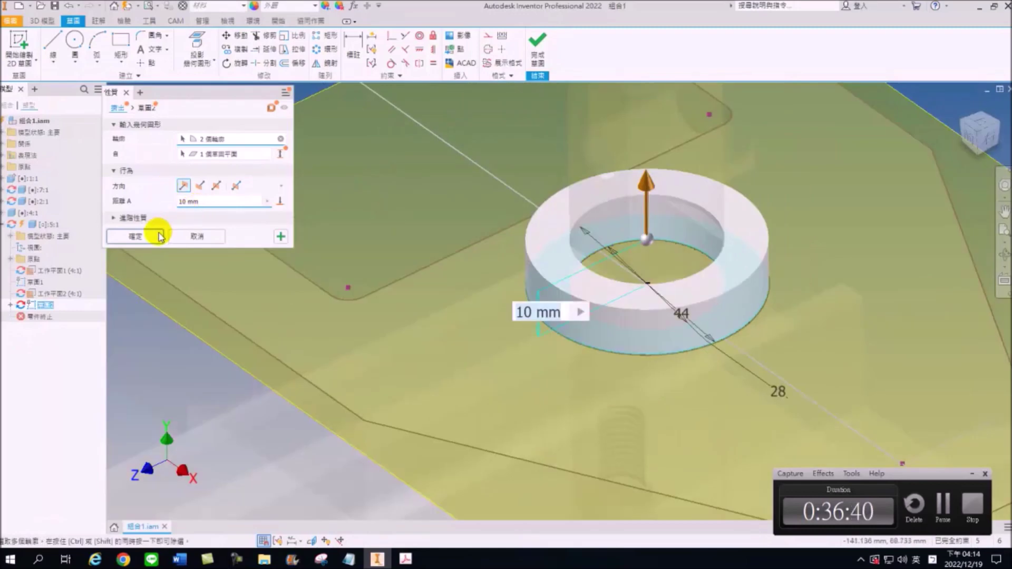
left_click(136, 235)
left_click(61, 283)
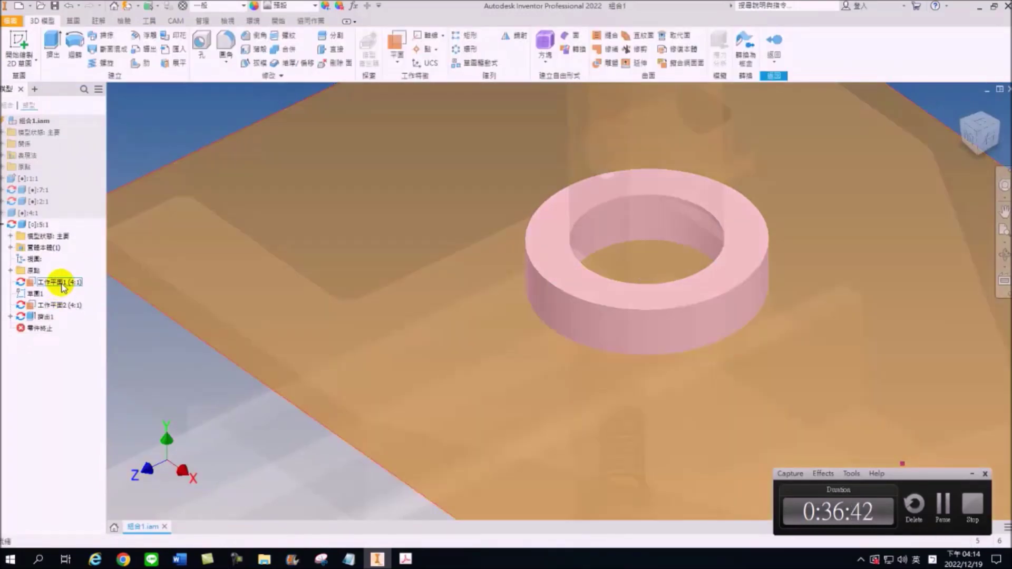
- Finish editing part 5 and save the assembly and the new part
left_click(62, 286)
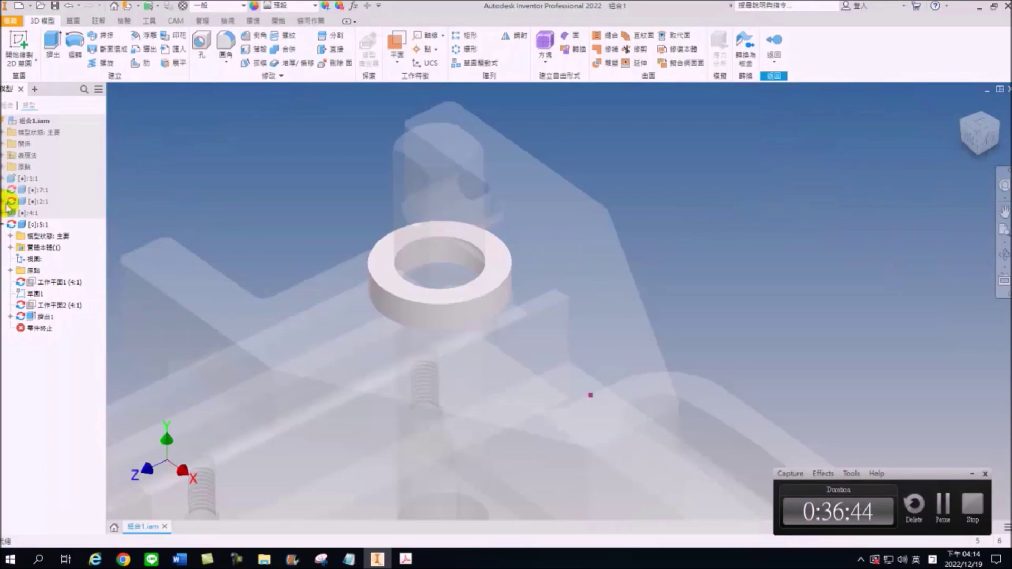
left_click(5, 227)
left_click(782, 53)
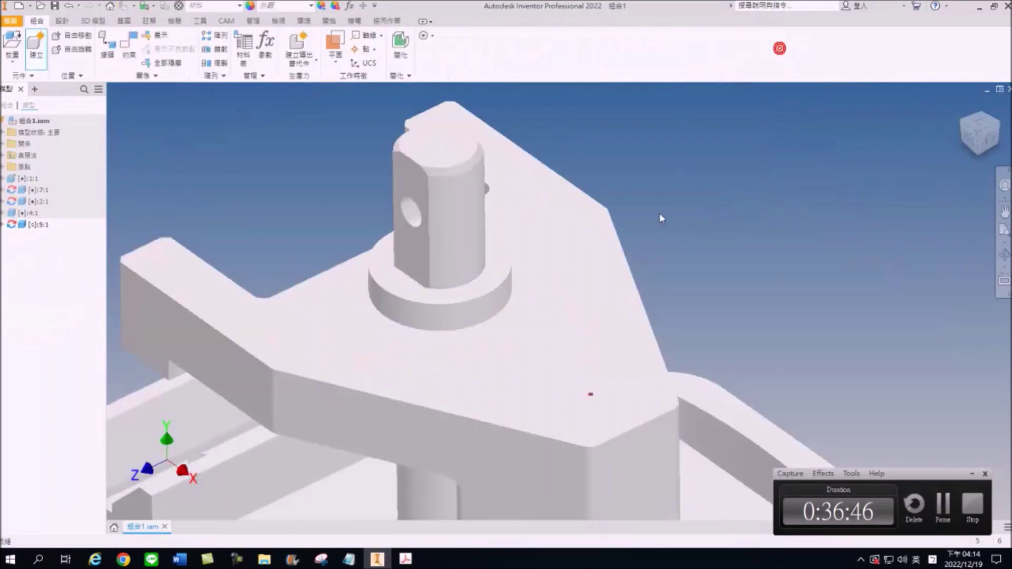
key("ctrl+s")
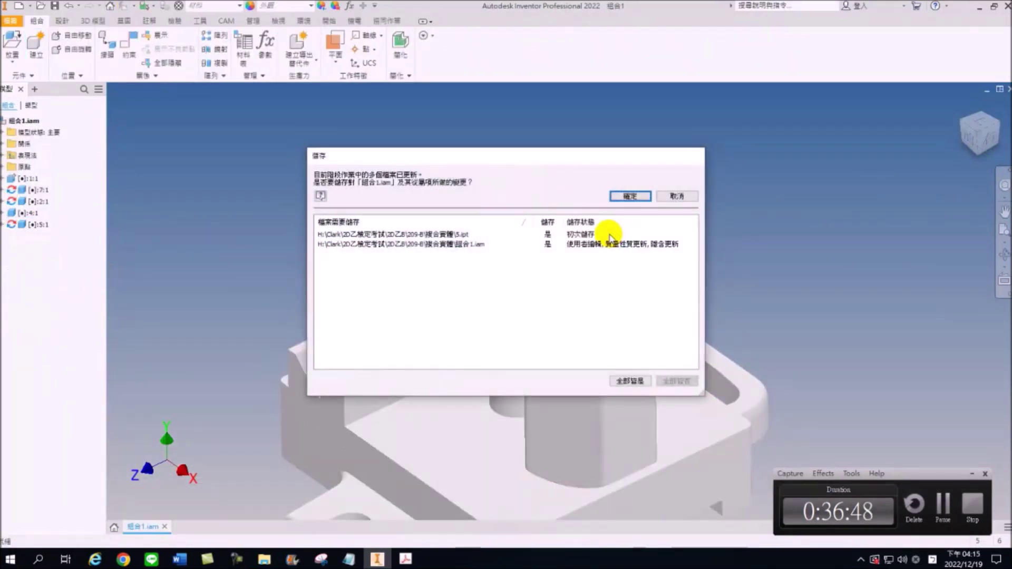
left_click(633, 198)
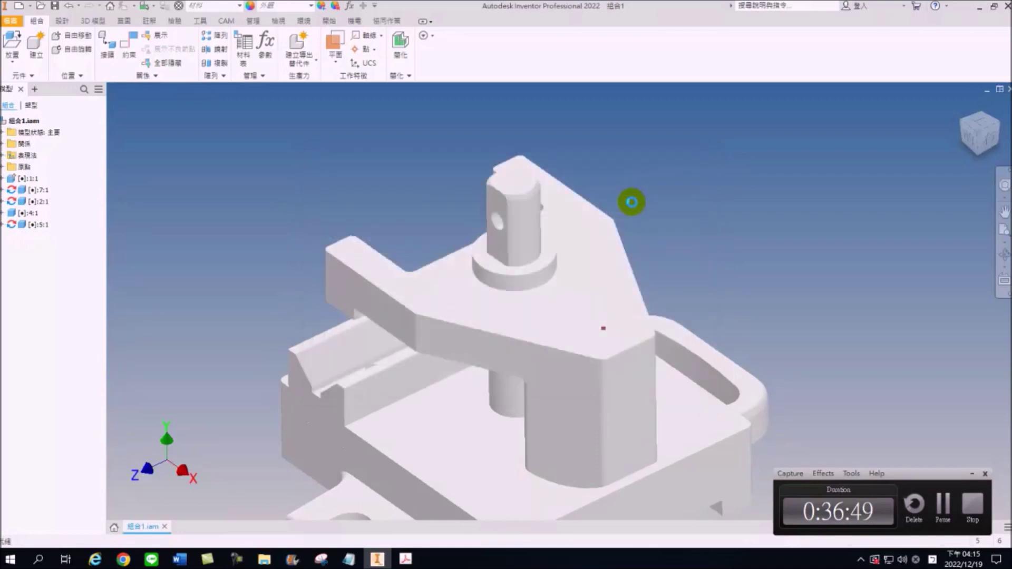
- Check the front and home views and browse parts 4:1, 5:1 and 7:1 in the tree
left_click(538, 264)
left_click(966, 141)
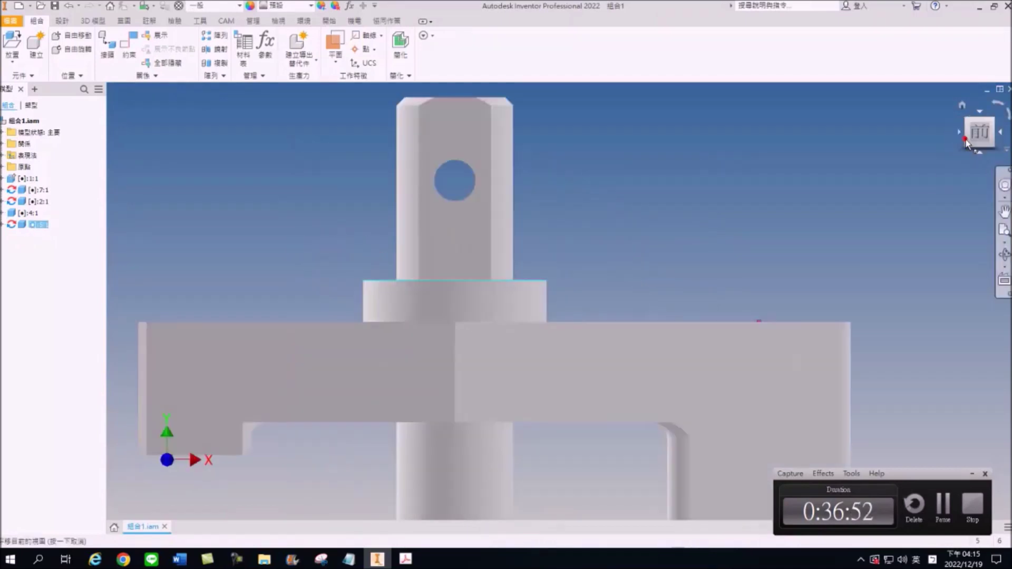
left_click(962, 105)
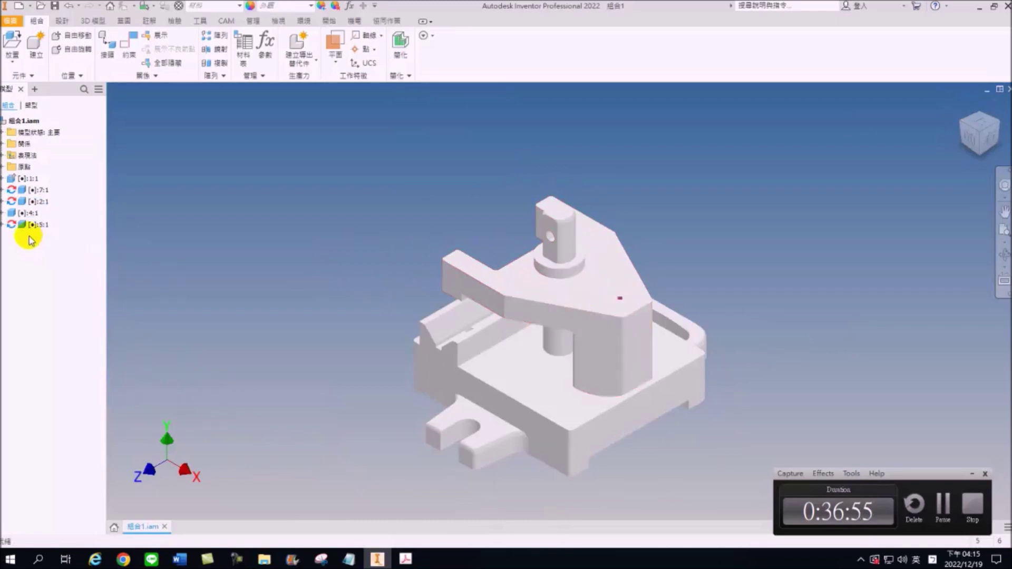
left_click(3, 225)
left_click(3, 224)
left_click(4, 213)
left_click(3, 201)
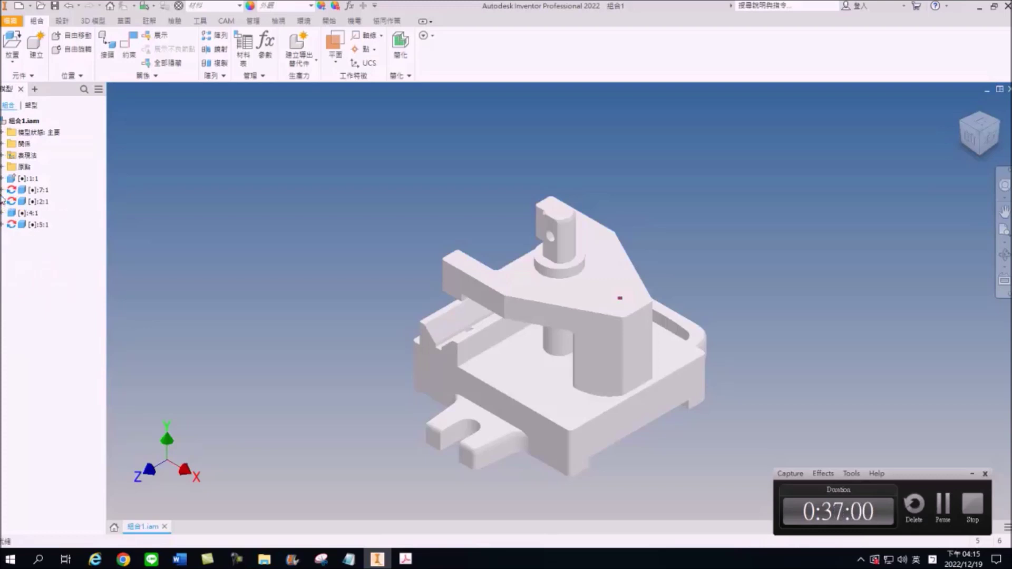
left_click(3, 190)
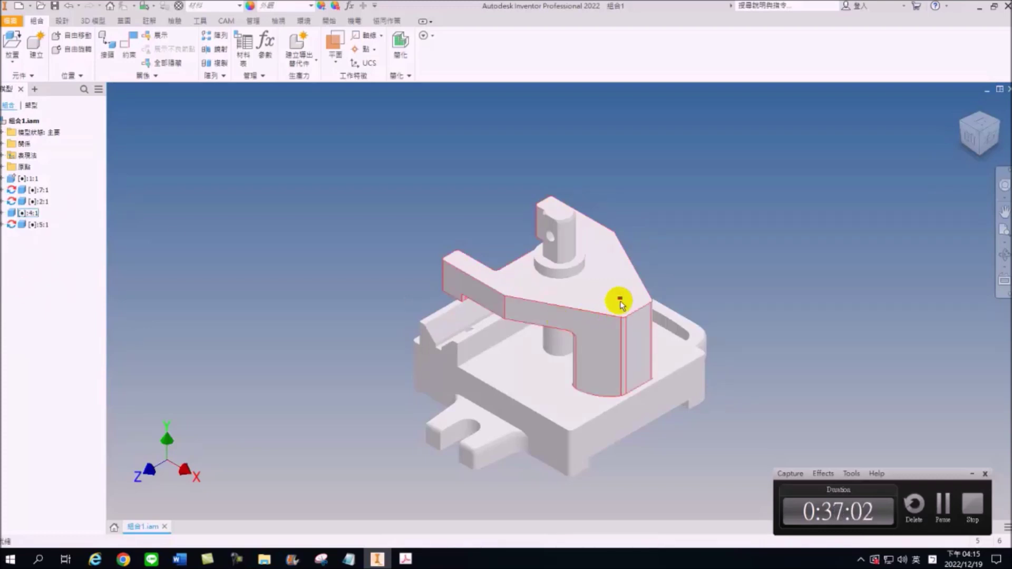
scroll(621, 296, "up", 5)
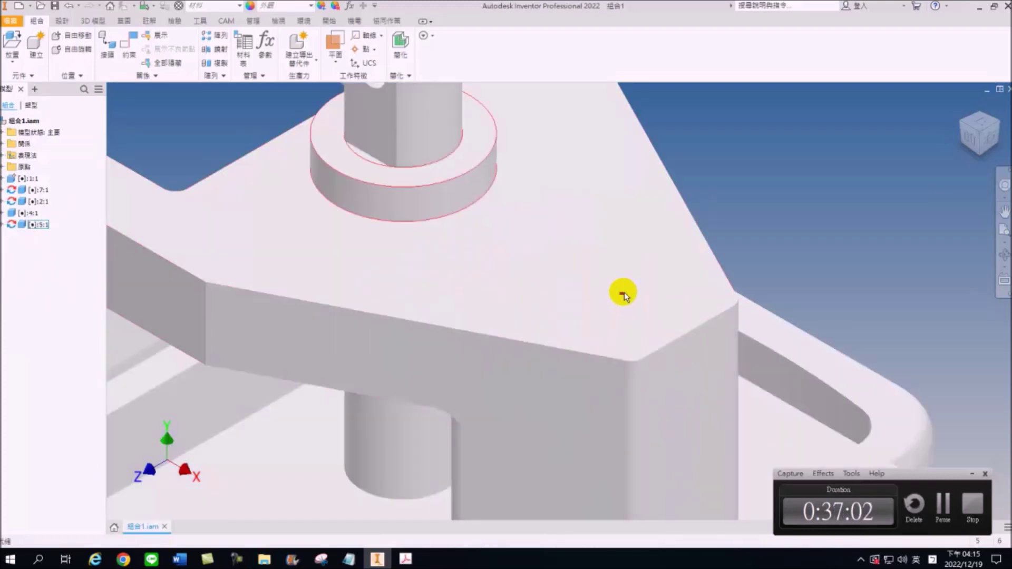
- Hide sketch 草圖1 of part 5:1 and zoom out to the full assembly
left_click(4, 226)
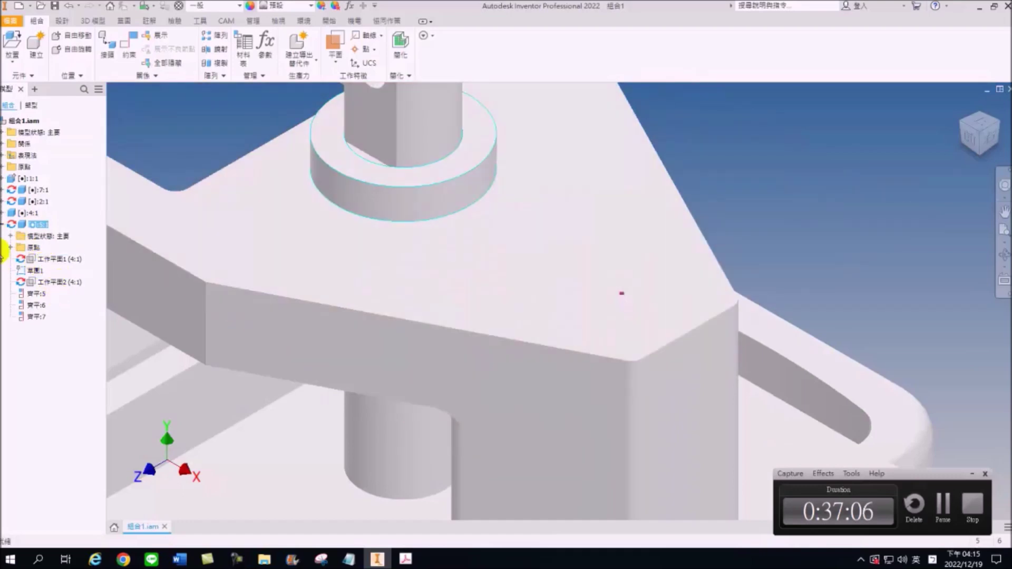
right_click(30, 271)
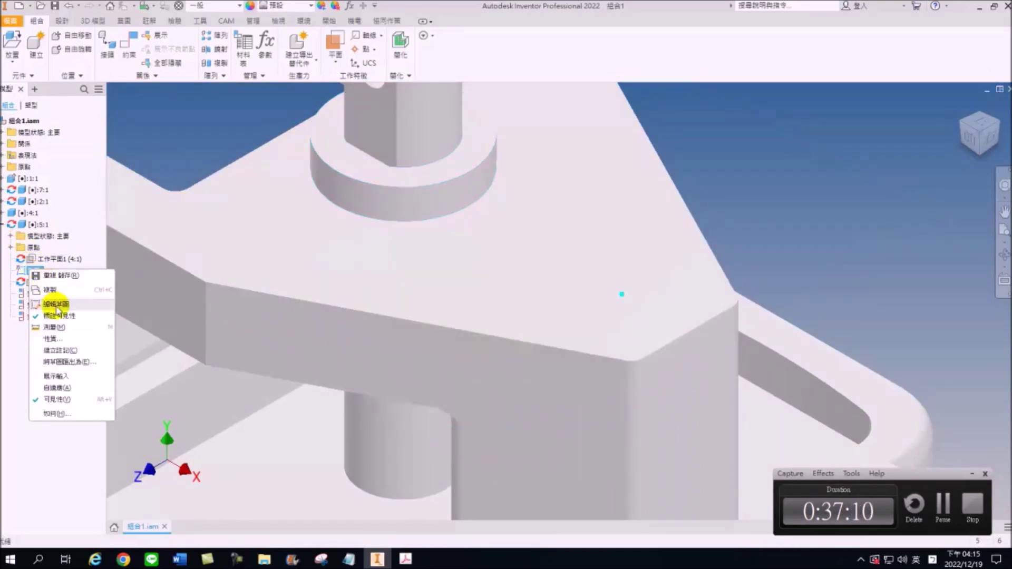
left_click(50, 399)
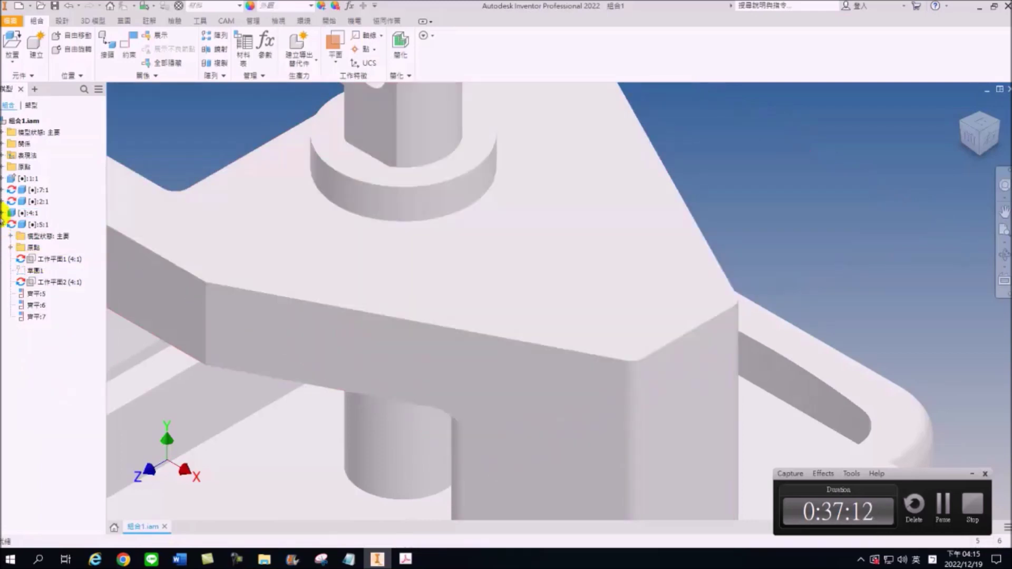
left_click(2, 225)
scroll(566, 229, "up", 8)
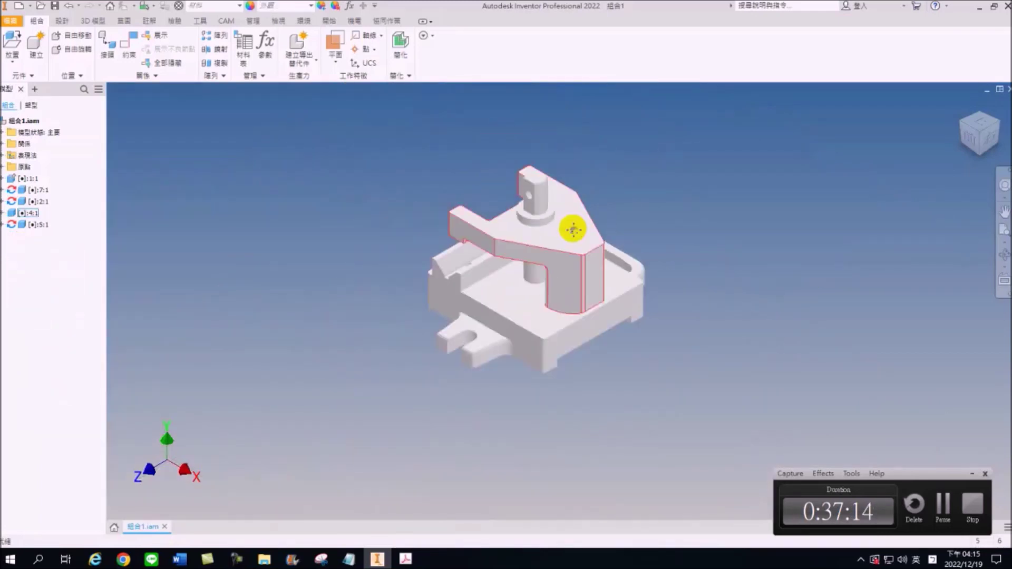
scroll(573, 230, "up", 3)
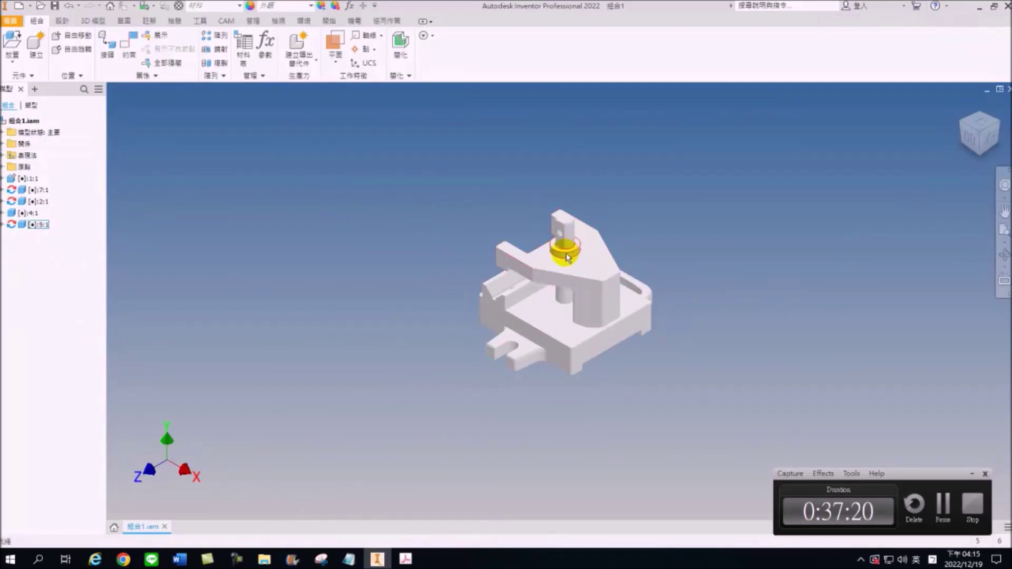
left_click_drag(556, 233, 531, 211)
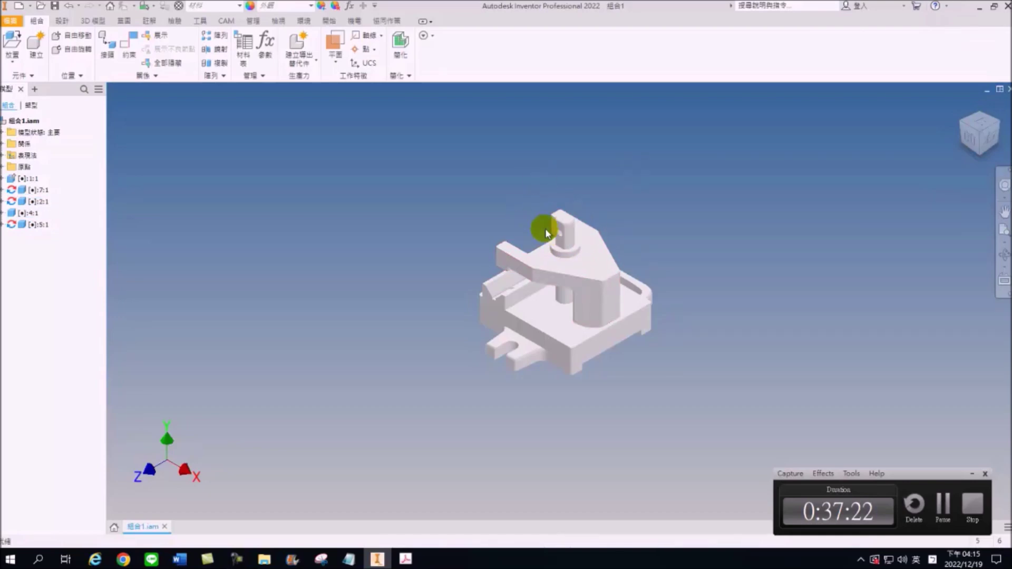
- In Acrobat, scroll the drawing set to page 91 with the handle, pin and spring details
left_click(404, 563)
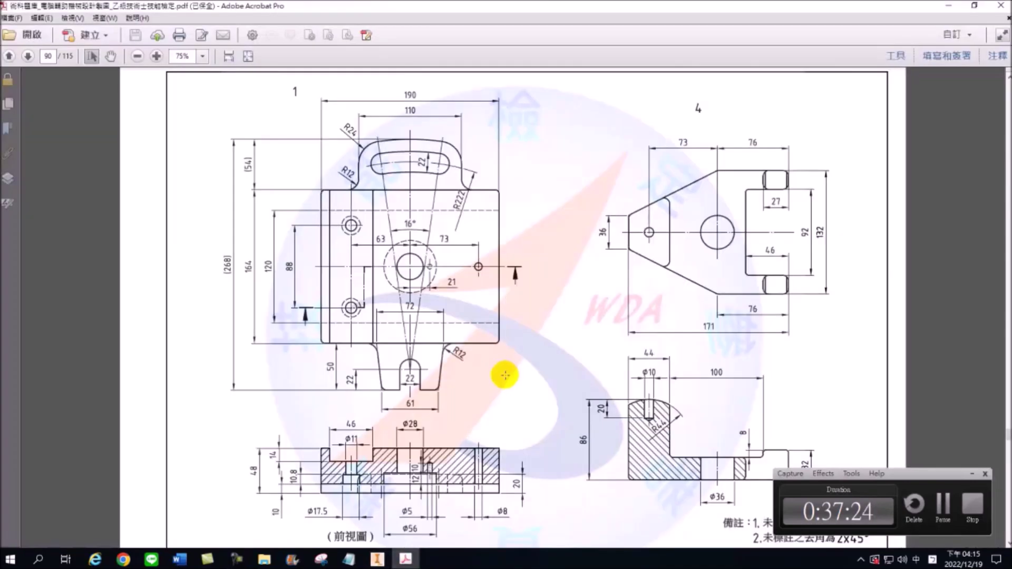
scroll(514, 359, "down", 1)
scroll(514, 359, "up", 2, "ctrl")
scroll(514, 359, "down", 3)
scroll(514, 353, "down", 1)
scroll(427, 310, "down", 1)
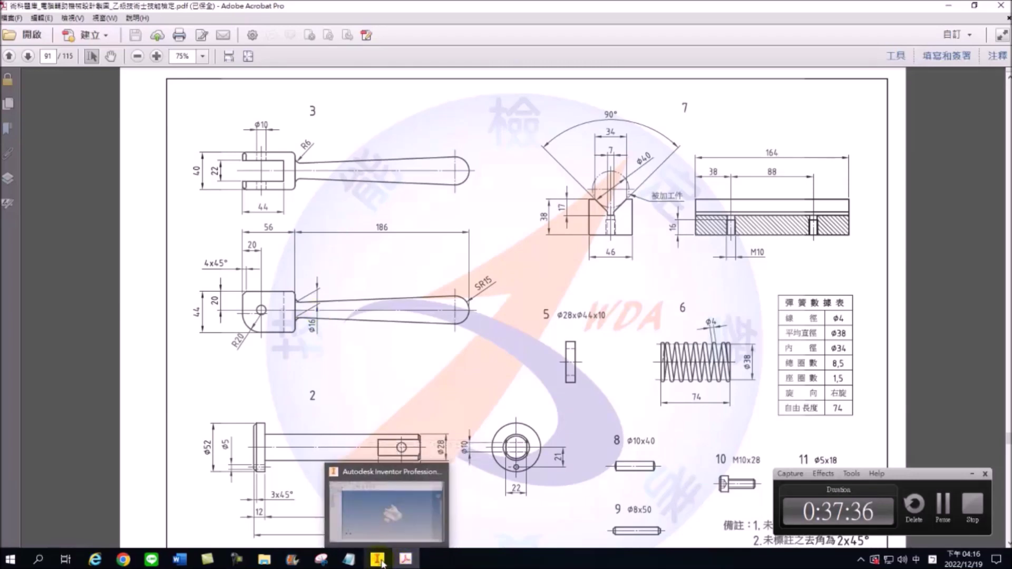
- Return to the Inventor clamp assembly and begin a new in-place component
left_click(381, 562)
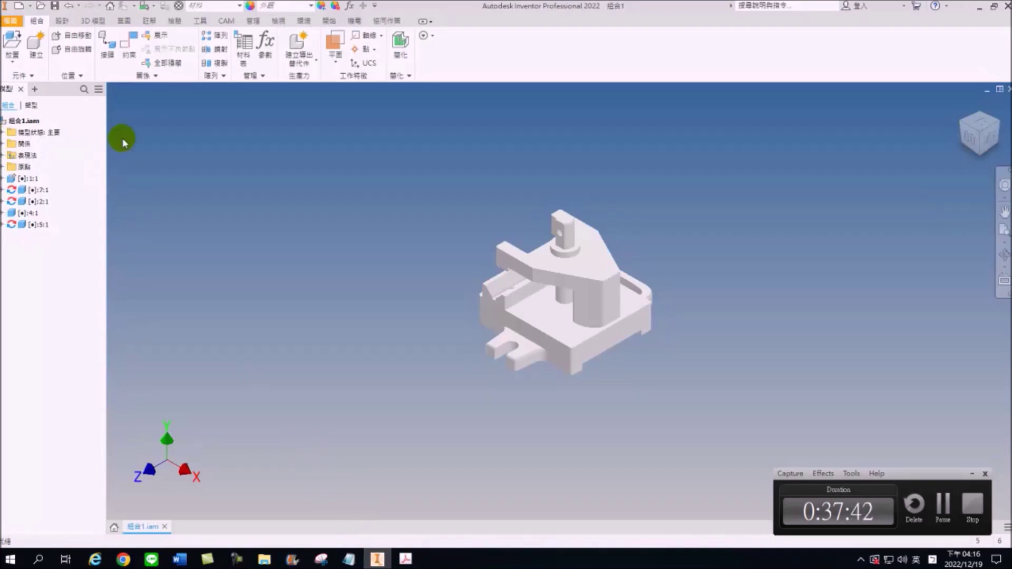
left_click(36, 50)
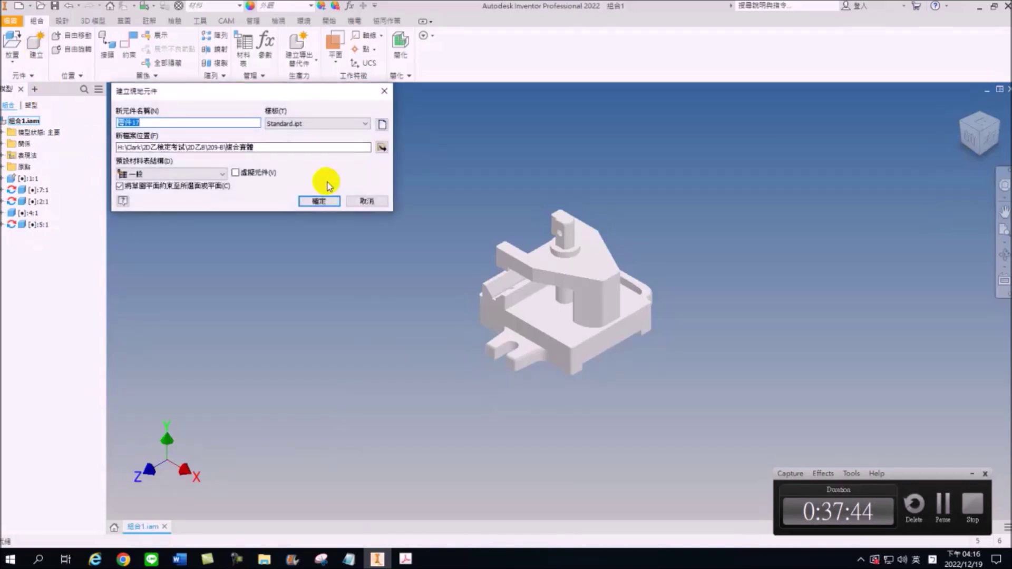
- Create in-place part 3:1 on the shaft ring face and sketch on the ring's work plane
left_click(319, 201)
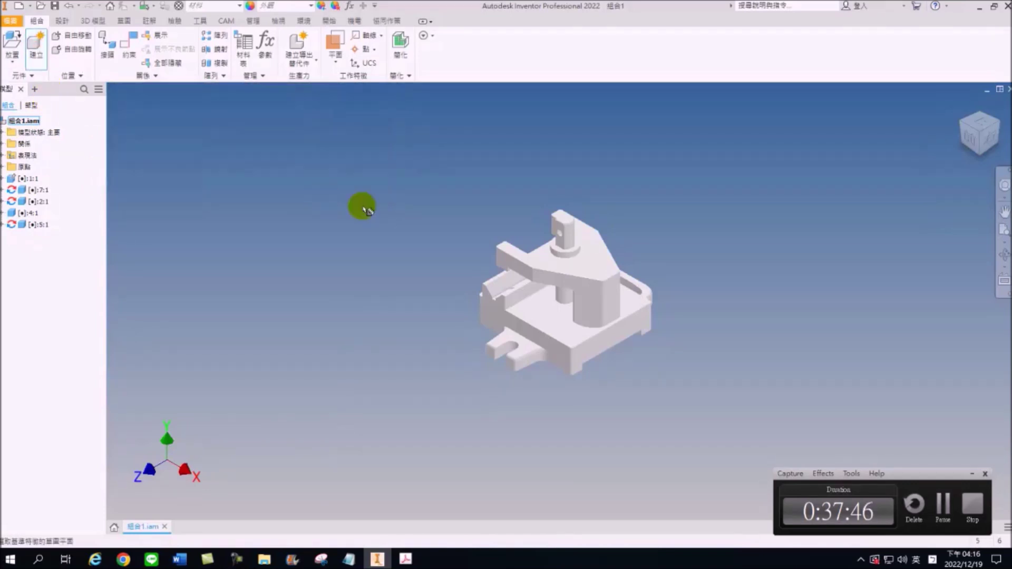
scroll(565, 237, "down", 3)
scroll(621, 276, "down", 3)
left_click(626, 276)
left_click(585, 252)
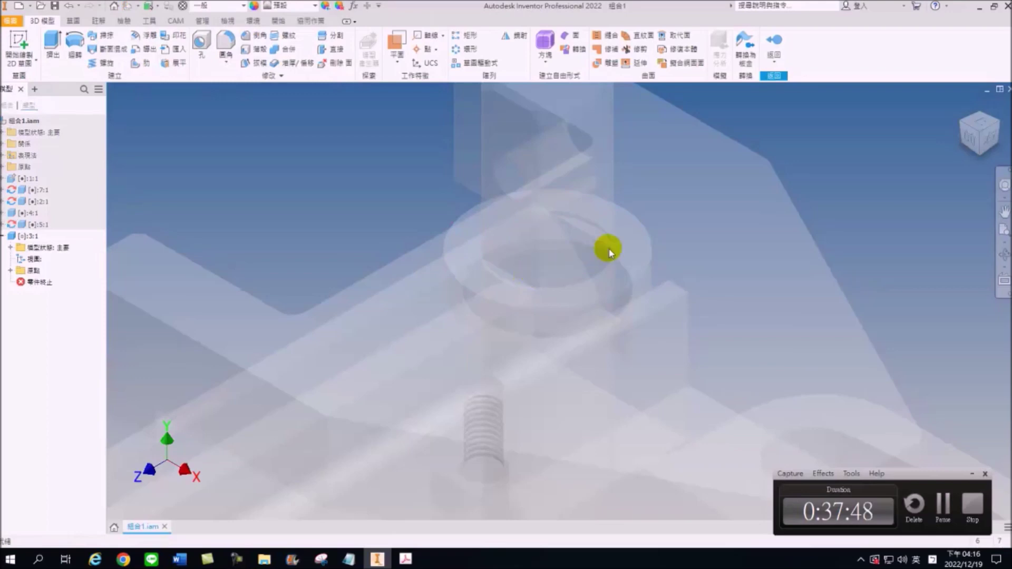
scroll(647, 226, "up", 5)
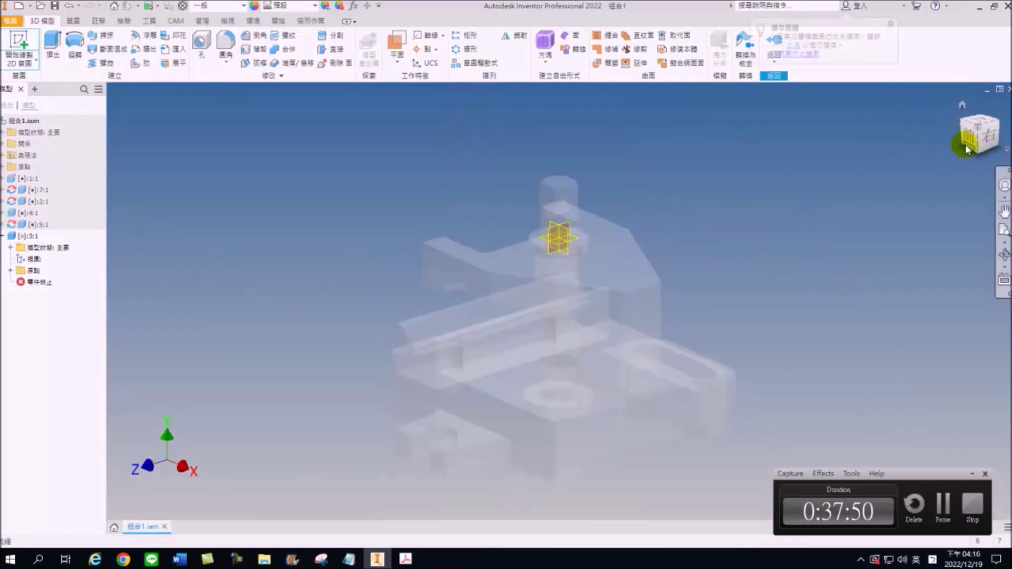
key("s")
scroll(572, 242, "down", 3)
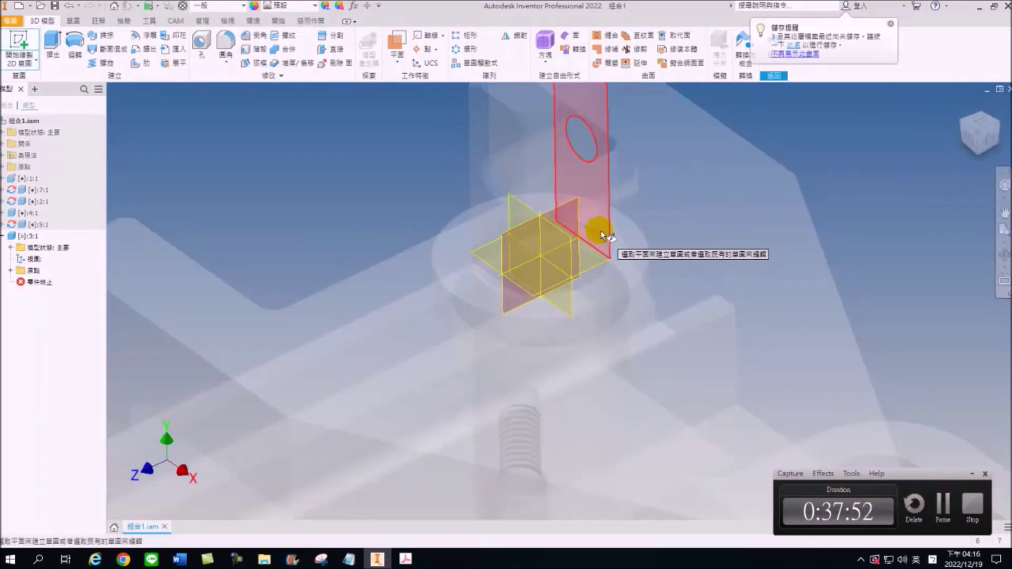
left_click(609, 271)
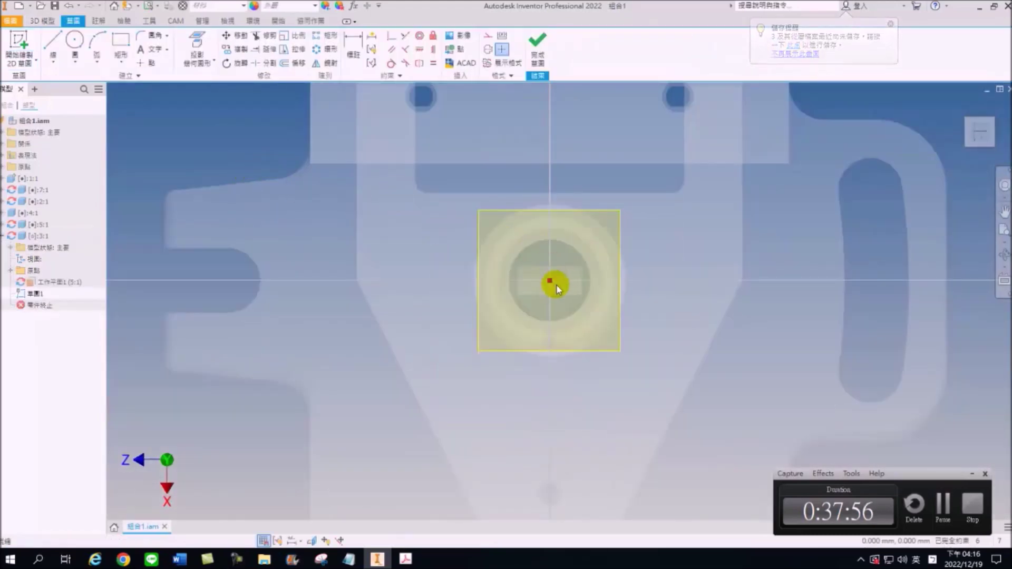
left_click(197, 47)
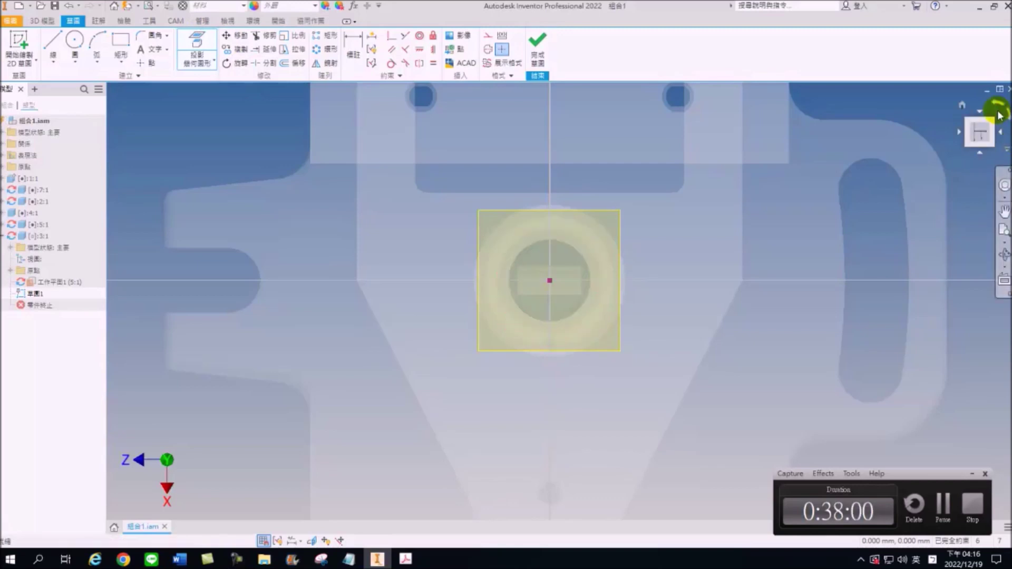
- Project the shaft ring's outer and inner circles into part 3's sketch
left_click_drag(980, 132, 974, 100)
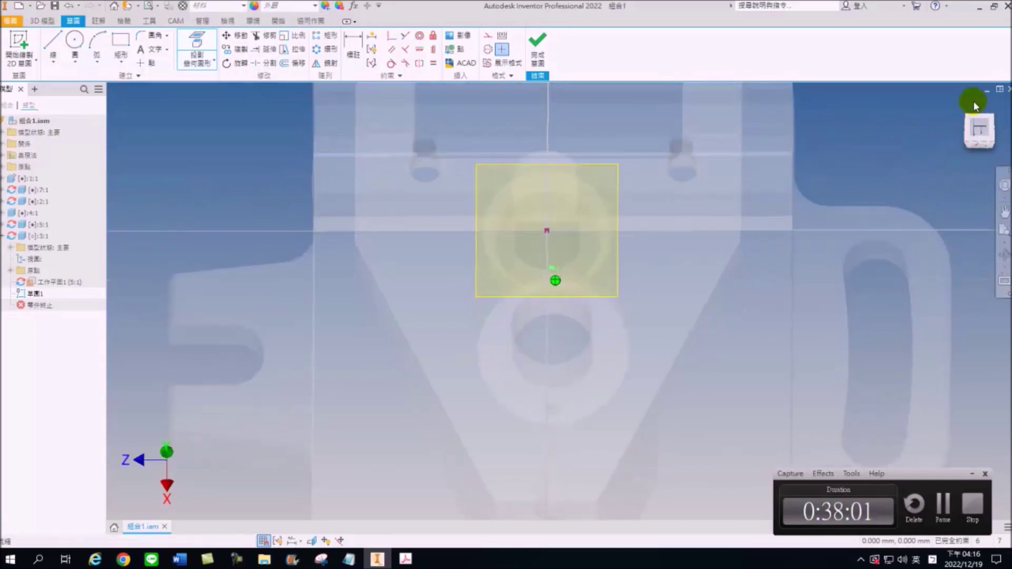
left_click(594, 205)
left_click(979, 132)
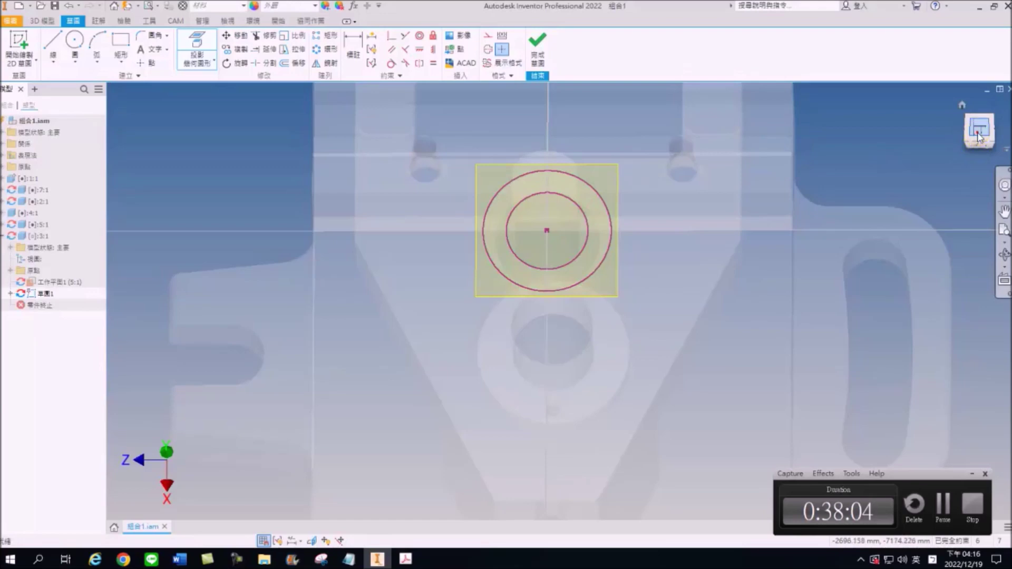
scroll(574, 296, "up", 5)
scroll(511, 277, "down", 1)
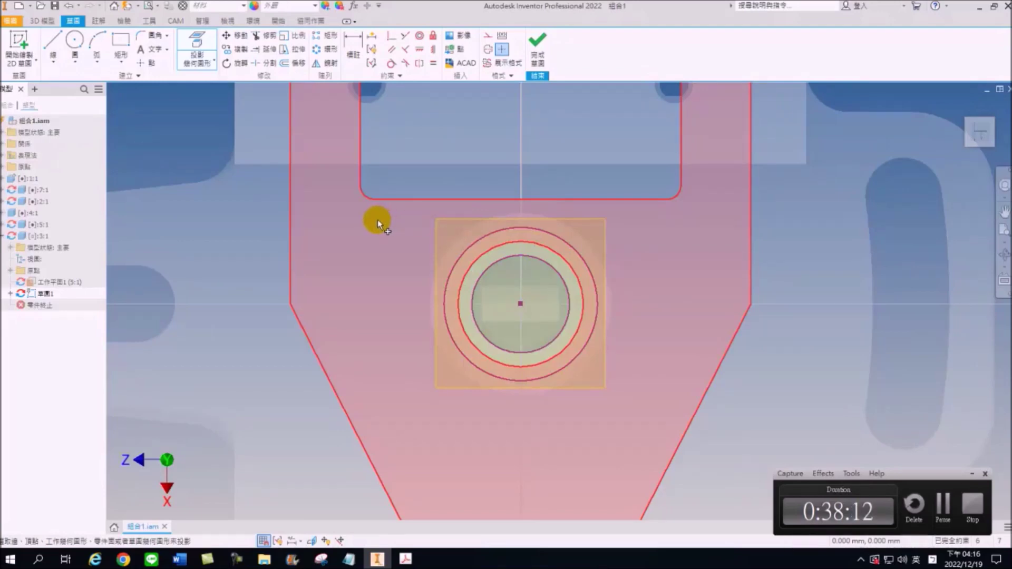
scroll(377, 220, "down", 2)
scroll(321, 220, "down", 1)
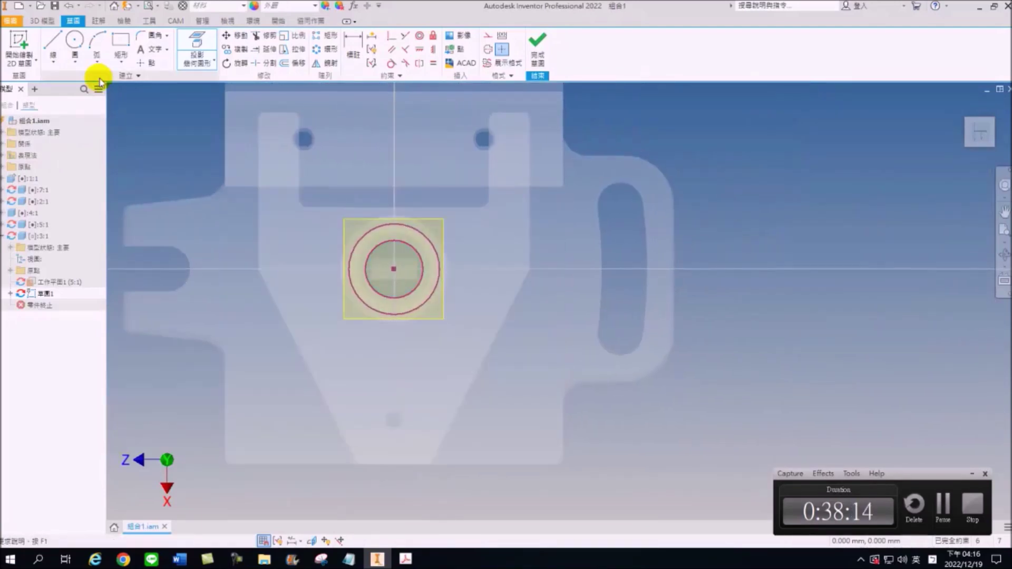
left_click(120, 54)
- Draw the top rectangle above the projected circles and resize it from its corner
scroll(284, 263, "up", 2)
left_click(305, 168)
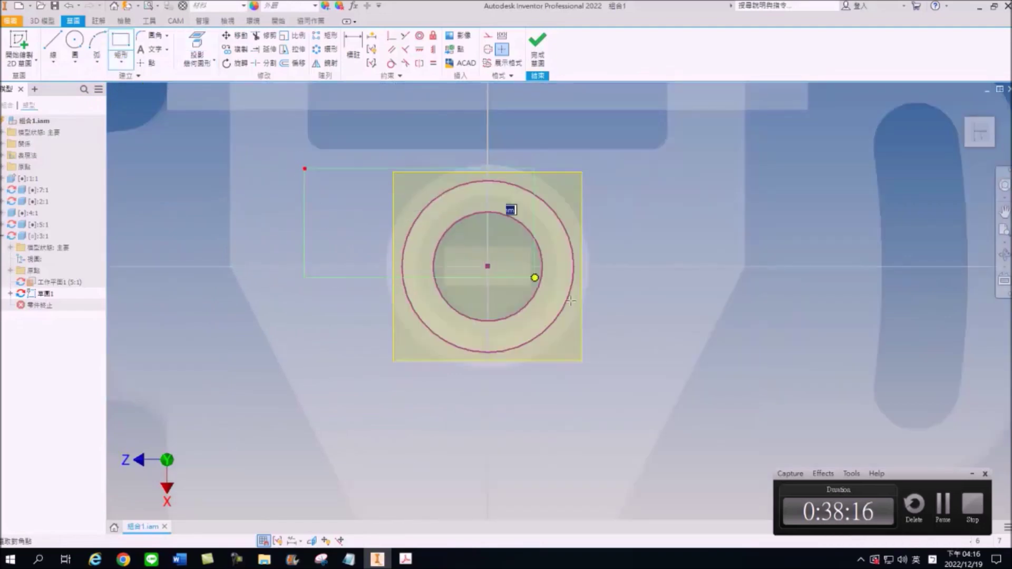
left_click(654, 371)
scroll(315, 169, "down", 2)
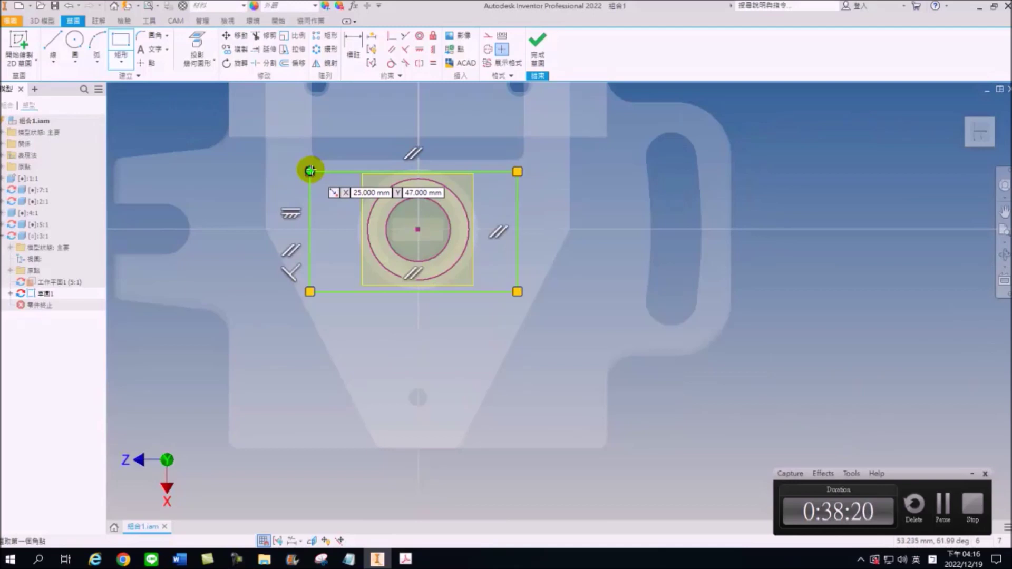
key("Escape")
left_click_drag(309, 291, 332, 130)
- Add a narrow rectangle right of the circles and a rectangle below them
left_click(121, 41)
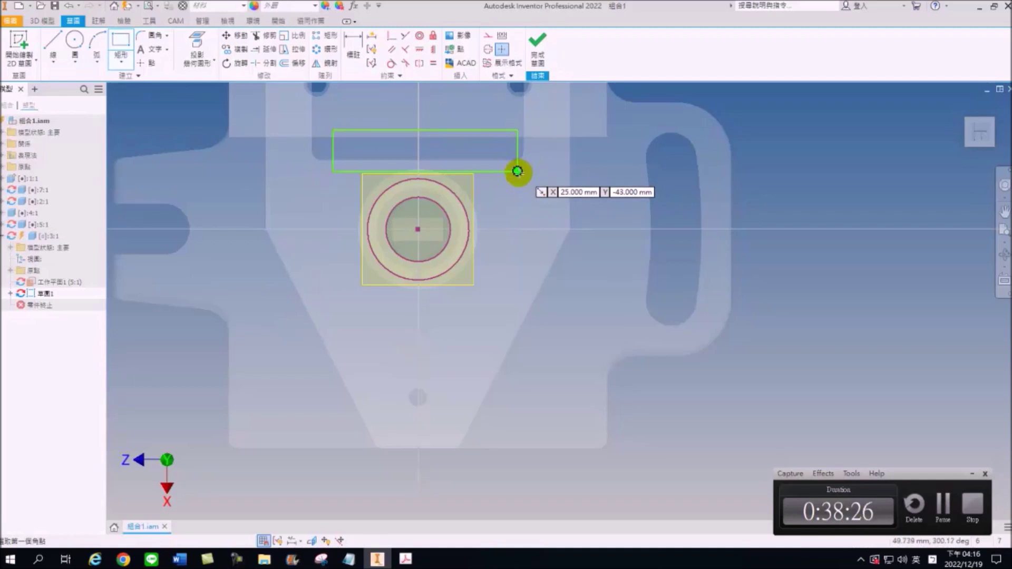
left_click(517, 171)
double_click(517, 291)
left_click(326, 340)
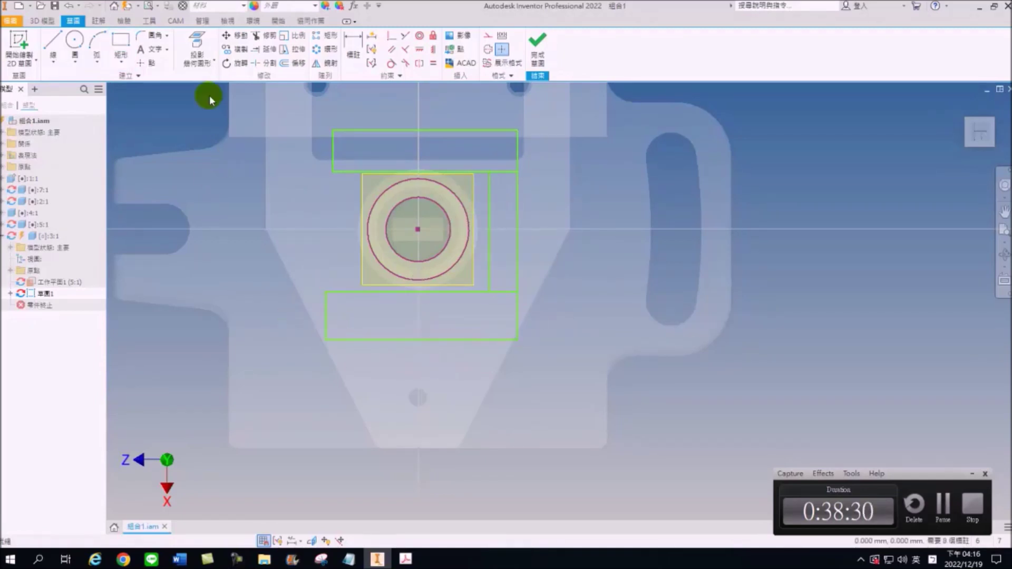
left_click(197, 37)
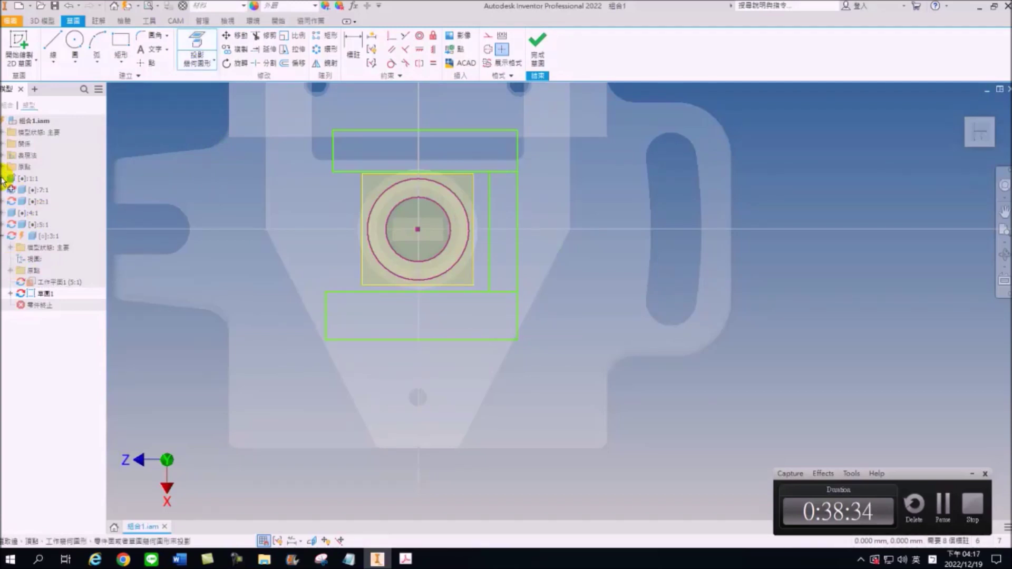
- Project part 1:1's origin X and Y axes into the sketch
left_click(3, 180)
left_click(10, 213)
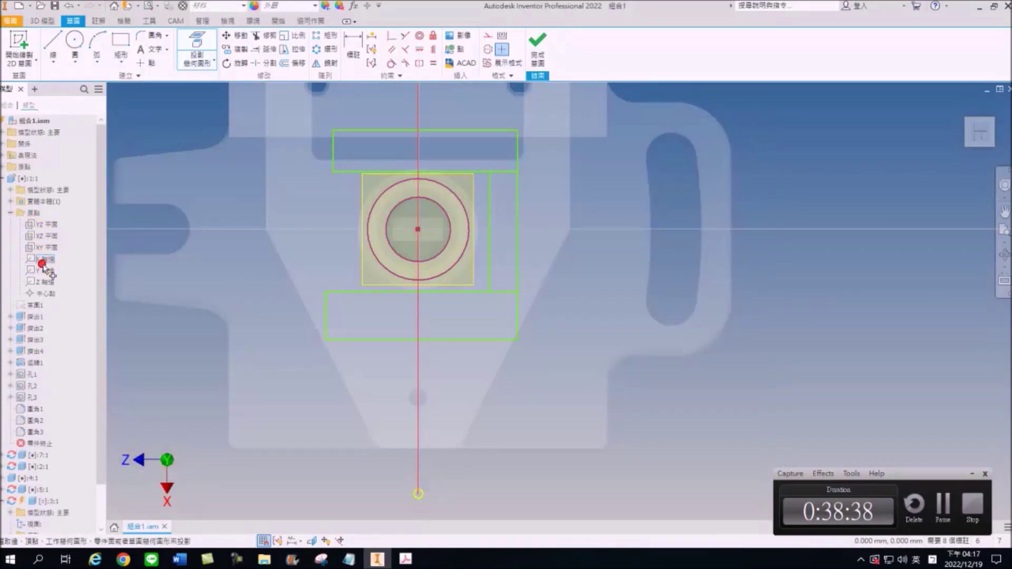
left_click(42, 262)
left_click(42, 270)
middle_click_drag(383, 220, 373, 254)
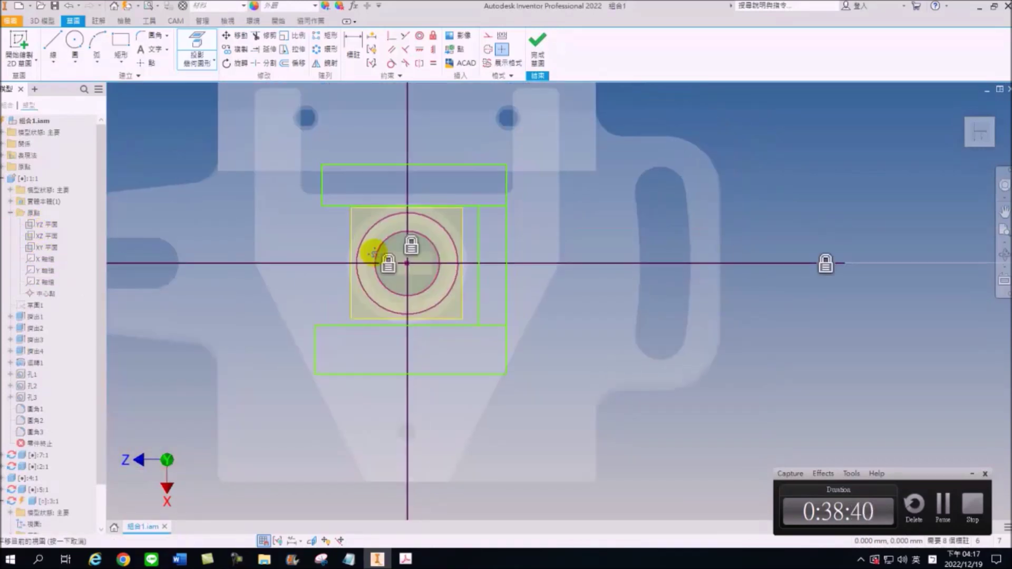
- Constrain the top and bottom rectangle edges symmetric about the horizontal axis
left_click(419, 63)
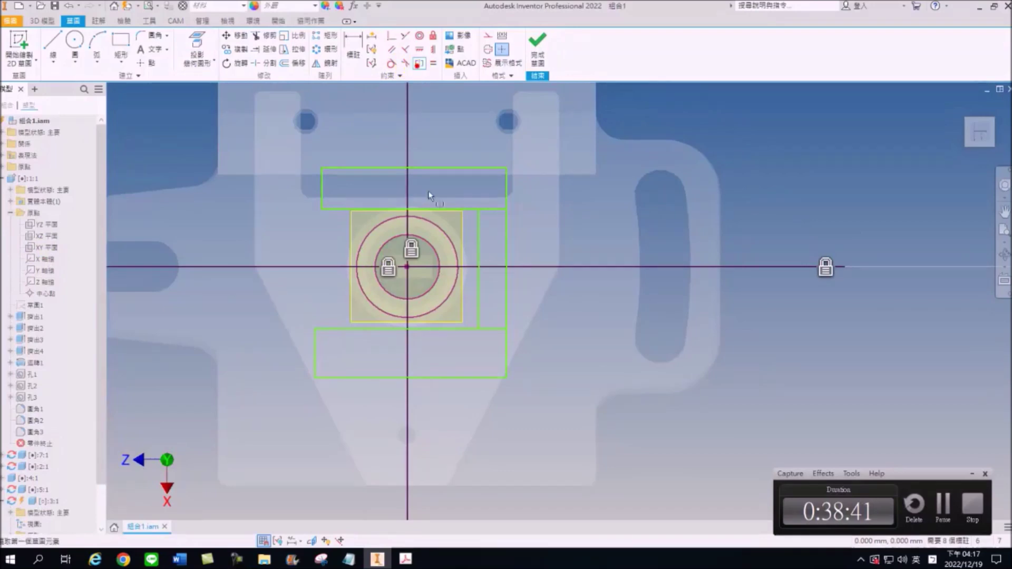
left_click(457, 210)
left_click(479, 268)
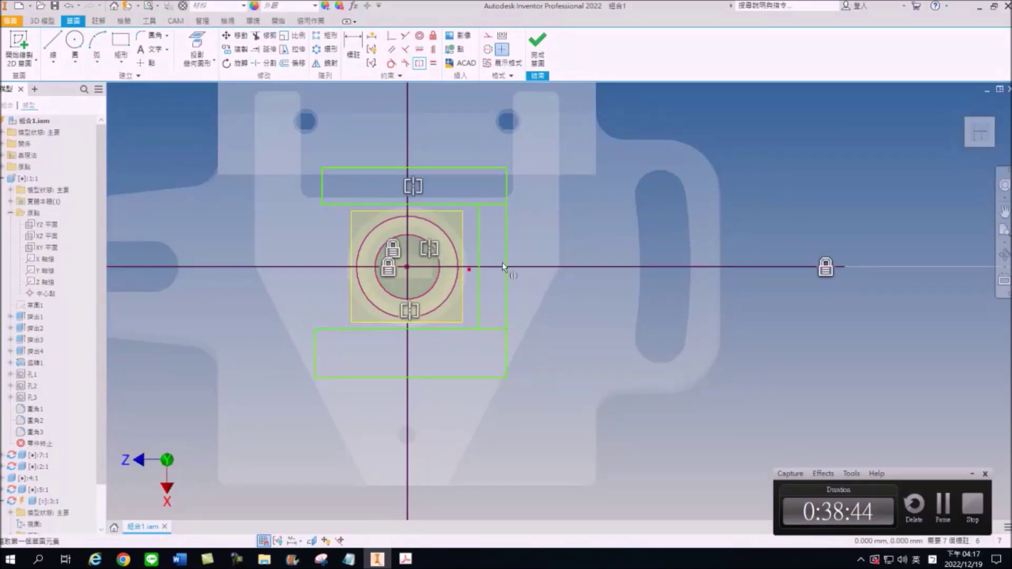
left_click(458, 169)
left_click(450, 378)
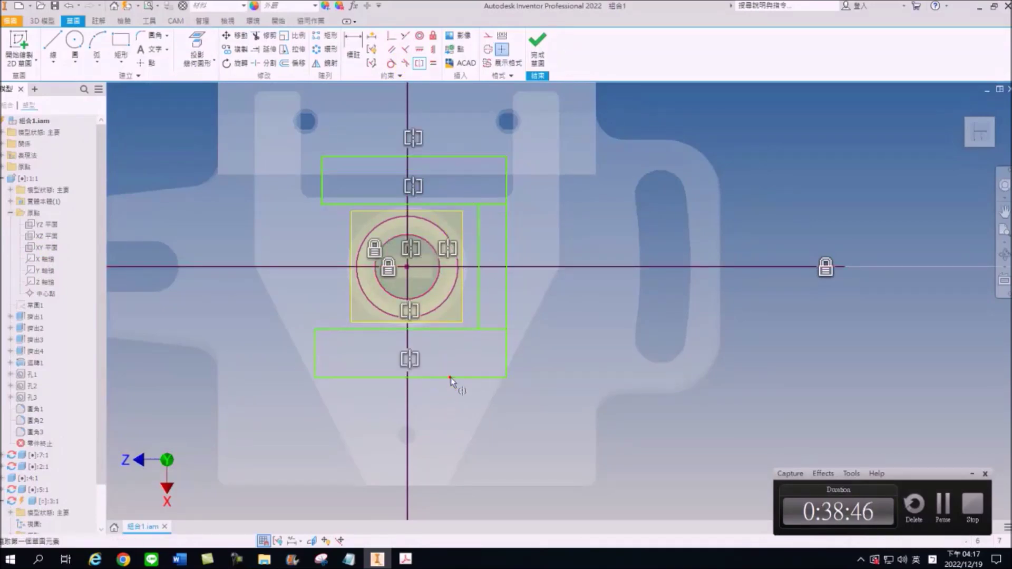
left_click(509, 226)
middle_click_drag(473, 216, 467, 239)
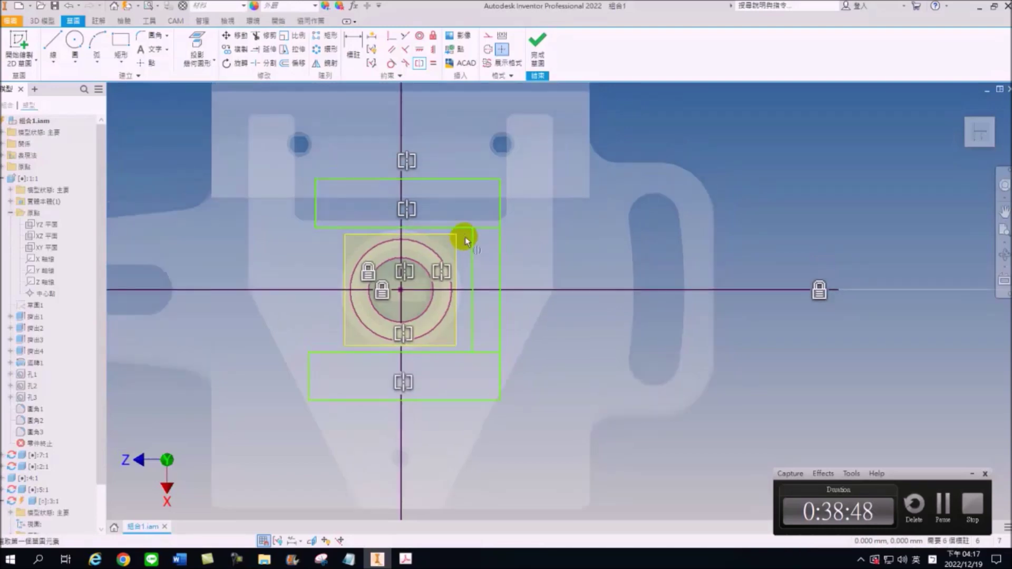
left_click(310, 373)
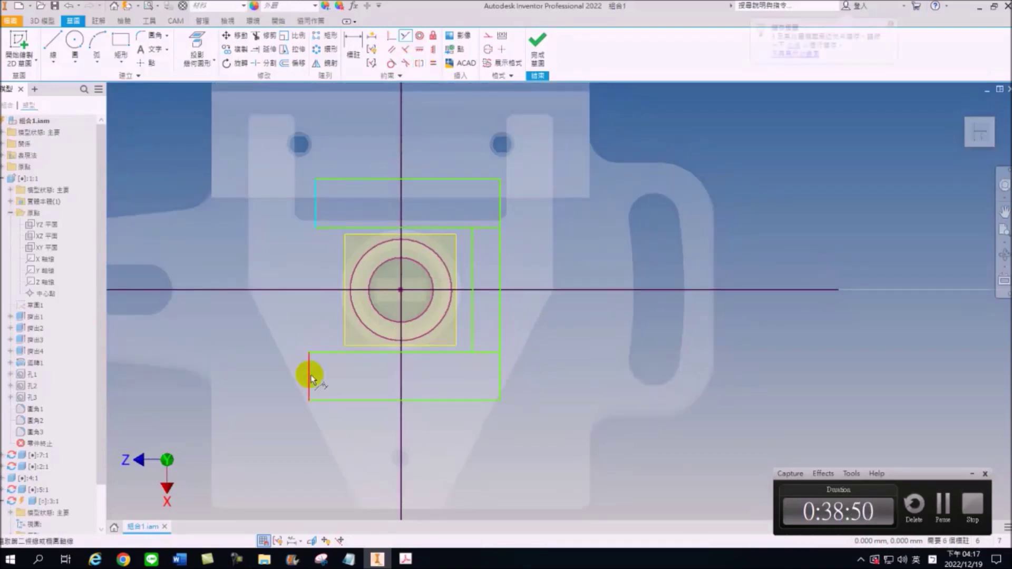
- Dimension the gap between the rectangles to 22 and the overall height to 40
scroll(368, 312, "up", 3)
scroll(368, 315, "down", 3)
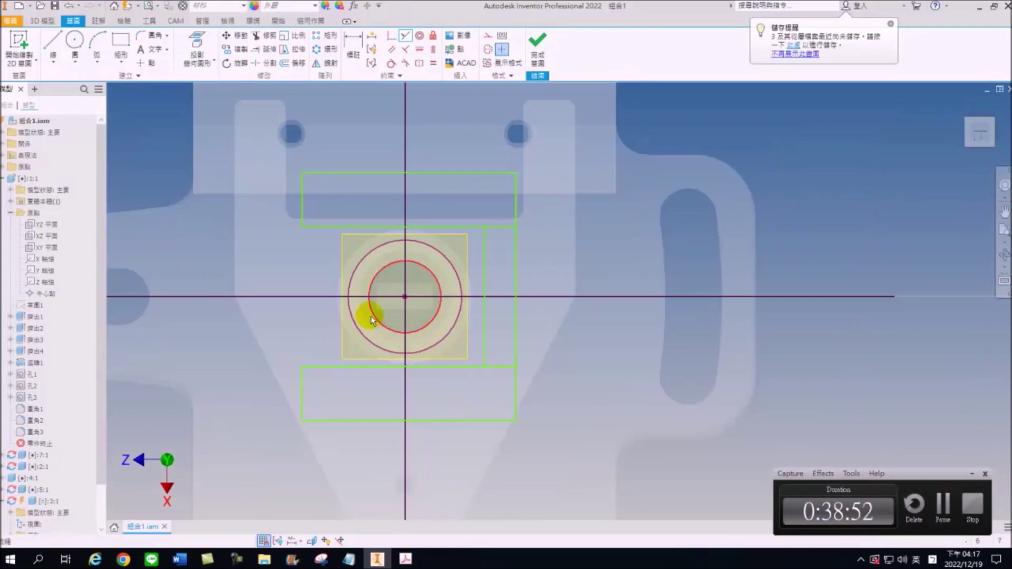
key("d")
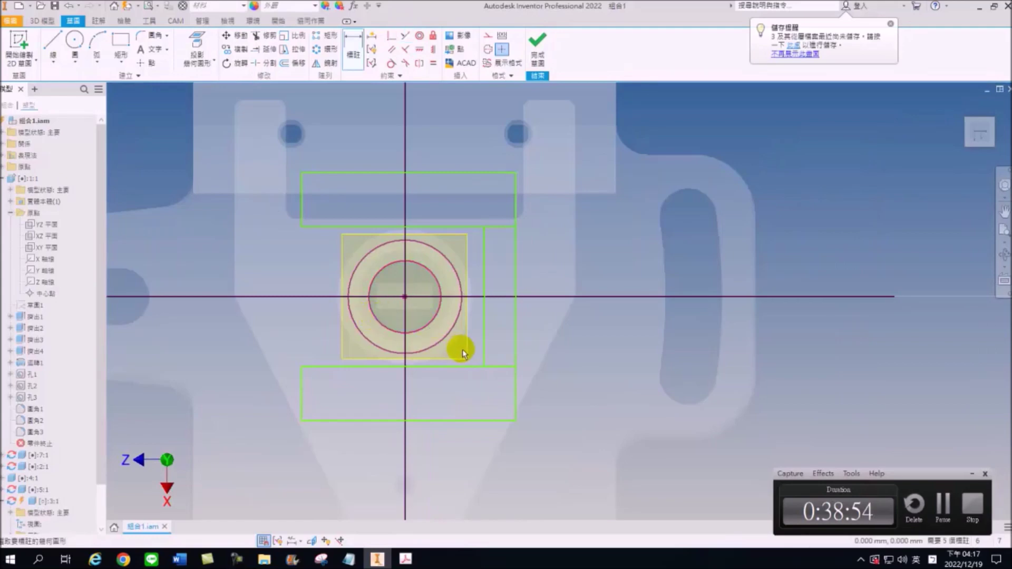
scroll(460, 352, "down", 2)
left_click(459, 271)
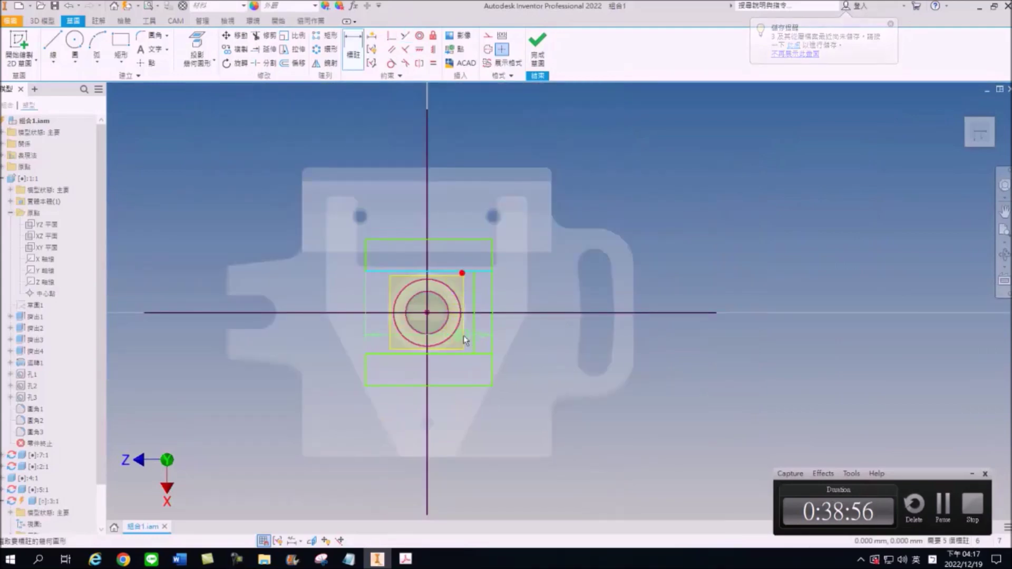
left_click(463, 353)
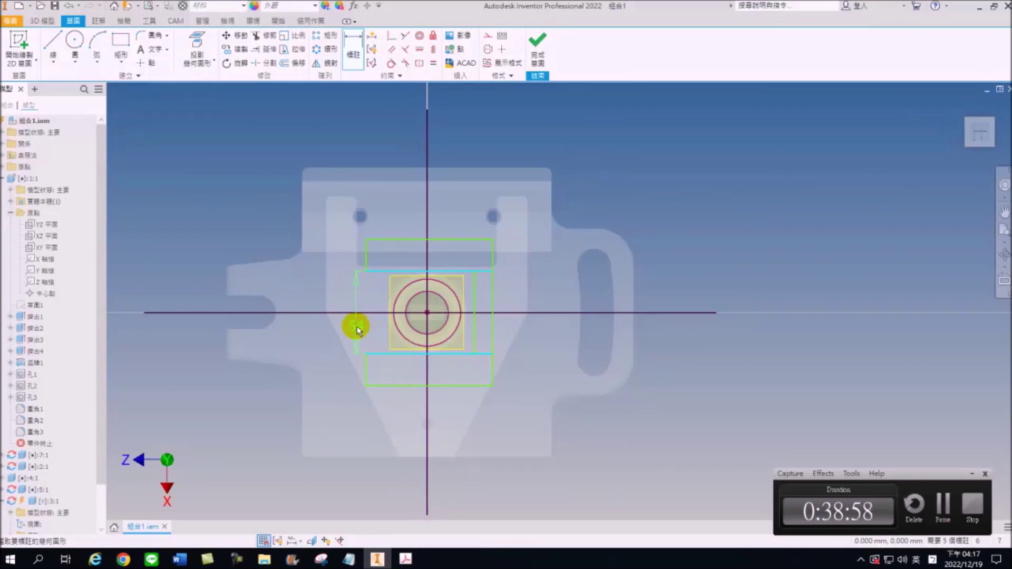
left_click(357, 330)
type("22")
key("Return")
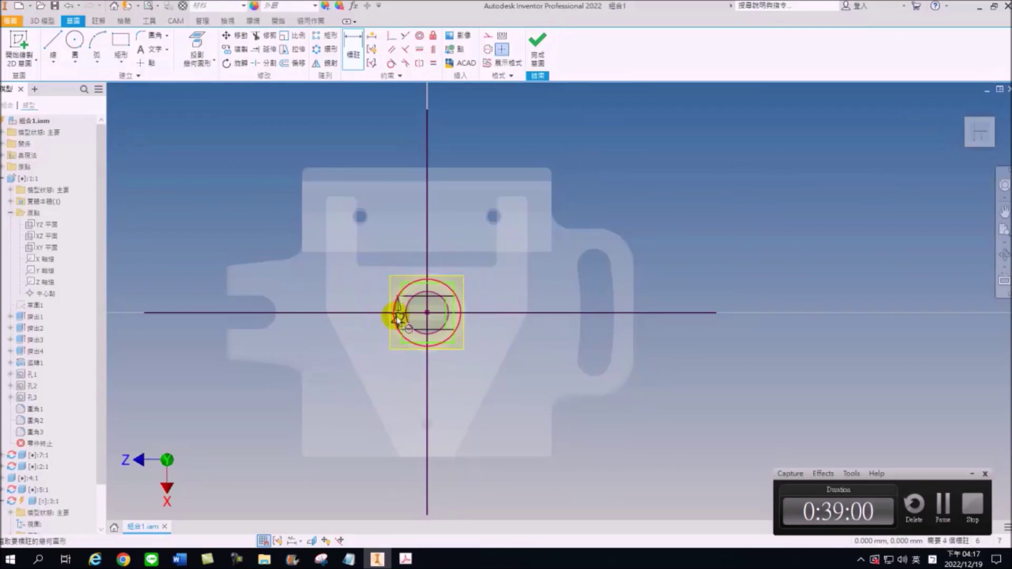
scroll(398, 318, "up", 3)
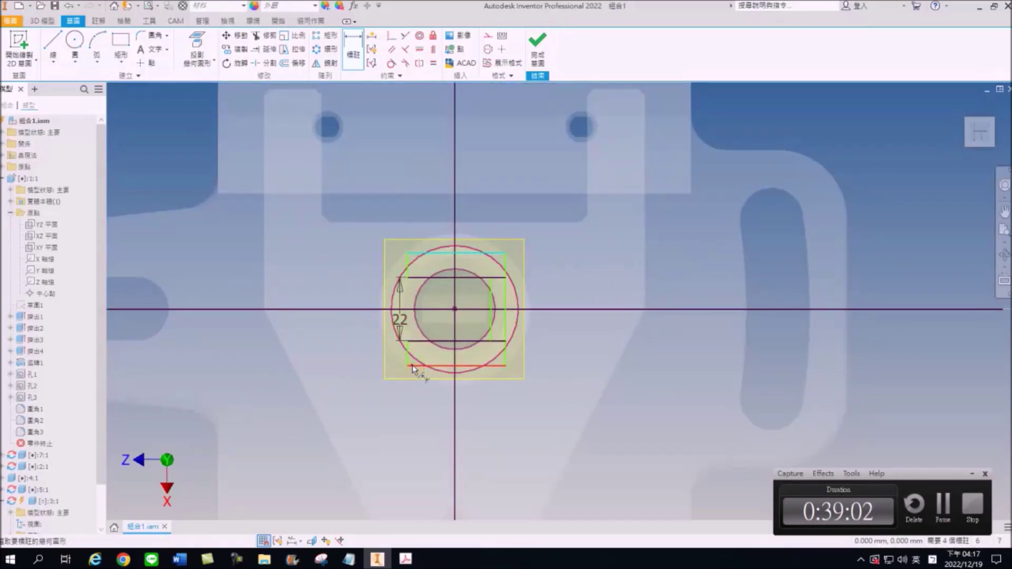
left_click(352, 352)
type("40")
key("Return")
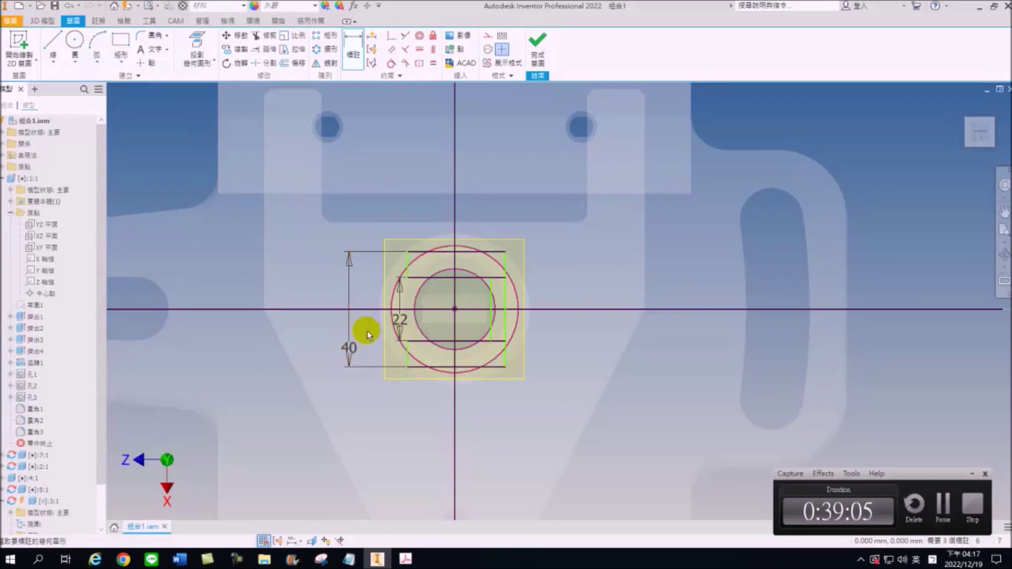
- Add the 20 offset, 56 overall width and 44 second width dimensions
scroll(368, 334, "up", 3)
left_click(447, 221)
left_click(534, 268)
type("2")
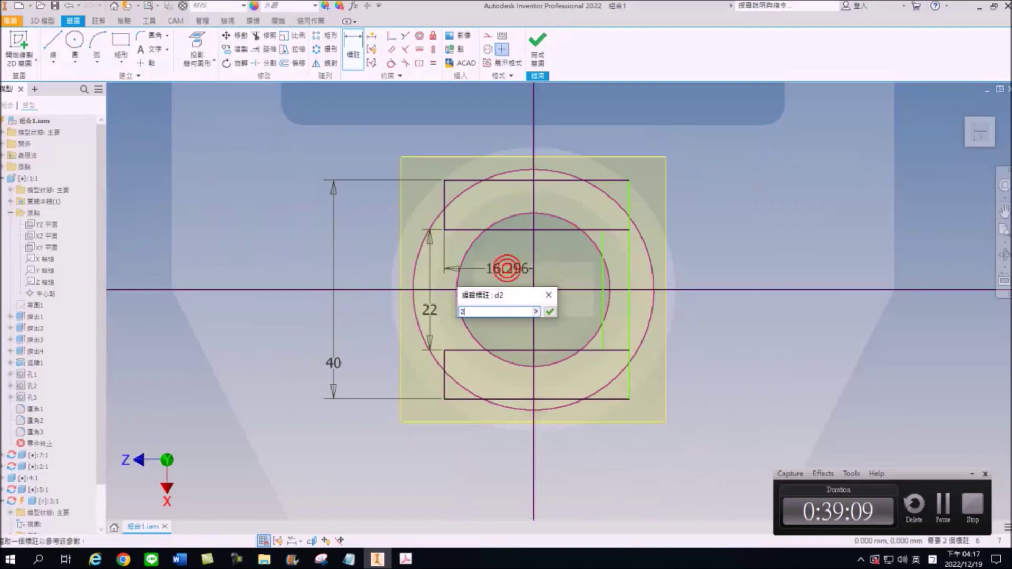
type("0")
key("Return")
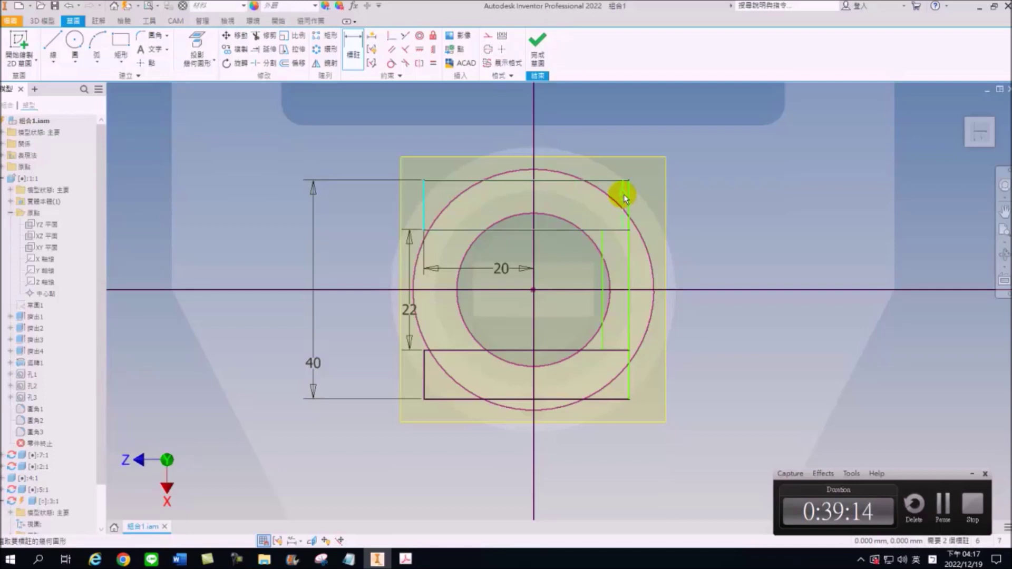
left_click(574, 151)
type("56")
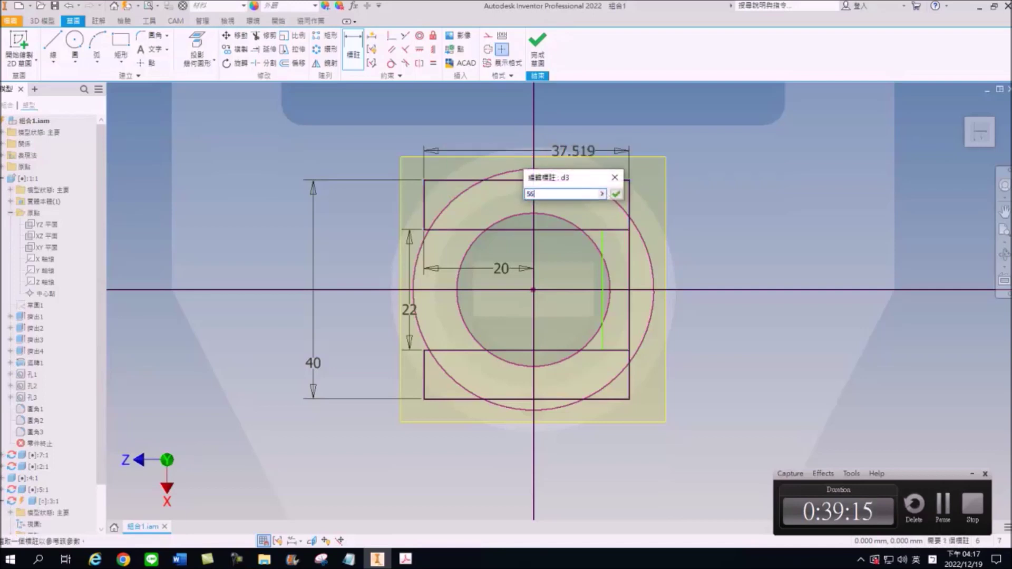
key("Return")
left_click(441, 232)
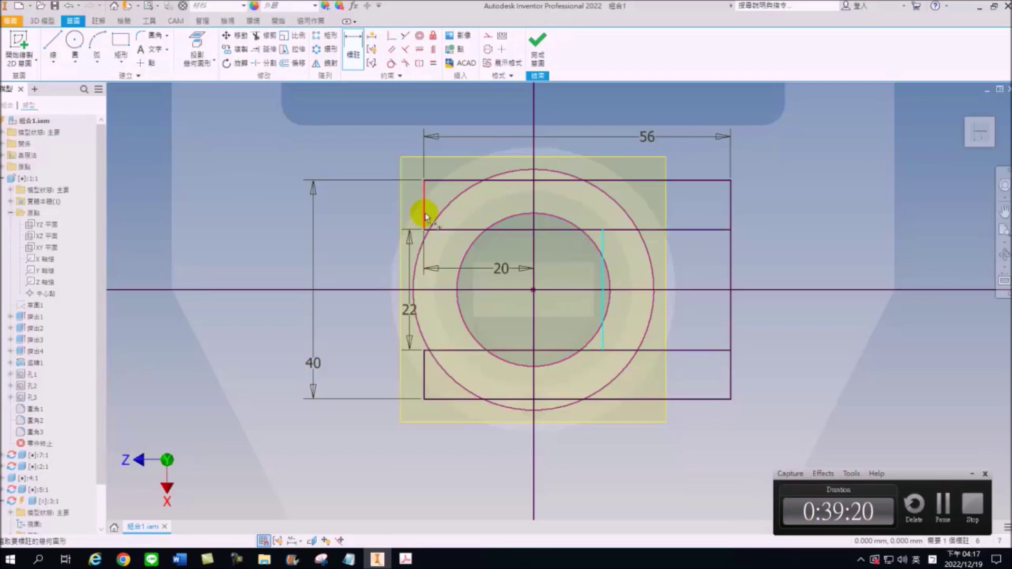
left_click(484, 117)
type("44")
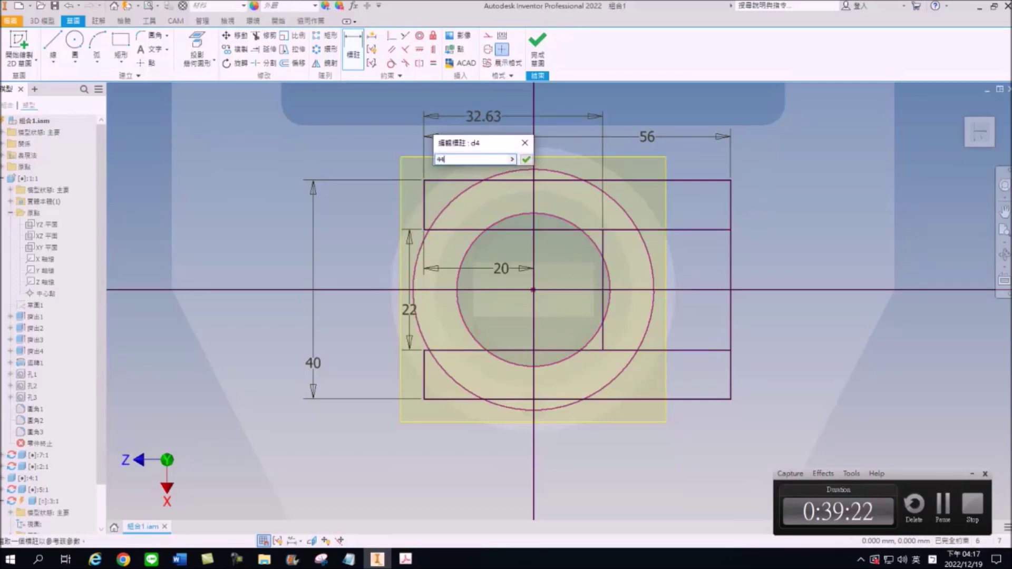
key("Return")
scroll(557, 205, "down", 3)
scroll(524, 219, "up", 1)
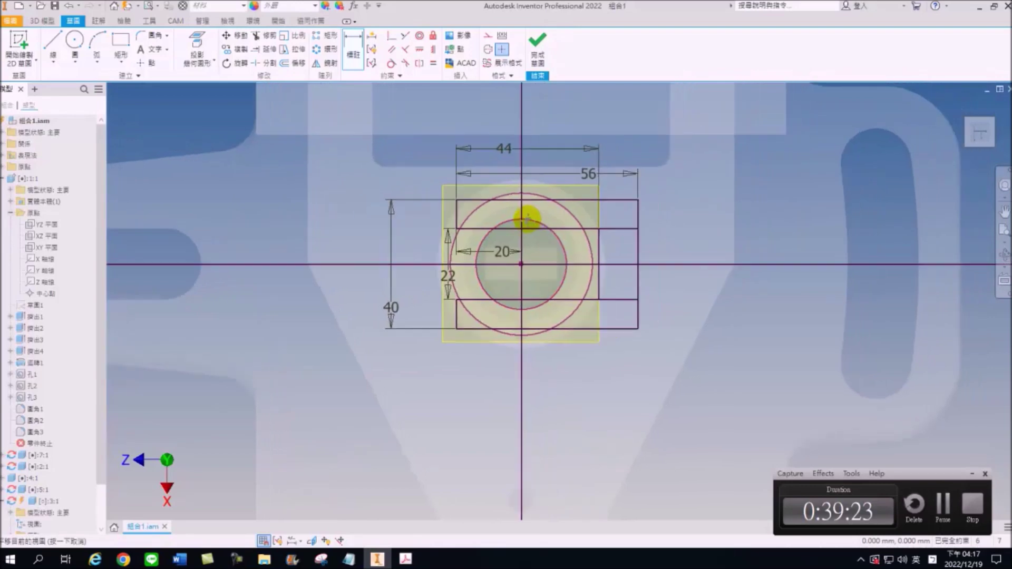
scroll(517, 224, "up", 1)
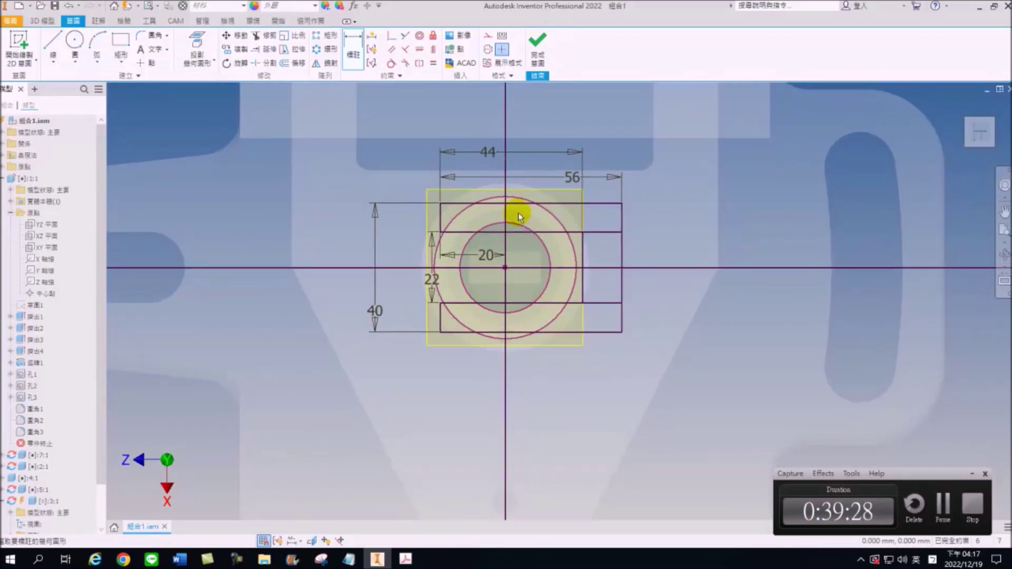
key("e")
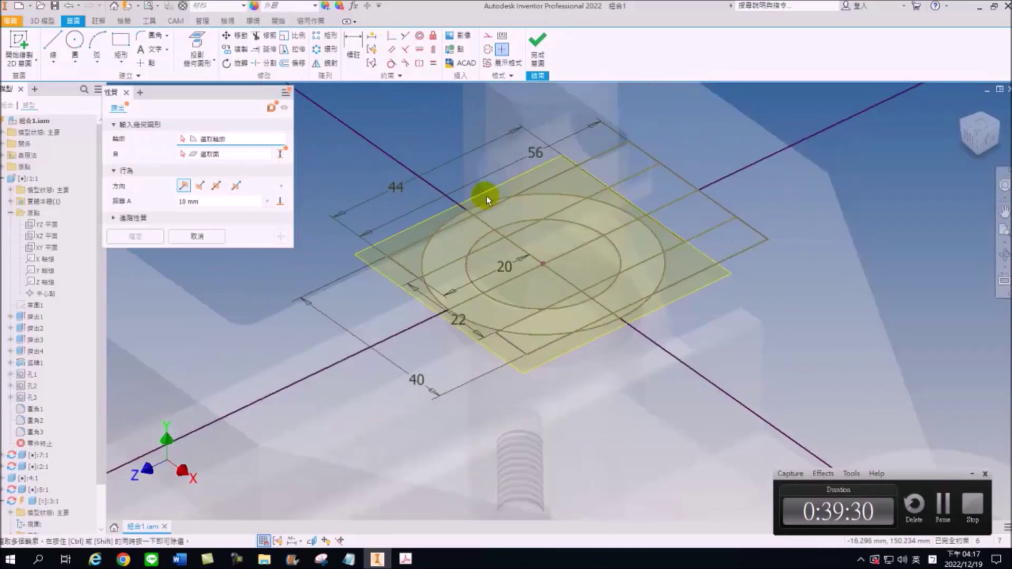
- Cancel Extrude, switch to the front view, and window-select part 3's slot rectangles for rotation
scroll(486, 196, "down", 3)
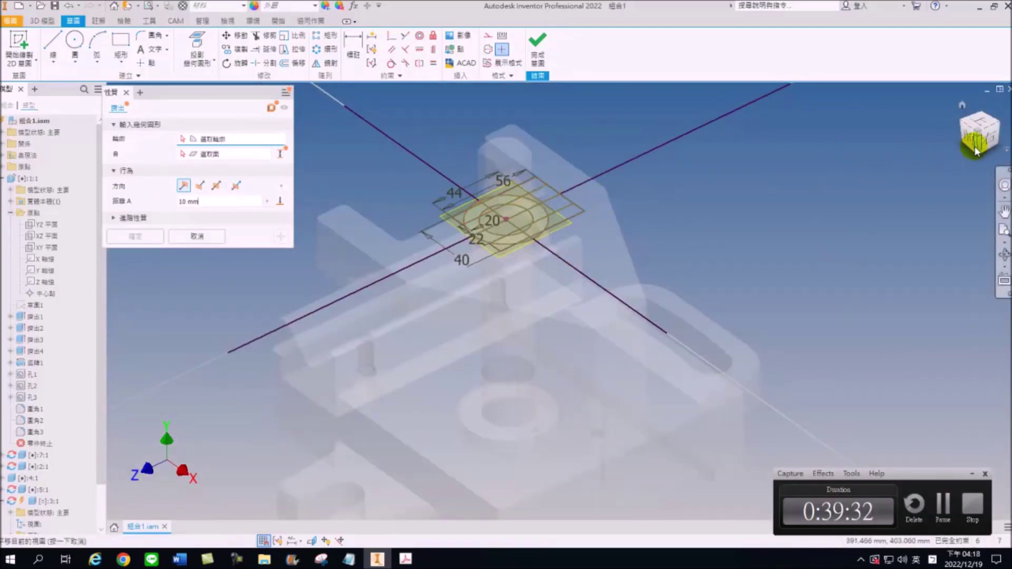
left_click(979, 134)
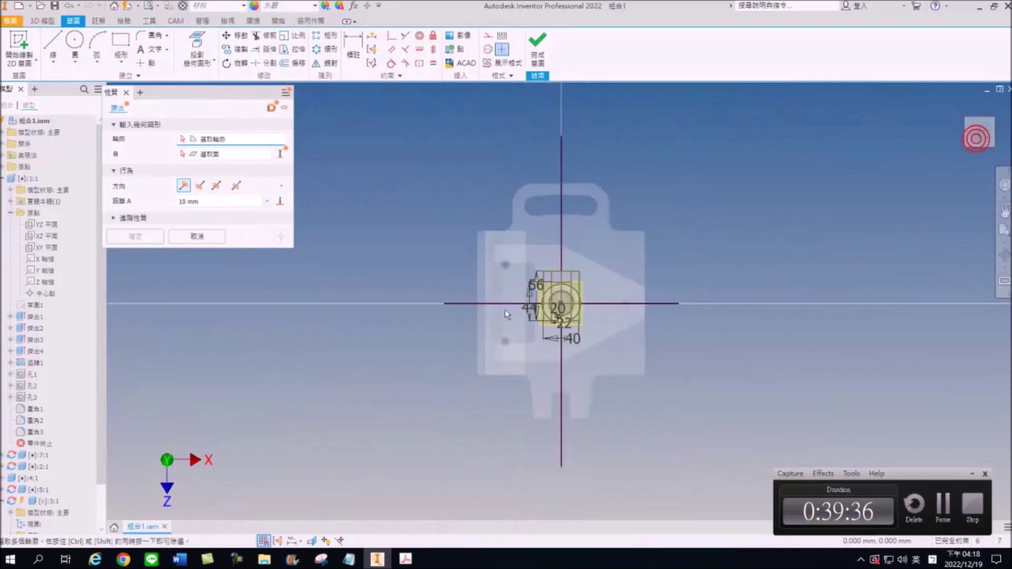
scroll(507, 314, "up", 5)
key("Escape")
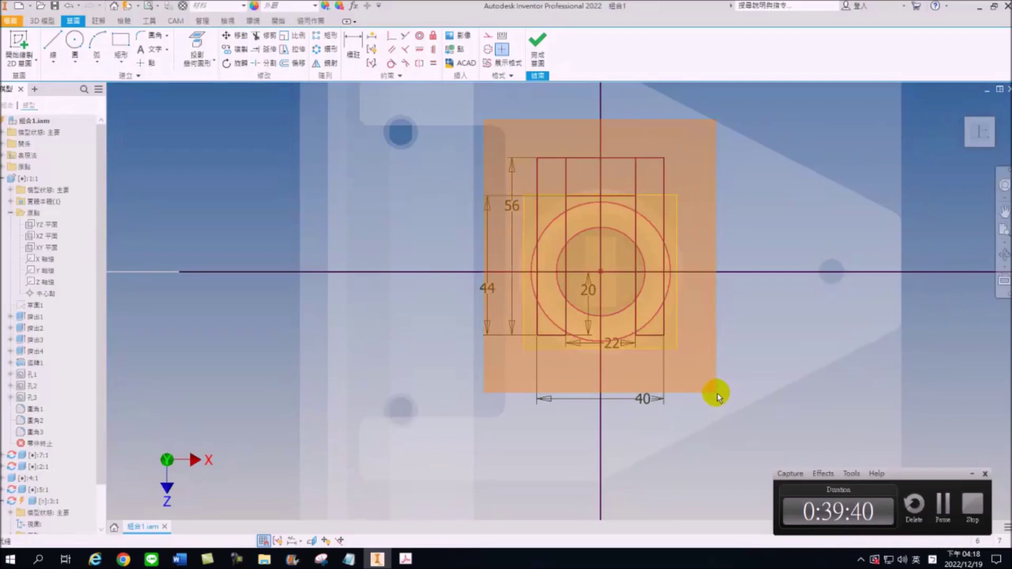
left_click_drag(507, 140, 722, 396)
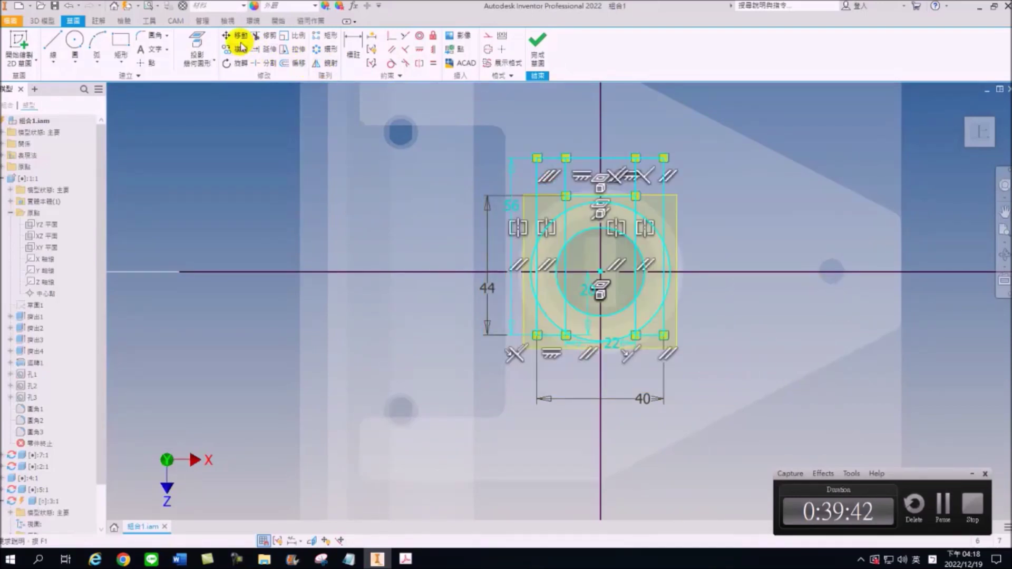
left_click(248, 64)
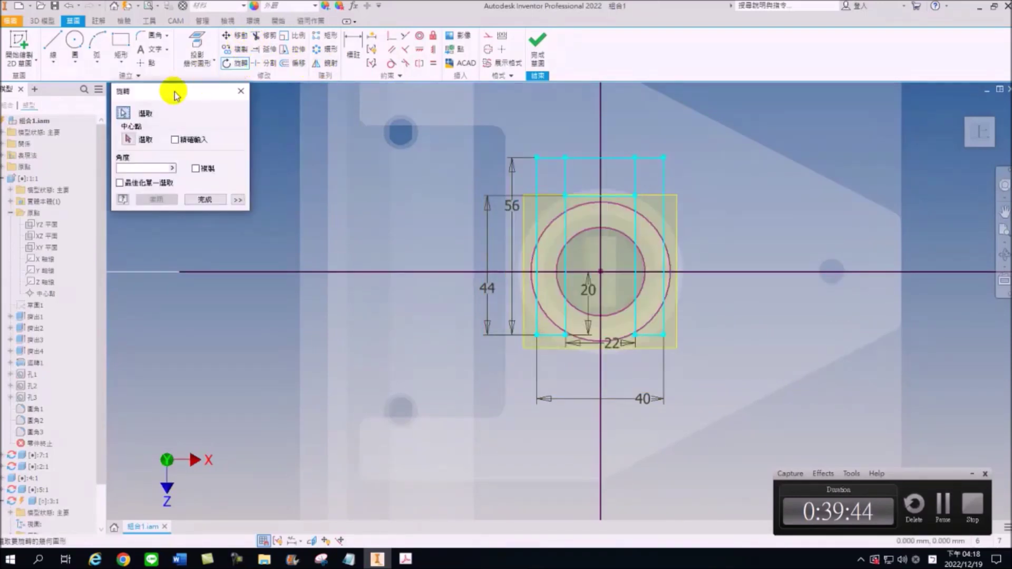
- Attempt a rotation about the sketch origin, then dismiss the warning and cancel it
left_click(132, 139)
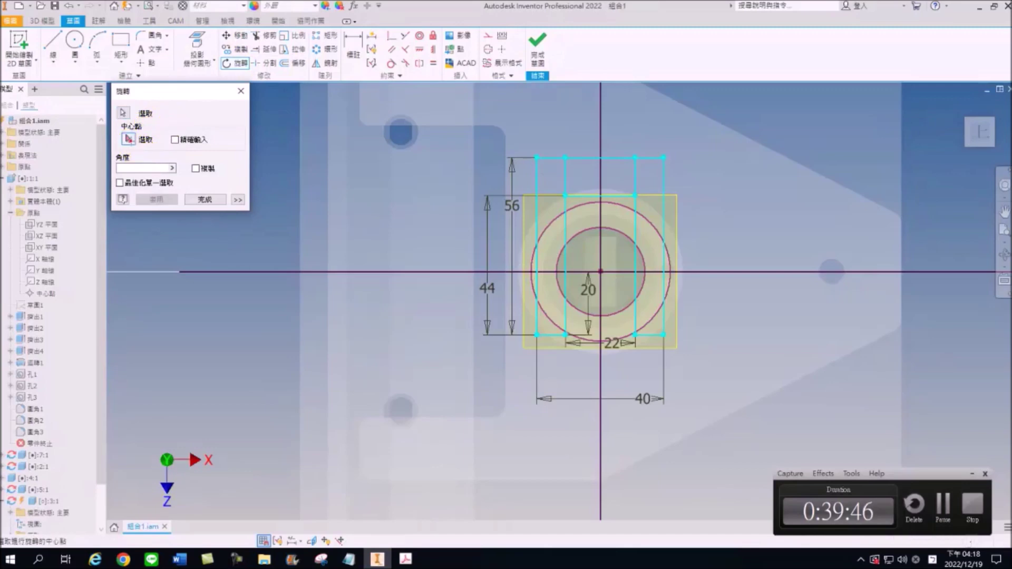
left_click(601, 271)
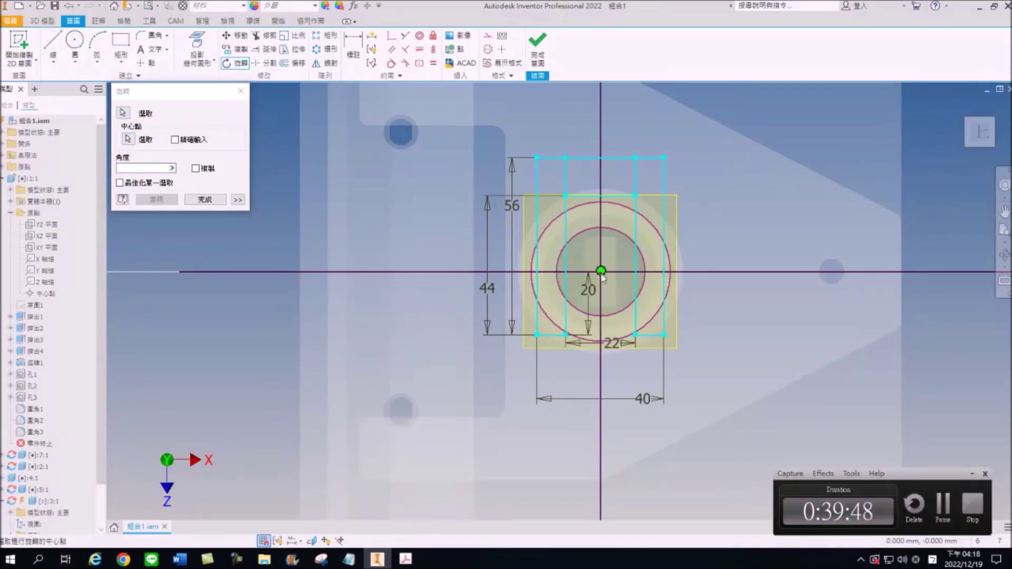
left_click(448, 292)
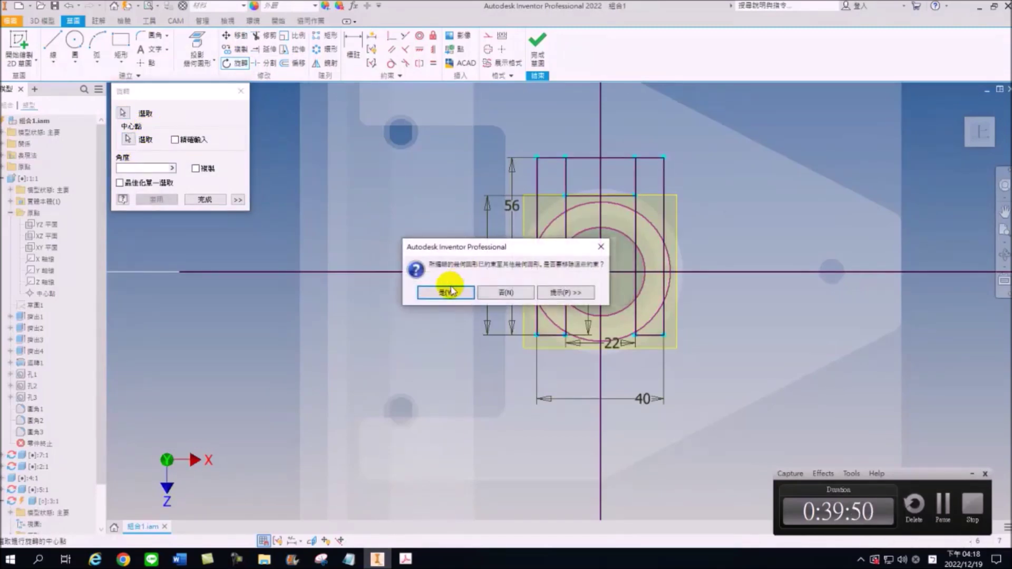
left_click(447, 291)
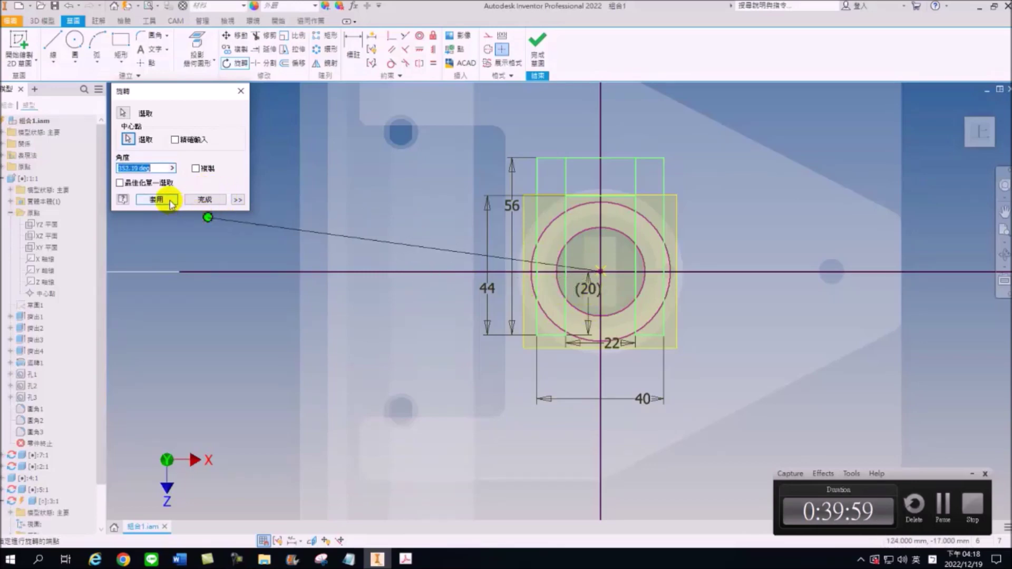
type("180")
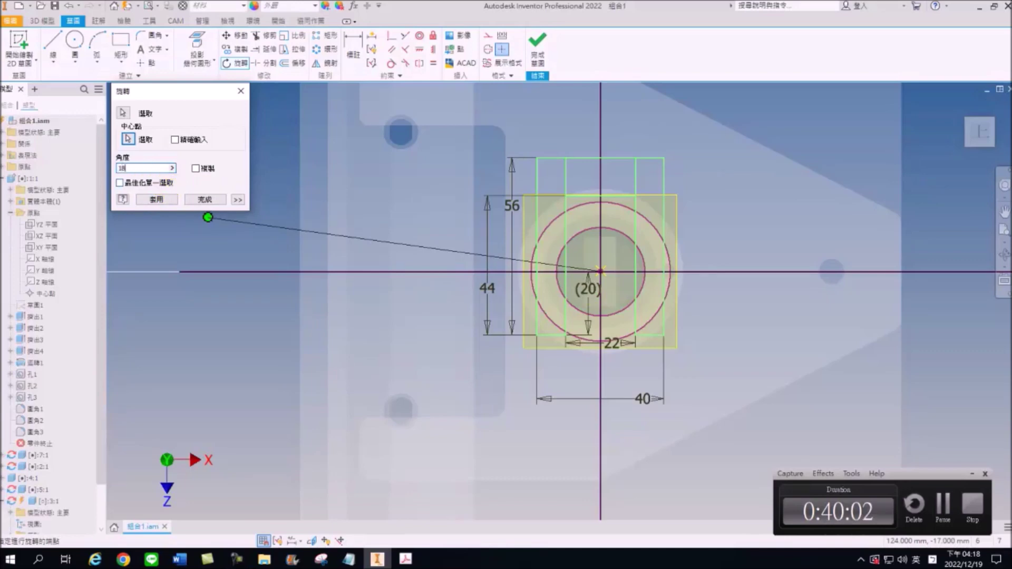
left_click(154, 200)
left_click(257, 102)
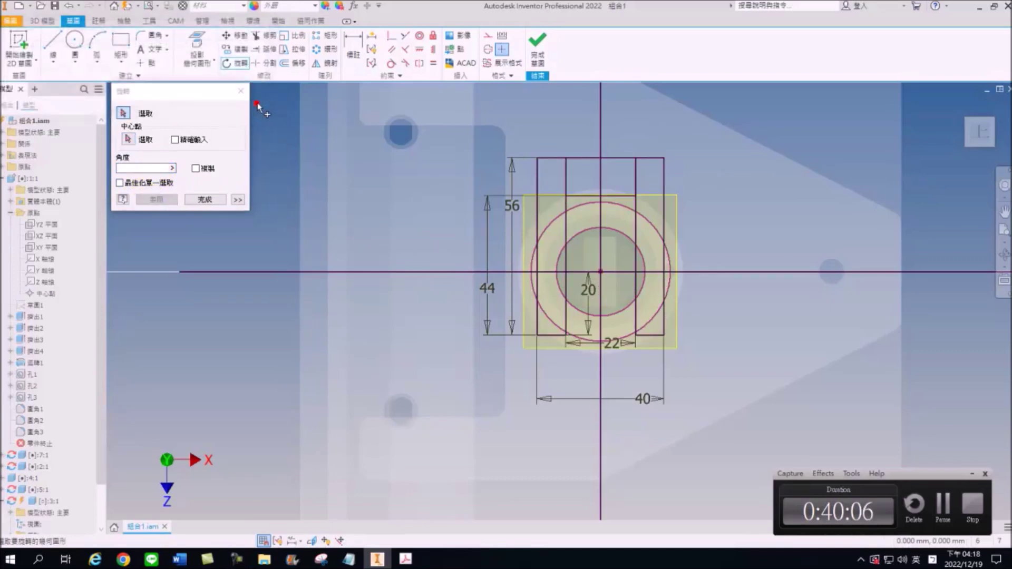
key("Escape")
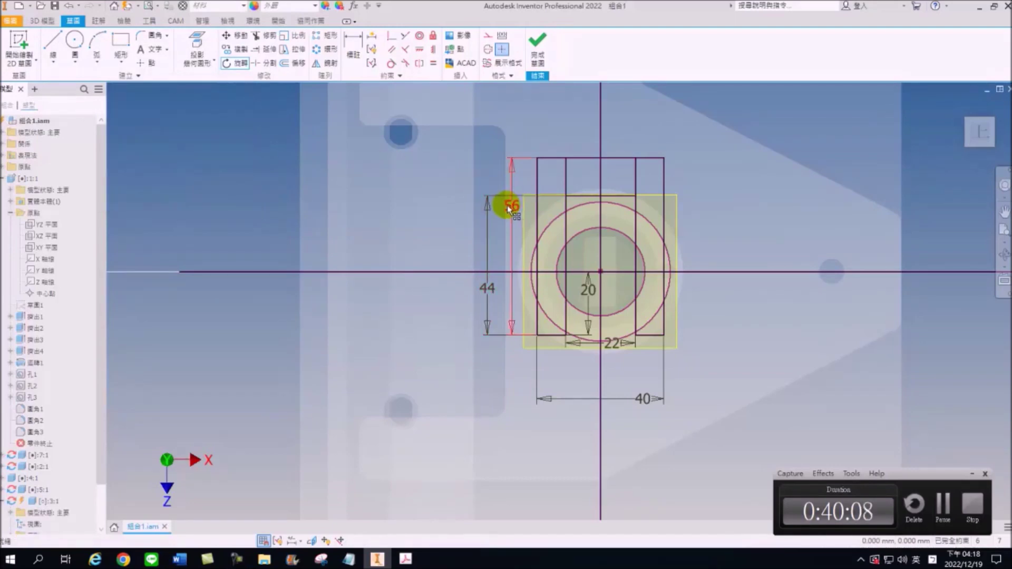
- Delete the 56, 44, 20, 22 and 40 dimensions from the slot sketch
left_click(490, 249)
key("Delete")
left_click(576, 285)
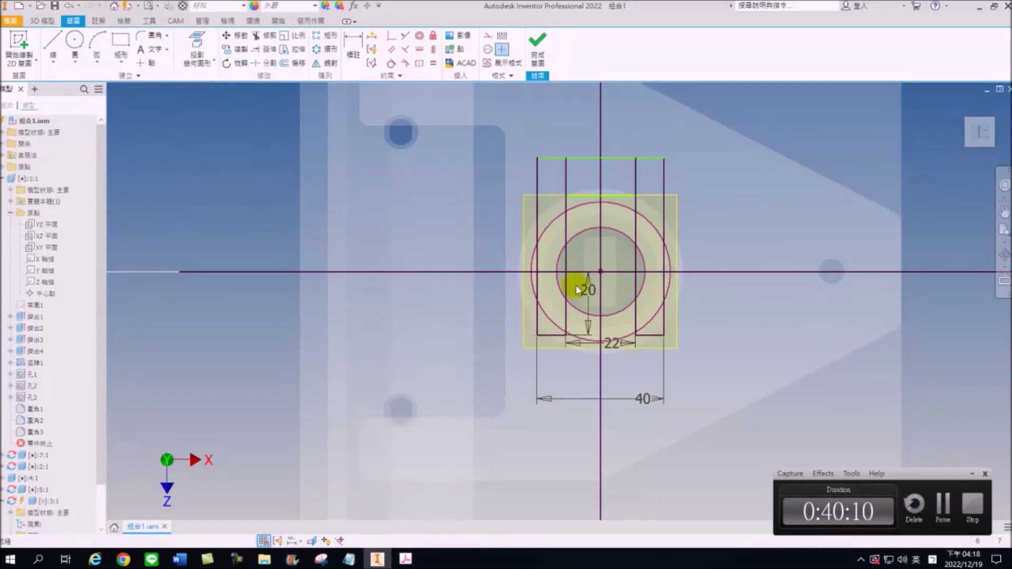
key("Delete")
left_click(615, 352)
key("Delete")
left_click(628, 399)
key("Delete")
left_click(616, 244)
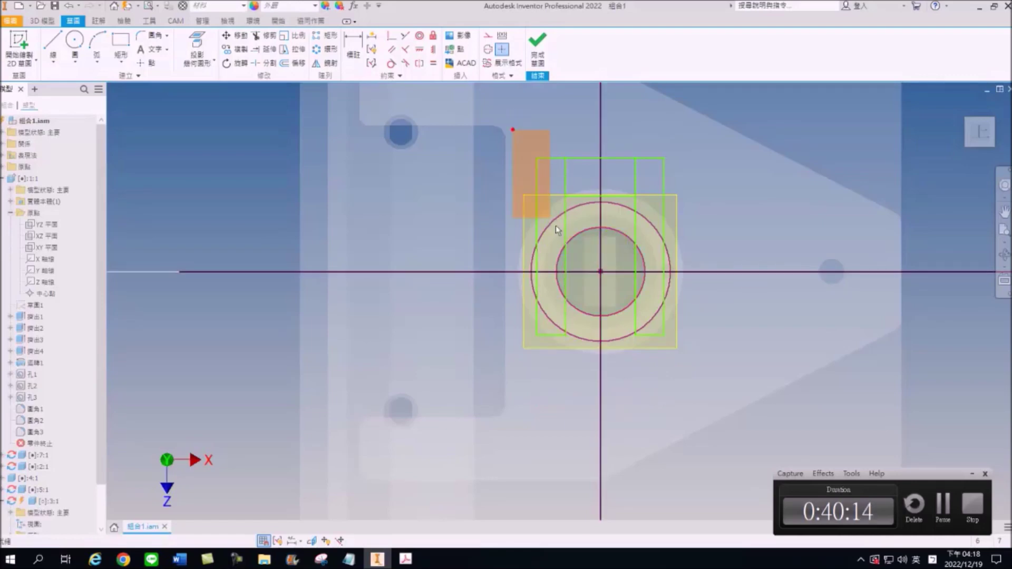
- Rotate the whole sketch 270° about its origin, allowing constraint removal
left_click_drag(555, 225, 679, 372)
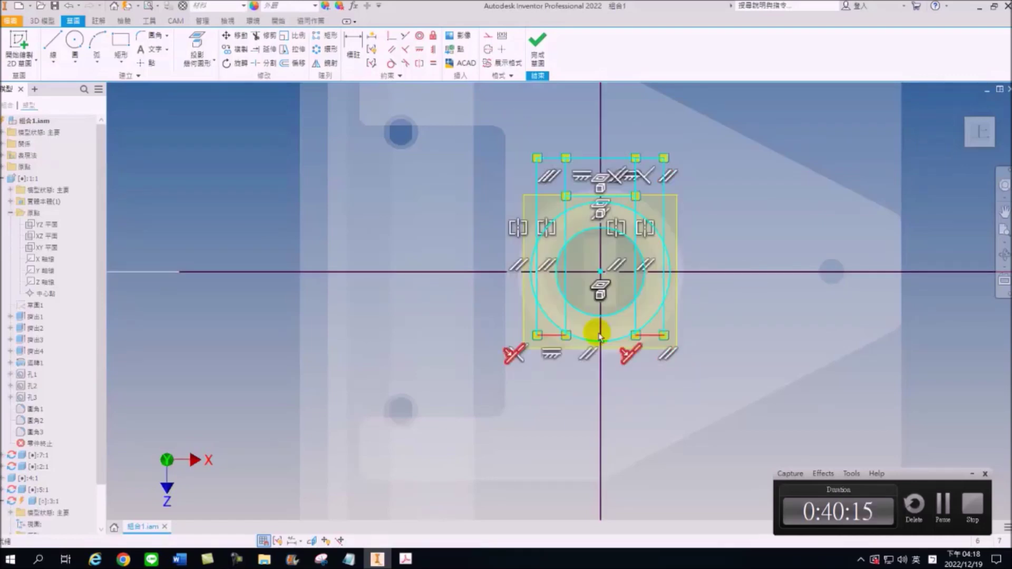
left_click(246, 66)
left_click(600, 273)
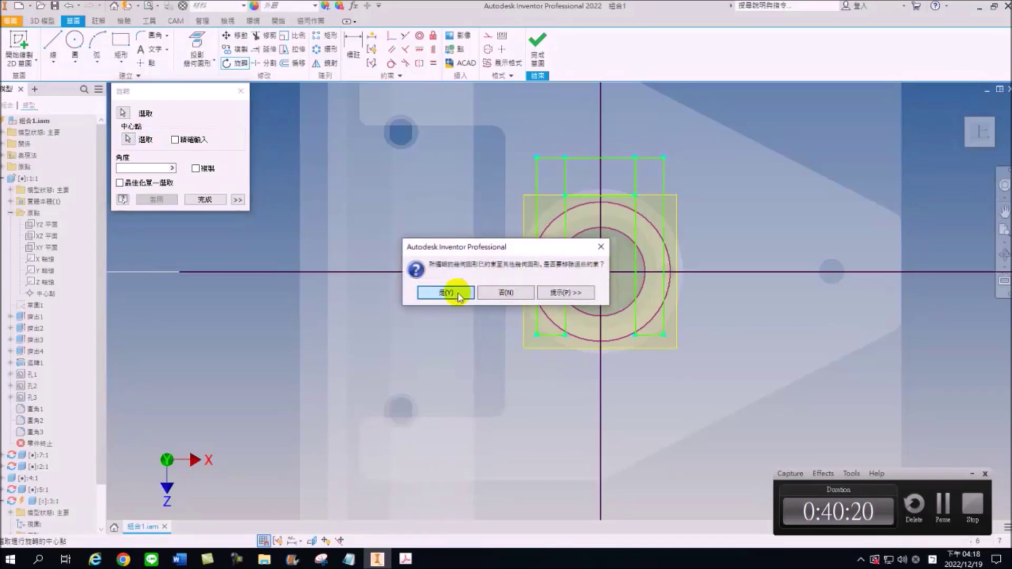
left_click(456, 293)
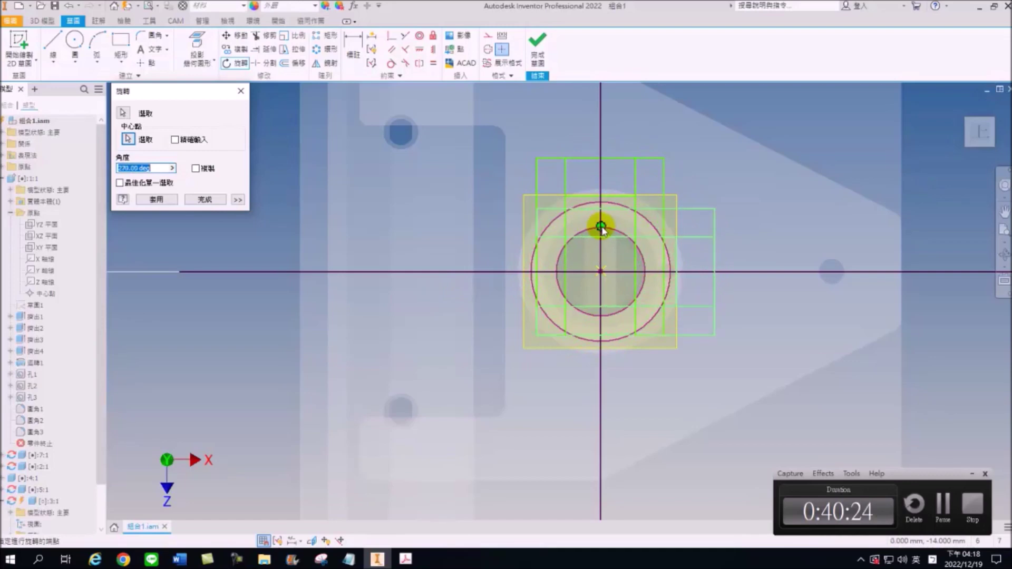
type("270")
left_click(208, 199)
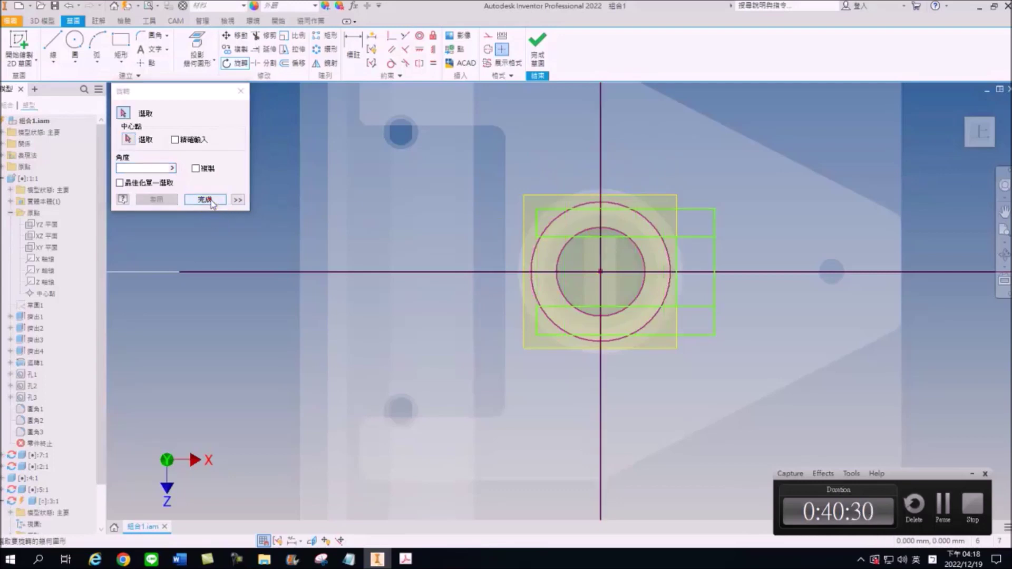
left_click(352, 47)
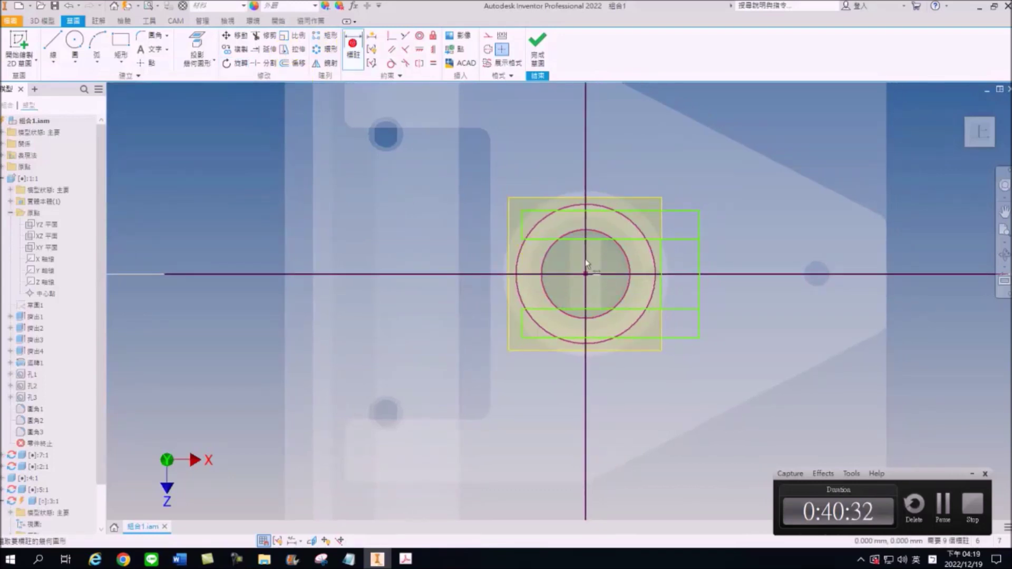
- Dimension the rotated sketch: 22 slot width, 40 height, 20 to axis, 44 and 56 widths
left_click(555, 309)
left_click(501, 295)
left_click(556, 211)
left_click(360, 47)
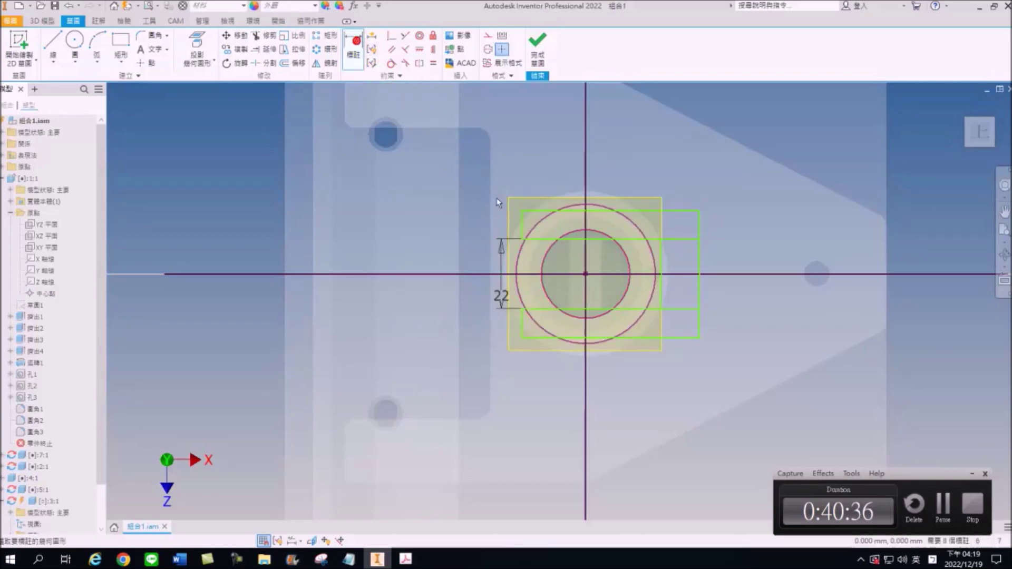
left_click(469, 327)
key("Return")
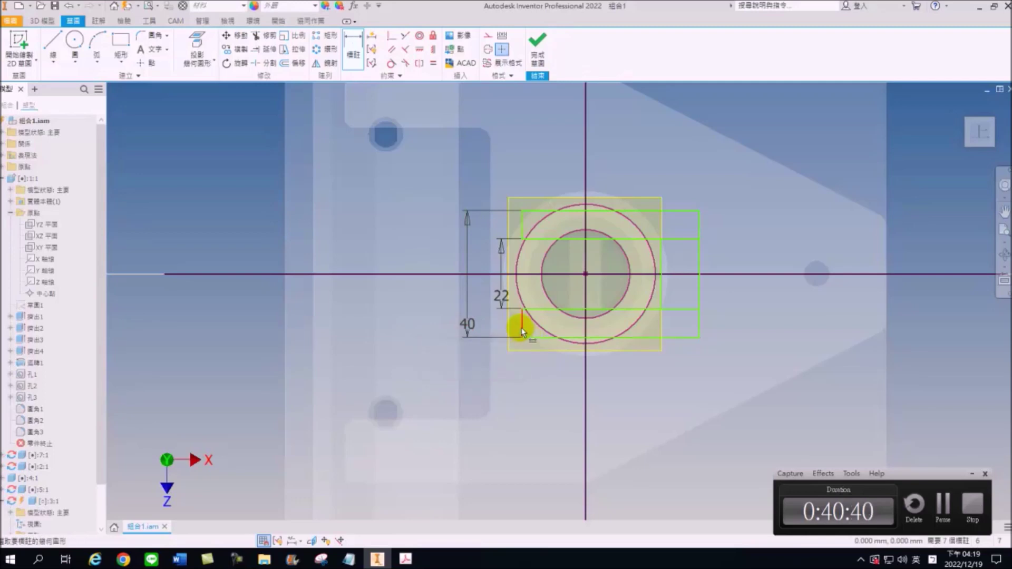
left_click(585, 328)
left_click(546, 395)
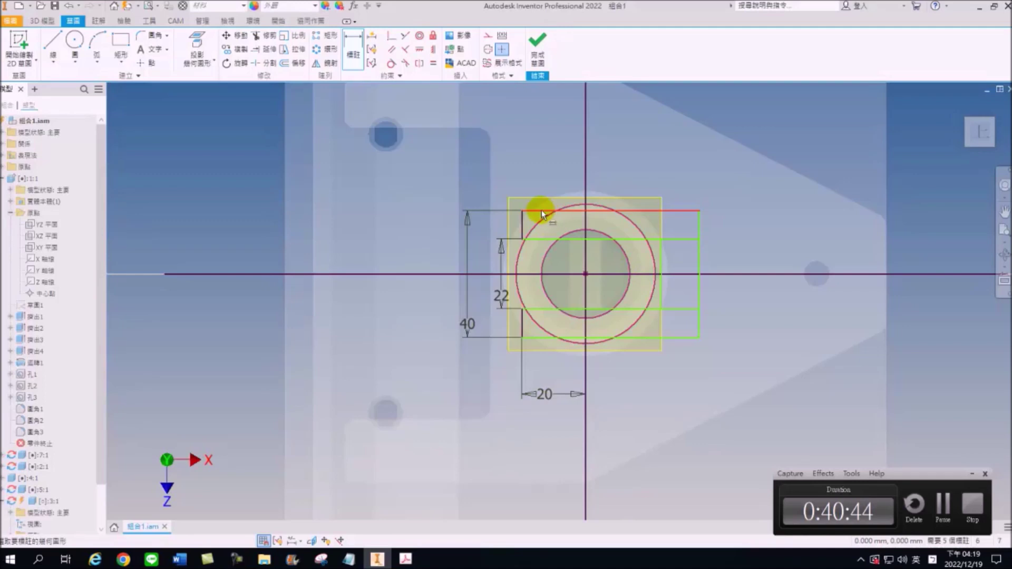
left_click(521, 211)
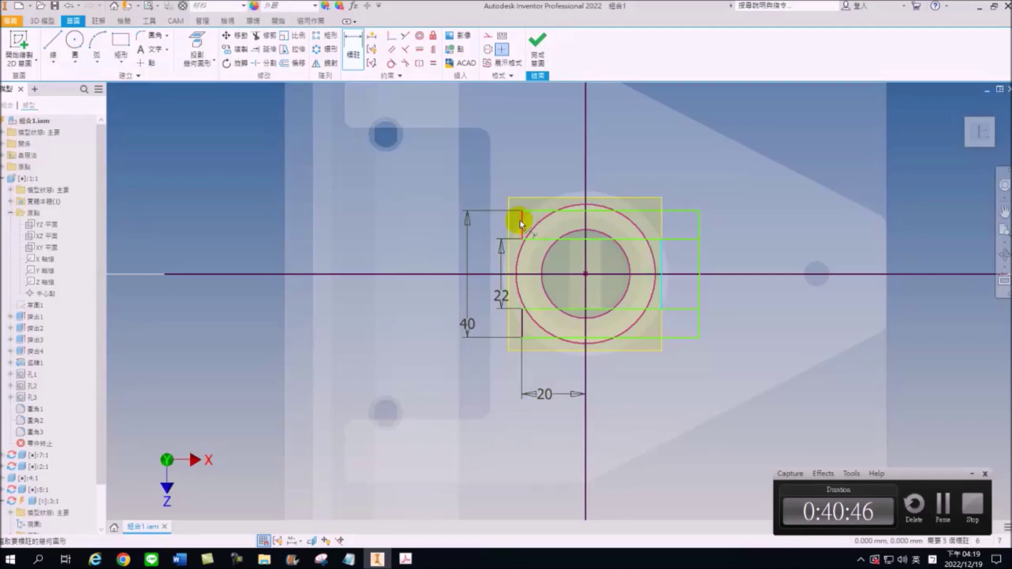
left_click(533, 178)
left_click(526, 222)
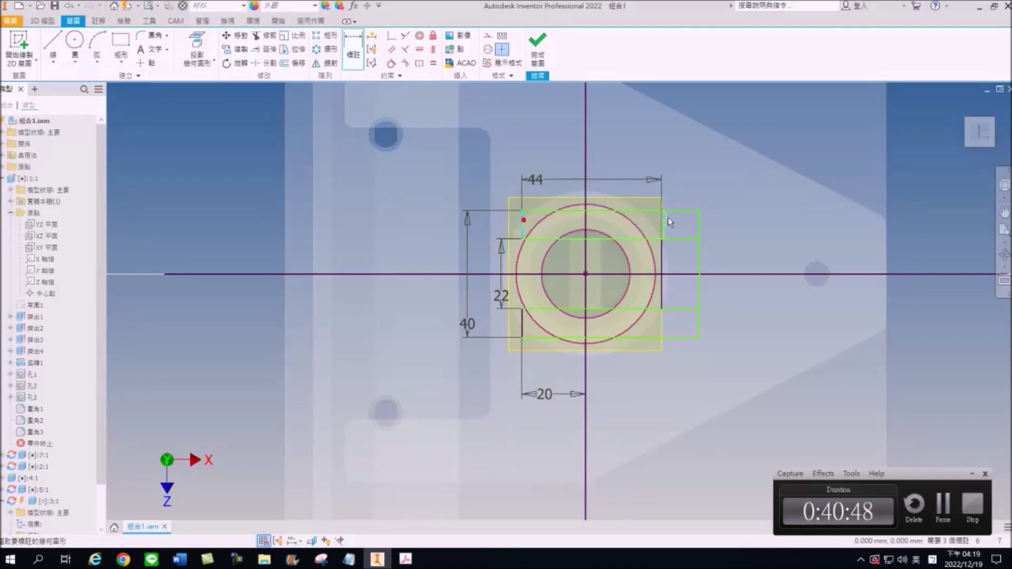
left_click(699, 230)
left_click(669, 145)
key("Return")
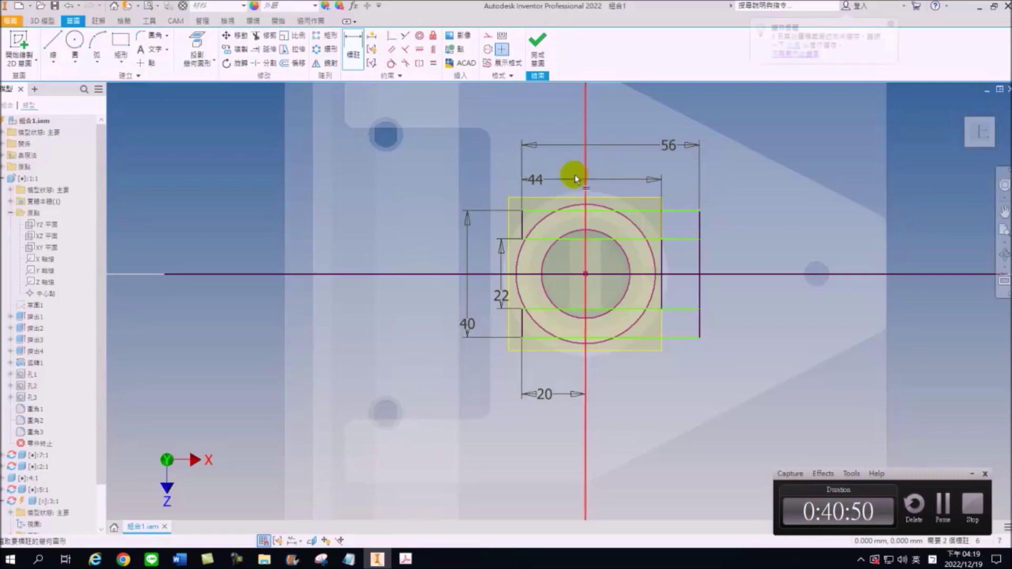
- Make the inner slot lines and the top/bottom lines symmetric about the horizontal axis
left_click(420, 63)
left_click(571, 240)
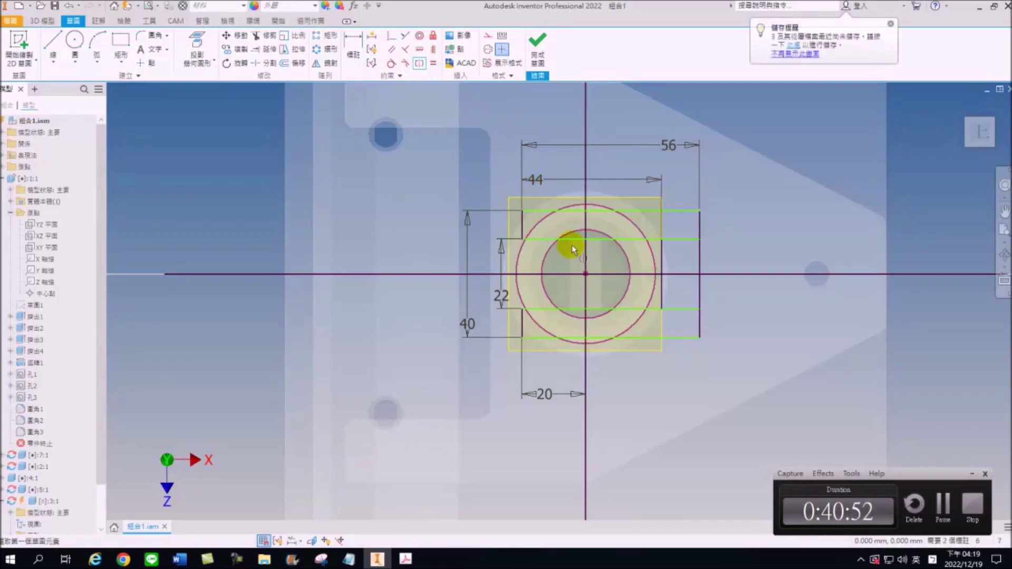
left_click(570, 310)
left_click(568, 274)
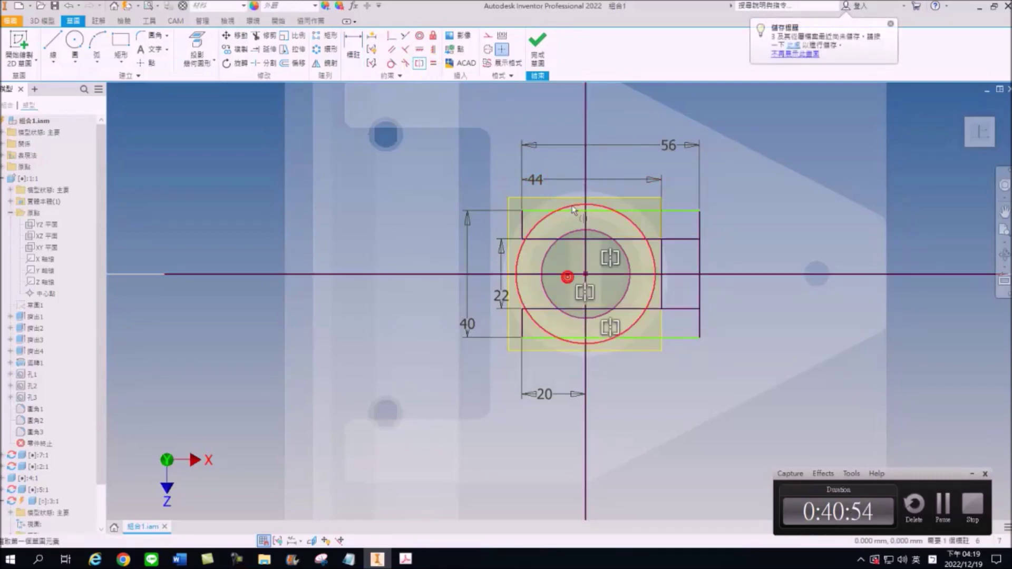
left_click(572, 210)
left_click(572, 337)
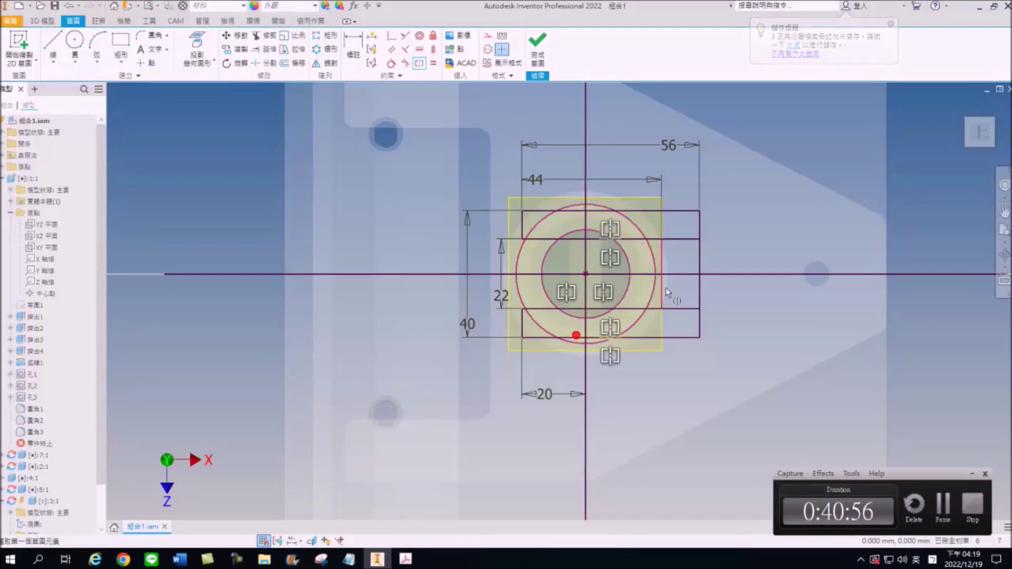
scroll(551, 306, "up", 2)
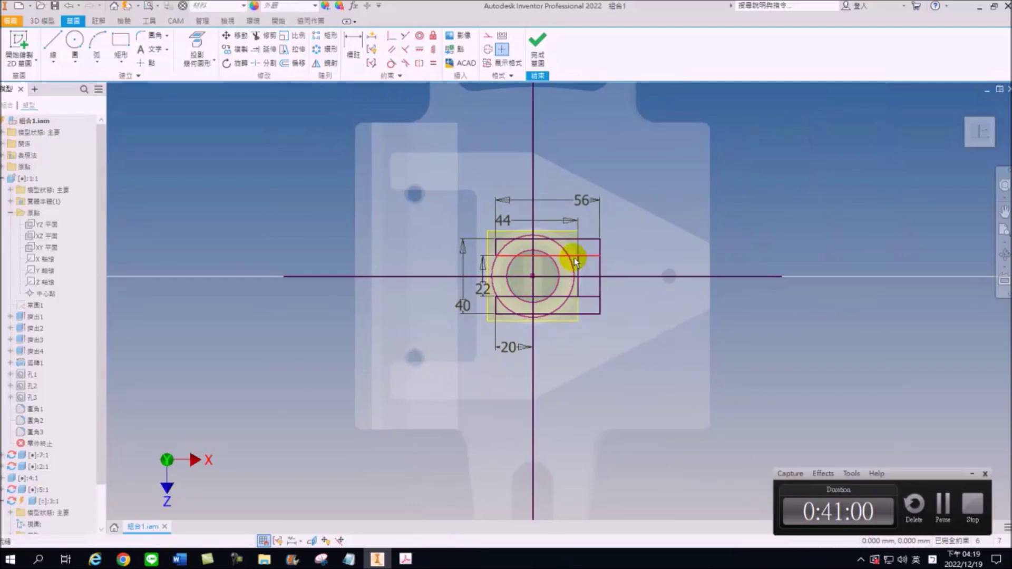
key("e")
scroll(561, 268, "down", 5)
- Pick the first block profile regions around the slot from a top-down view
left_click(568, 159)
left_click(593, 179)
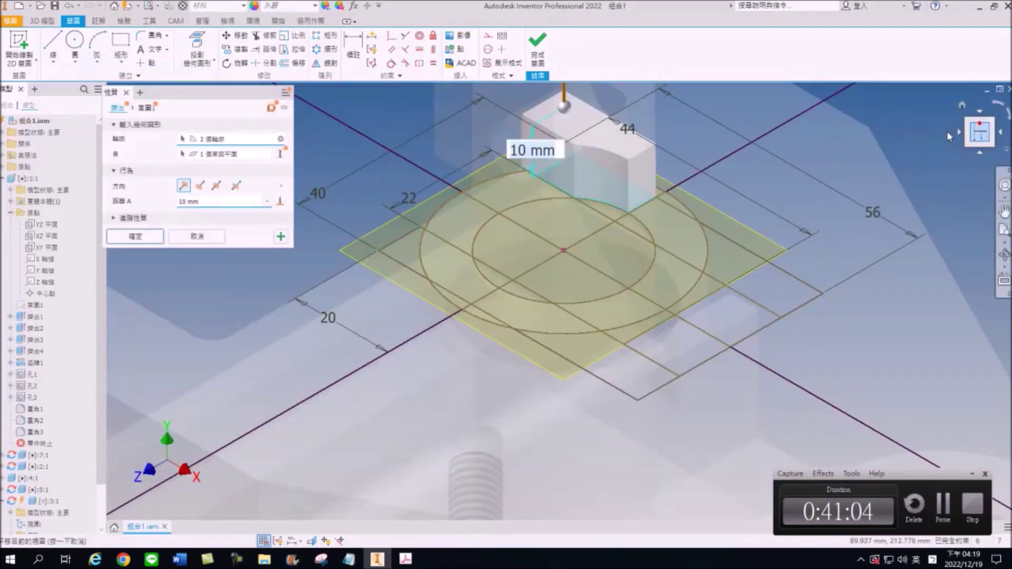
left_click(979, 132)
scroll(574, 292, "down", 3)
scroll(573, 292, "down", 2)
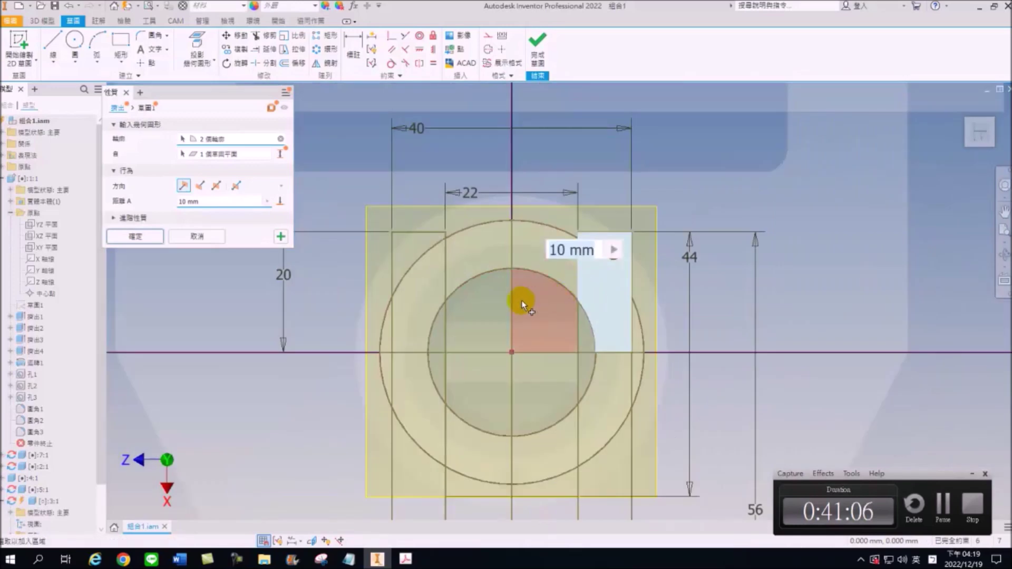
scroll(542, 290, "up", 2)
scroll(975, 136, "up", 1)
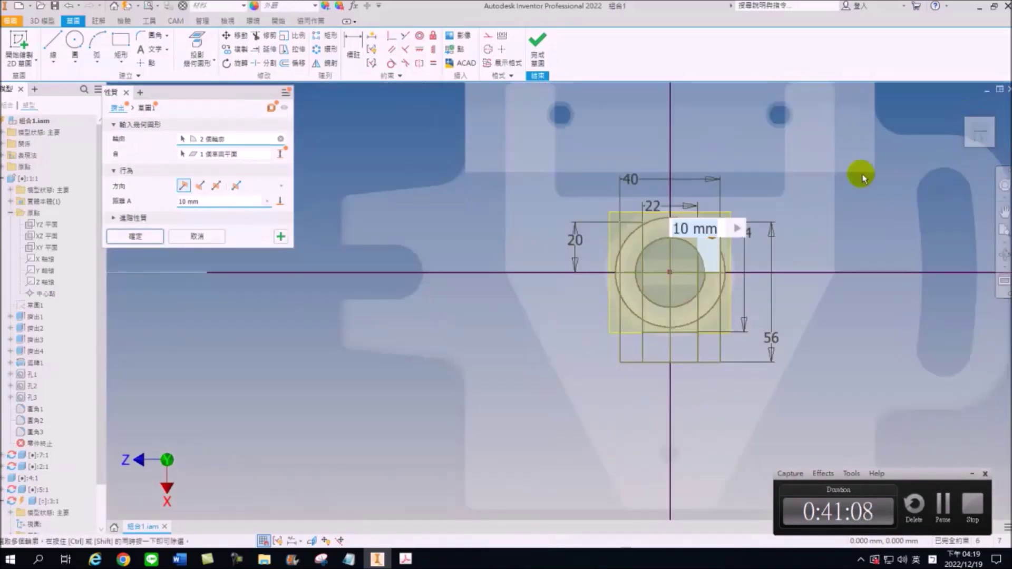
scroll(863, 178, "up", 1)
left_click(989, 131)
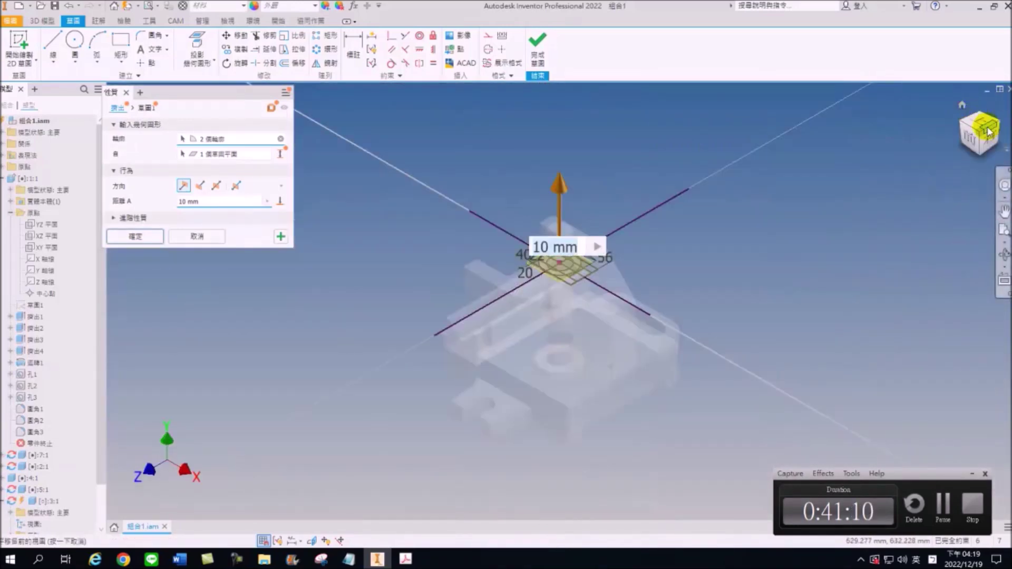
left_click(979, 125)
scroll(554, 294, "down", 4)
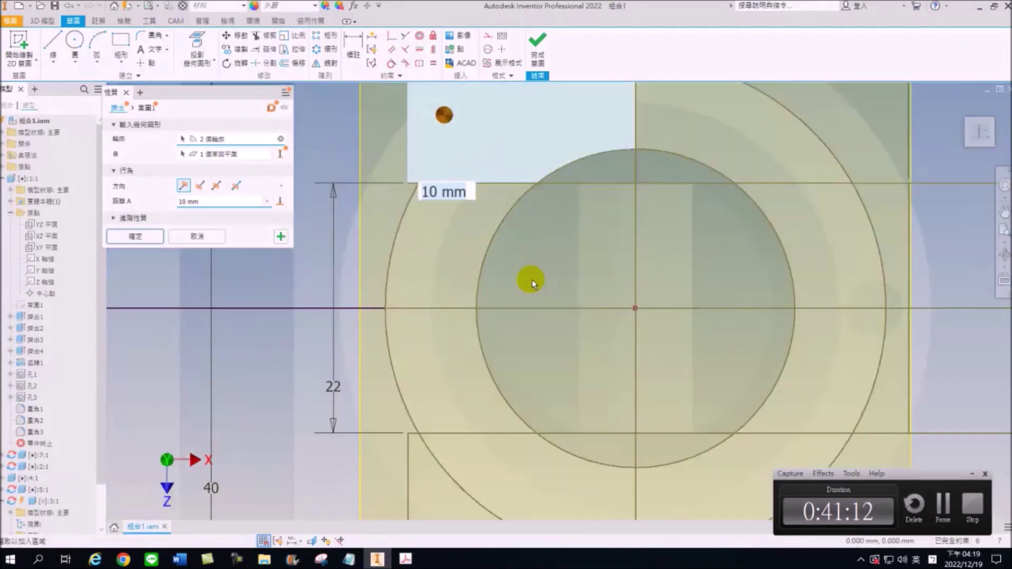
scroll(584, 223, "up", 1)
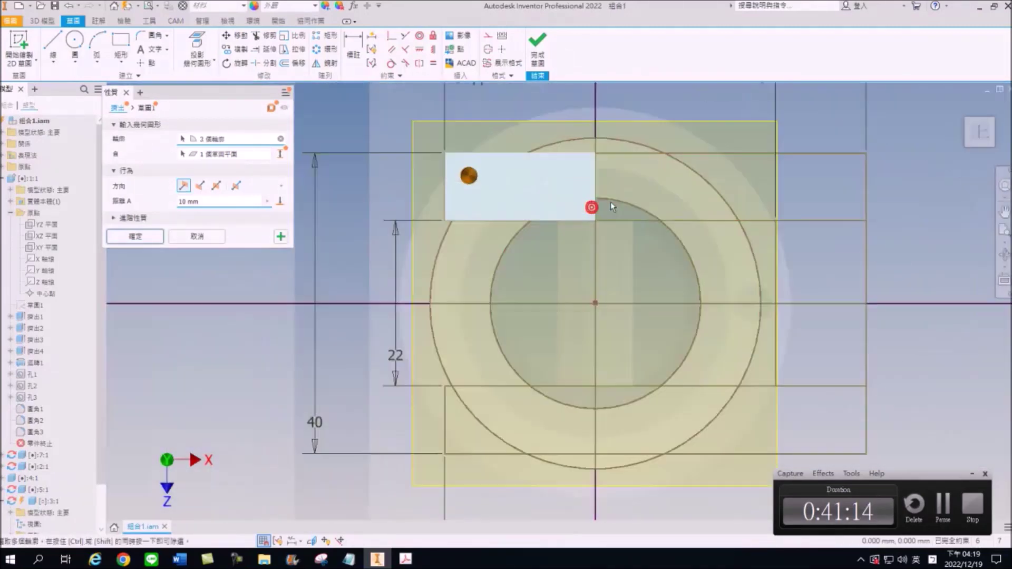
scroll(610, 202, "down", 2)
- Add the top, right, bottom and under-circle regions to the extrusion profile
left_click(636, 192)
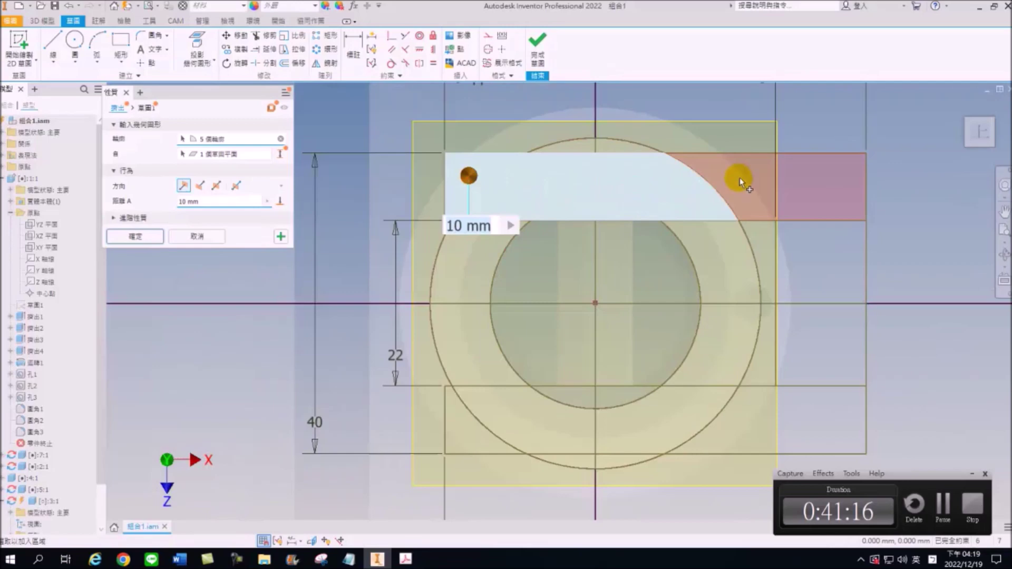
left_click(739, 179)
left_click(801, 328)
left_click(817, 264)
left_click(805, 419)
left_click(696, 413)
left_click(569, 414)
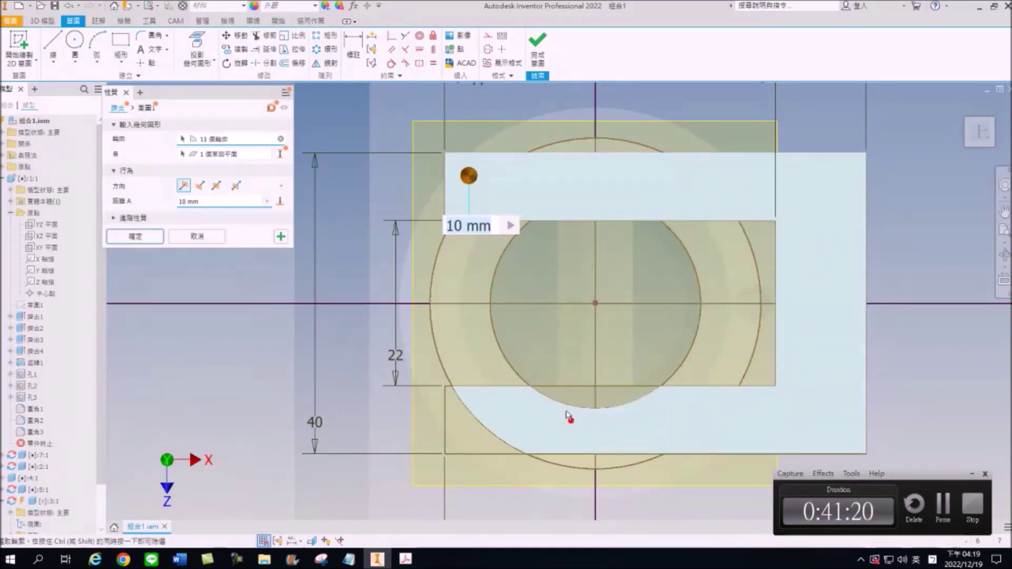
left_click(567, 402)
left_click(606, 397)
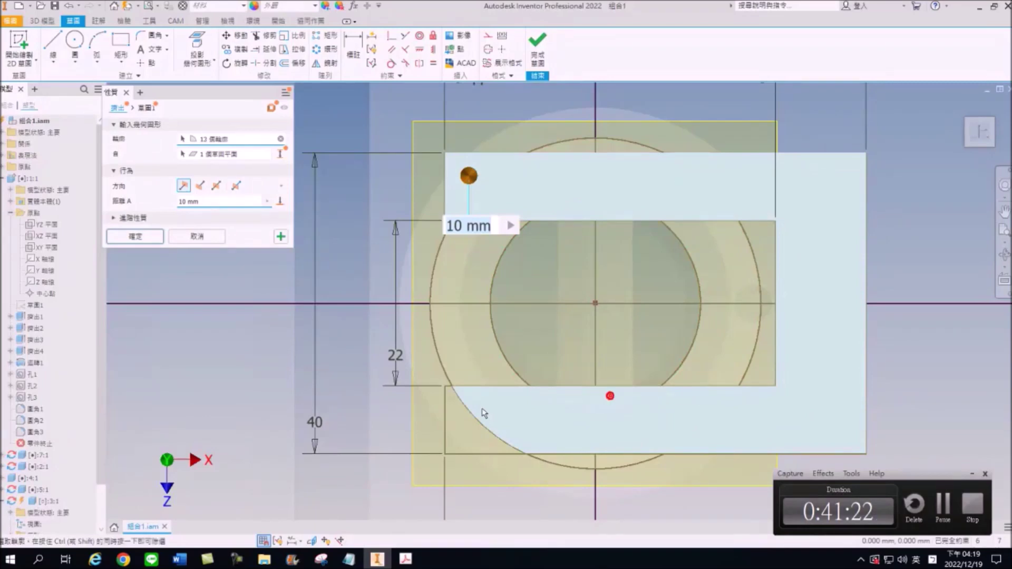
left_click(471, 422)
- Set the extrusion distance to 44 mm and confirm it
scroll(419, 165, "down", 3)
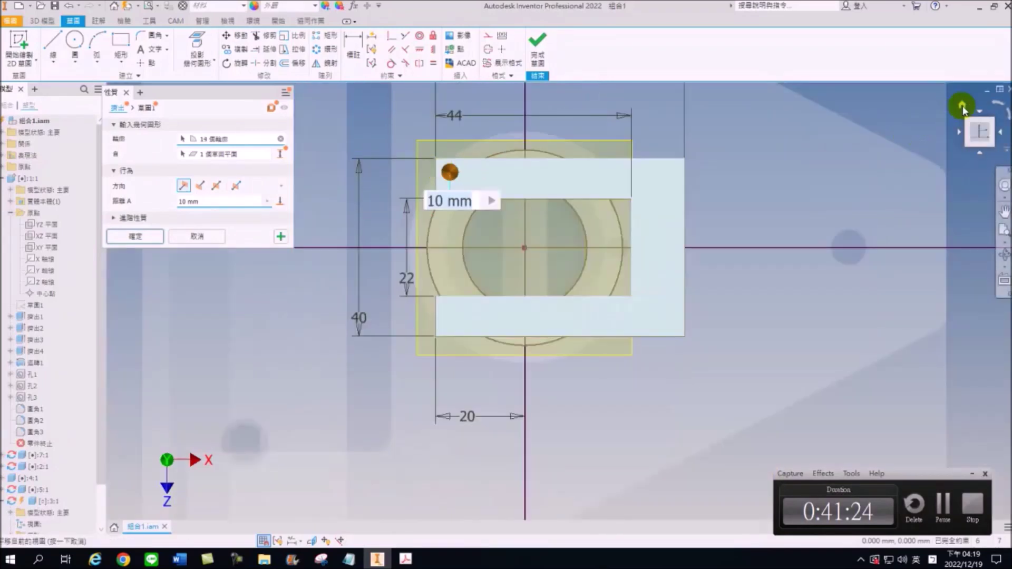
left_click(962, 106)
double_click(207, 201)
type("44")
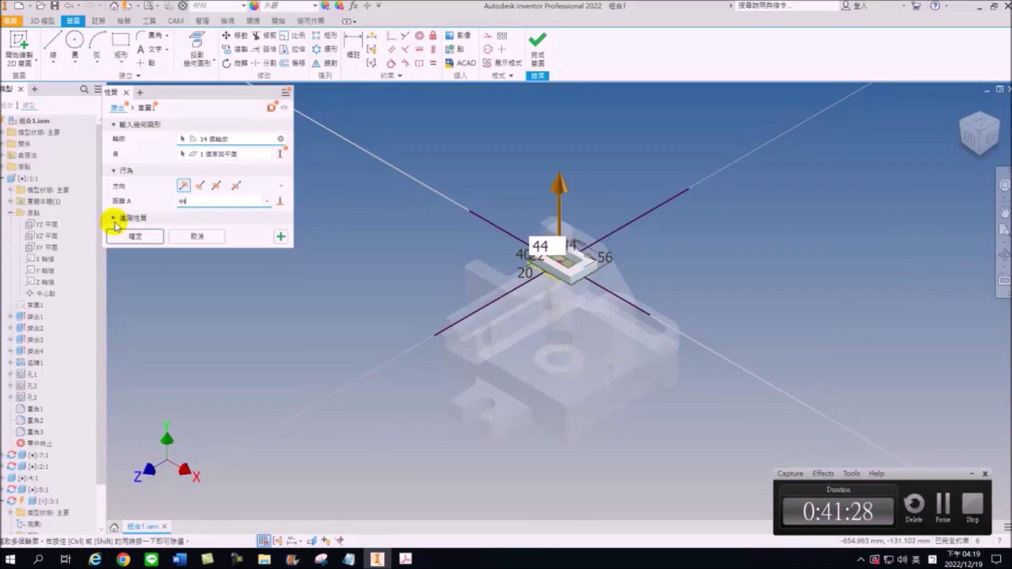
left_click(138, 236)
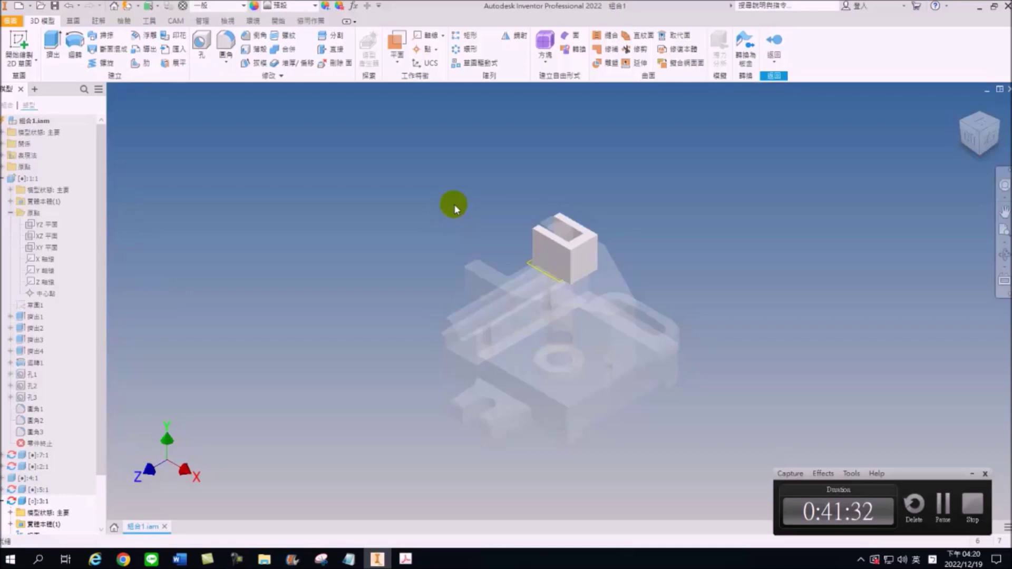
- Finish the part edit and save the assembly with its changed part
left_click(775, 45)
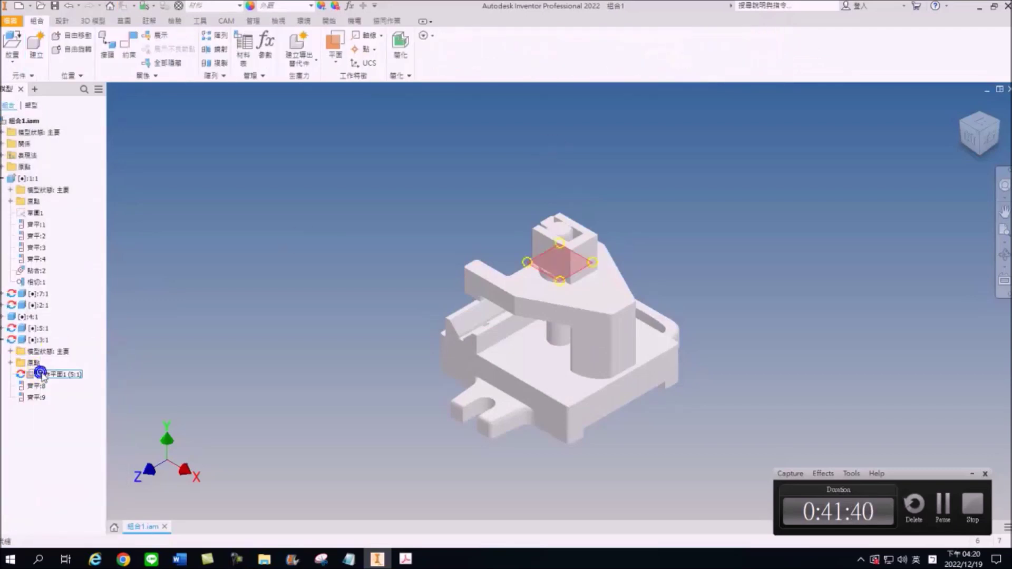
key("ctrl+s")
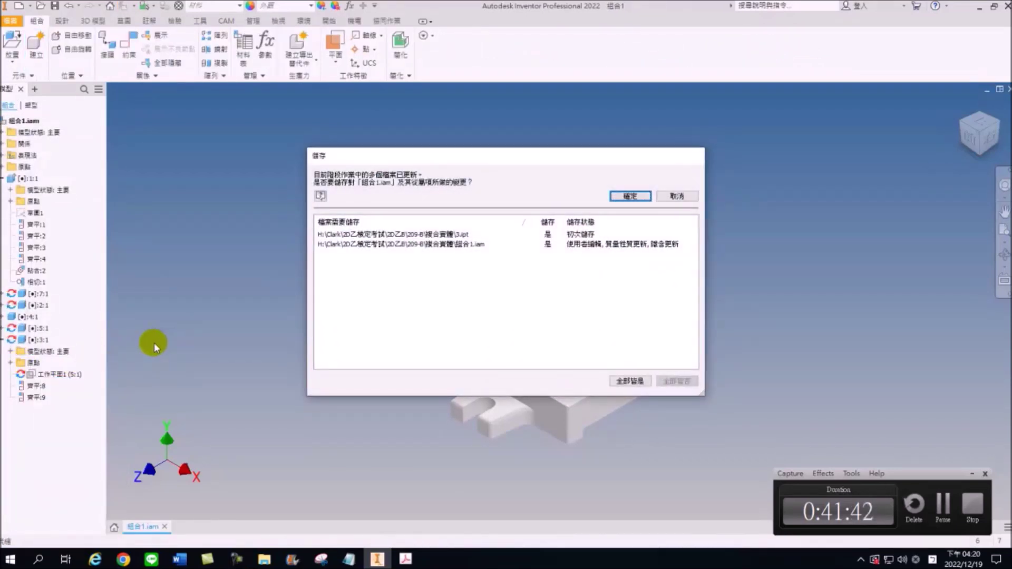
key("Return")
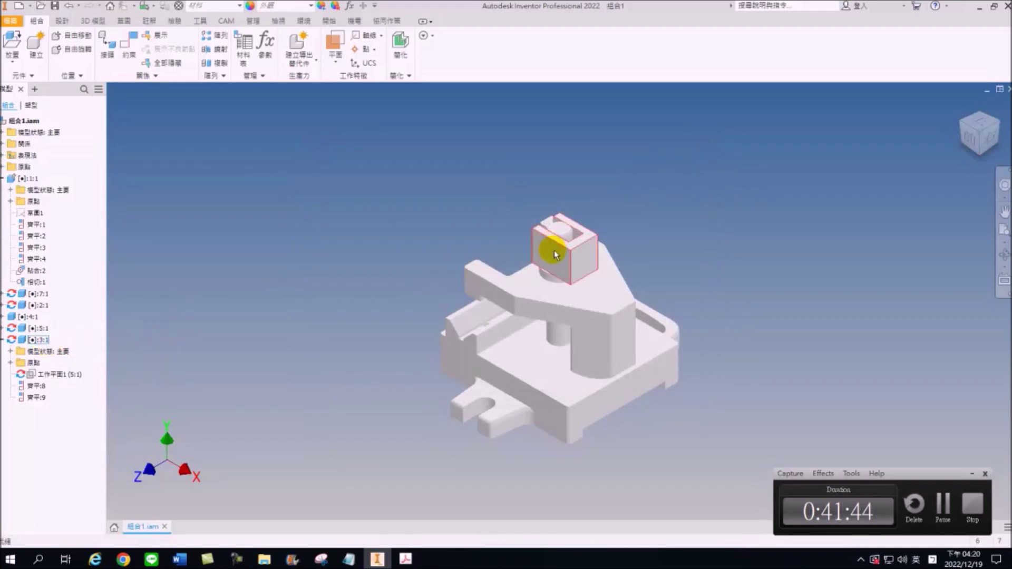
- Open part 3 in its own window and view it from the front
right_click(551, 248)
left_click(554, 140)
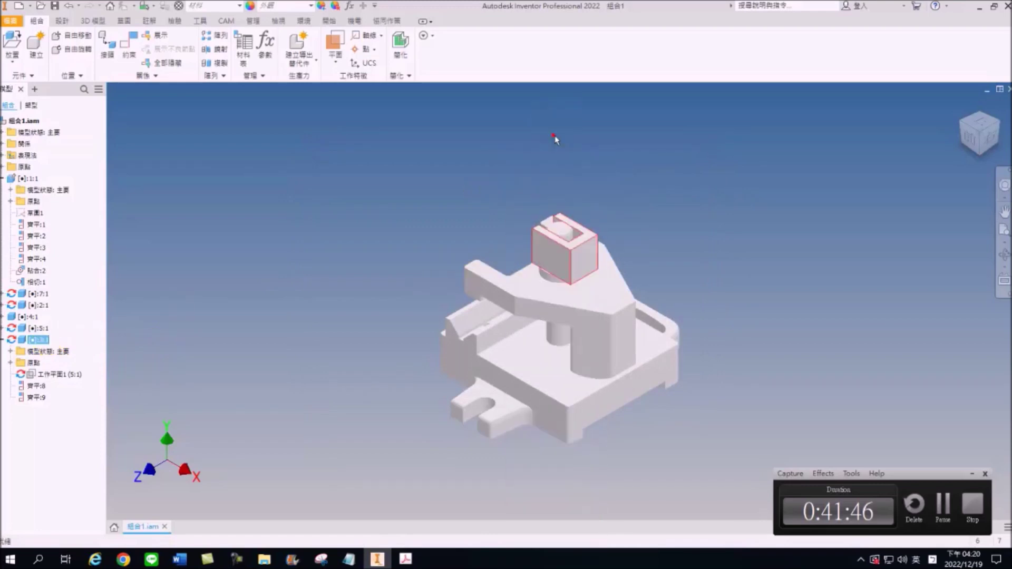
left_click(973, 143)
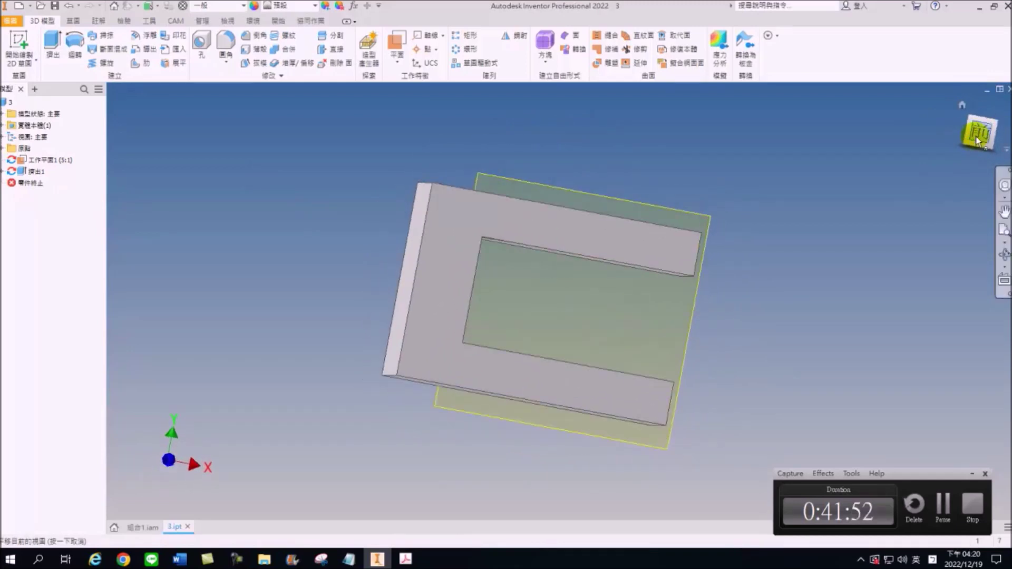
left_click_drag(979, 136, 949, 166)
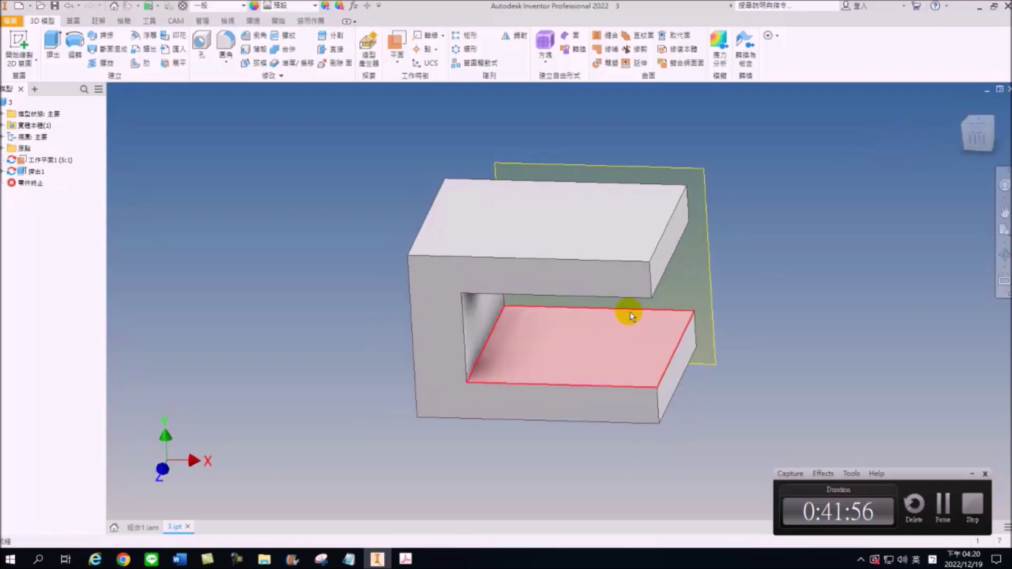
left_click(166, 516)
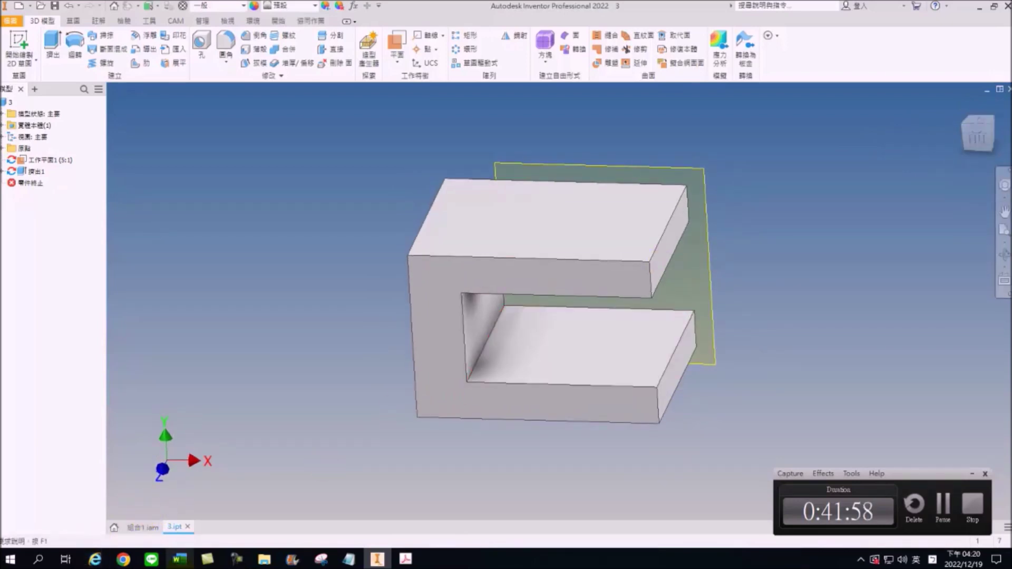
left_click(141, 526)
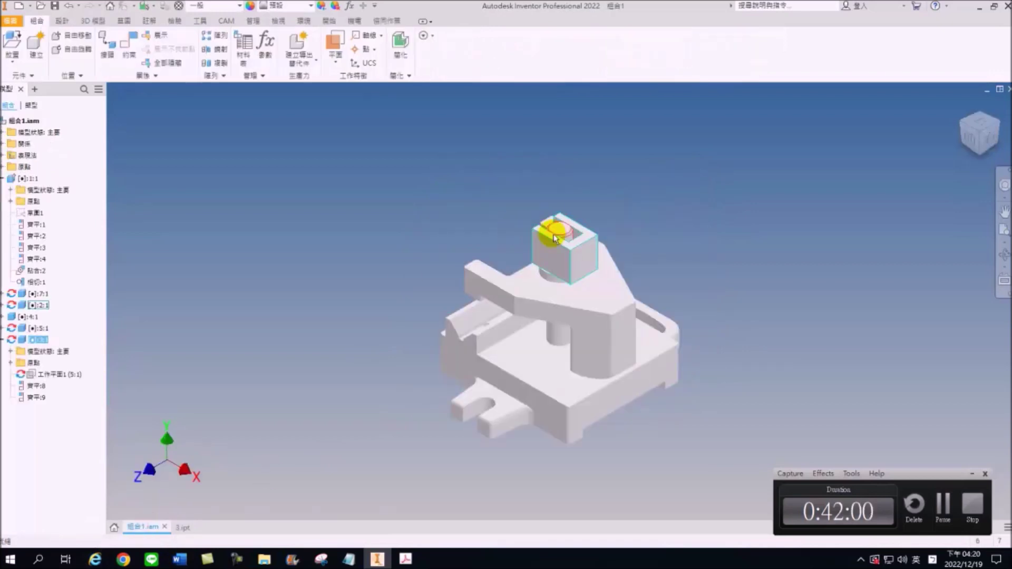
left_click(11, 363)
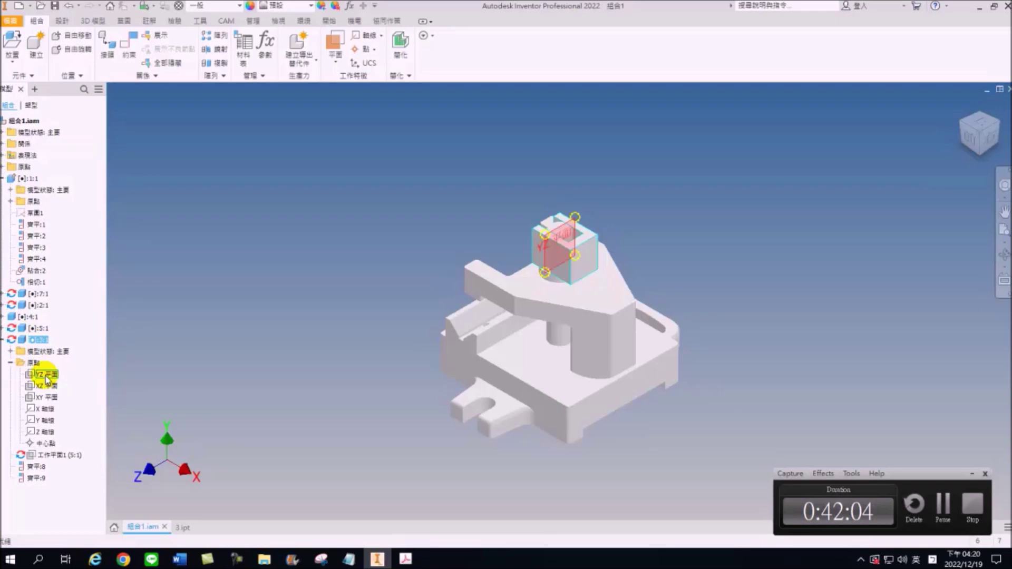
left_click(45, 375)
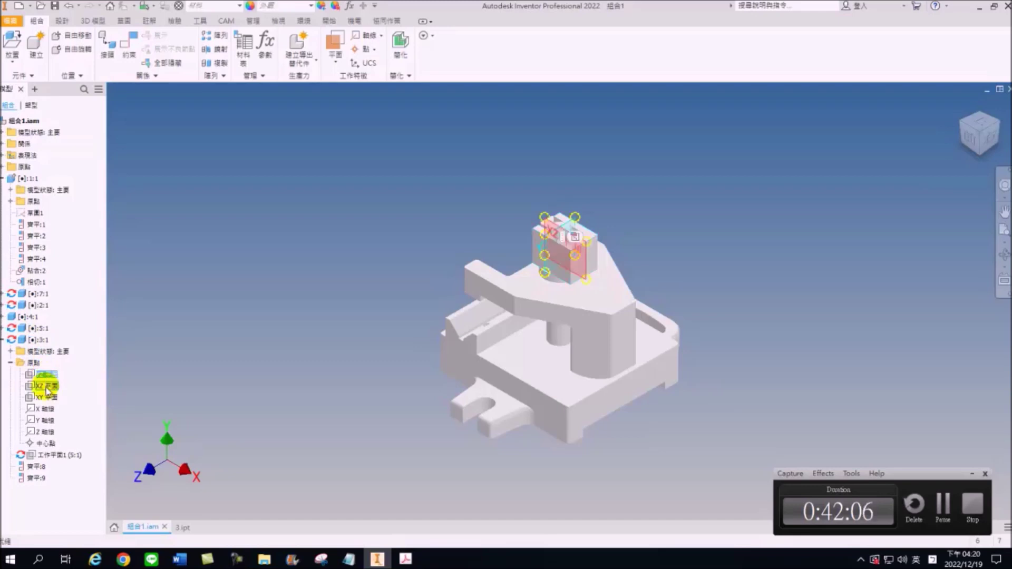
left_click(46, 397)
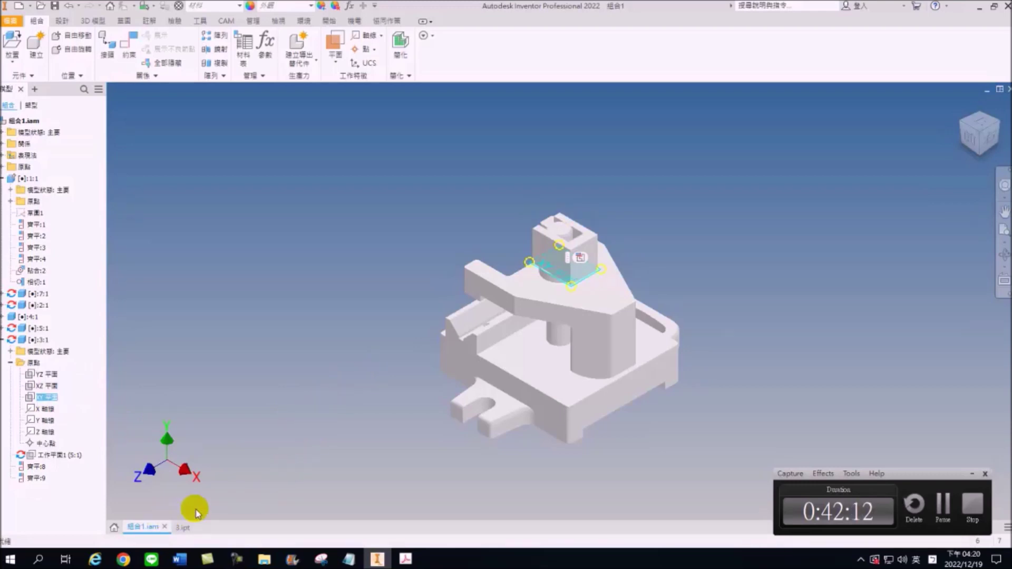
left_click(184, 529)
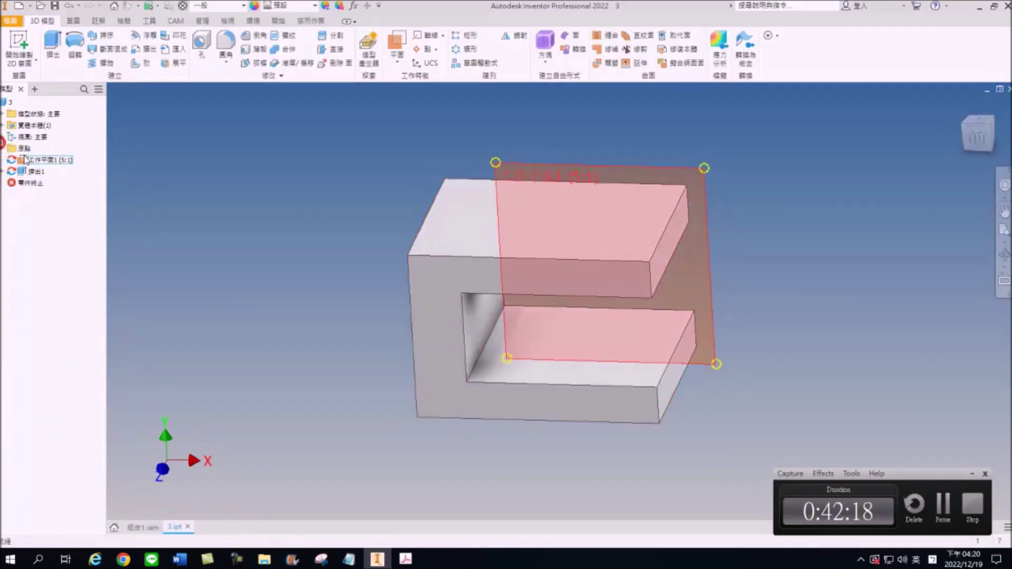
left_click(3, 148)
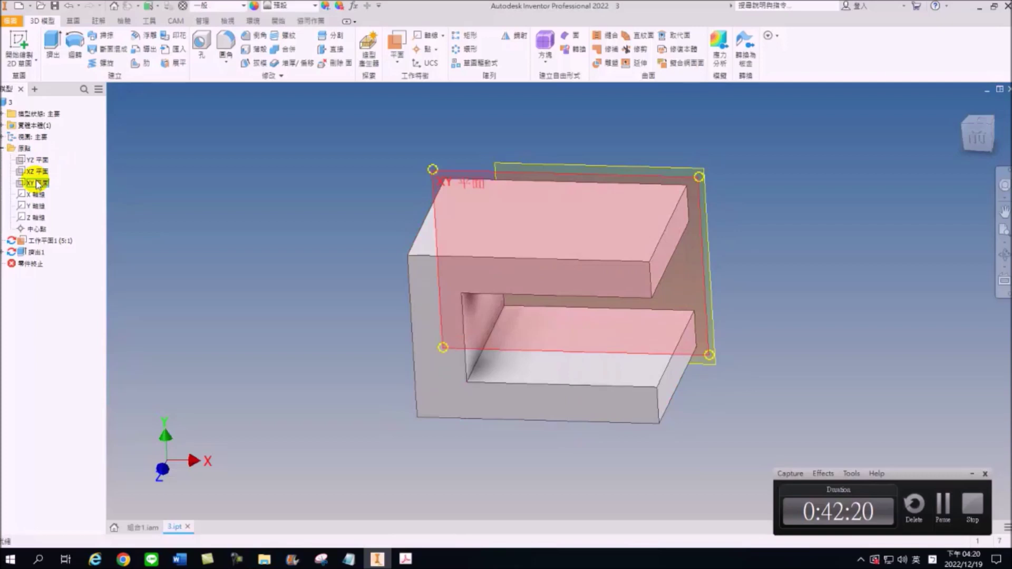
- Make the part's YZ, XZ and XY origin planes visible
left_click(36, 184)
left_click(35, 160, "shift")
right_click(38, 160)
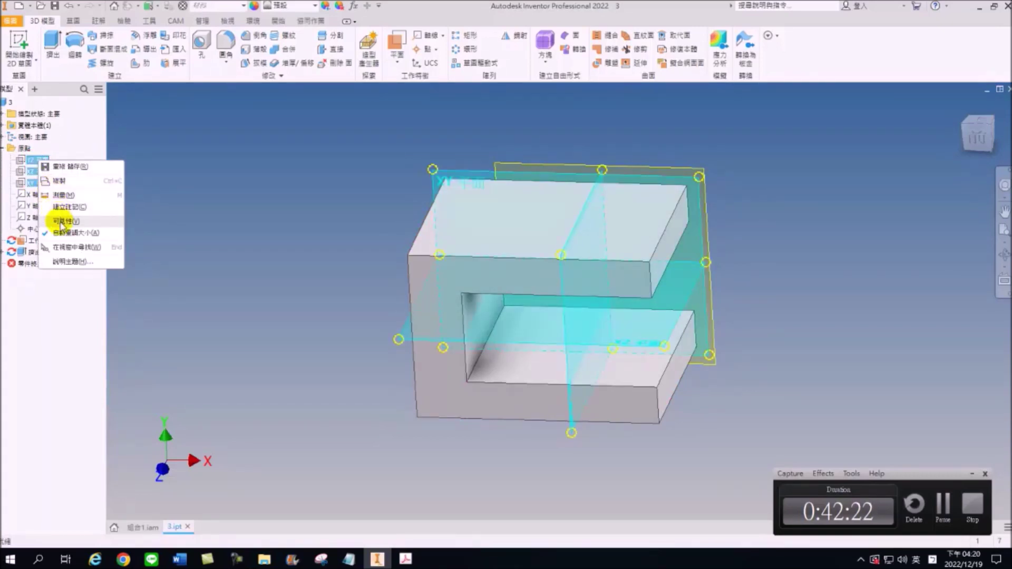
left_click(62, 222)
right_click(52, 244)
left_click(113, 219)
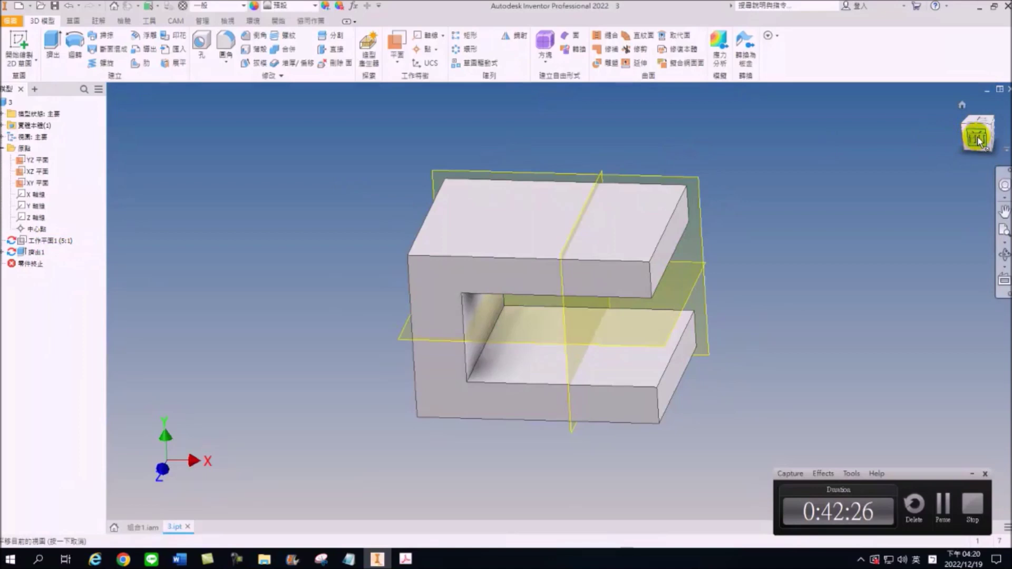
- Orbit to a face-on view and redefine it as the Front/Home standard view
middle_click_drag(549, 295, 552, 301, "shift")
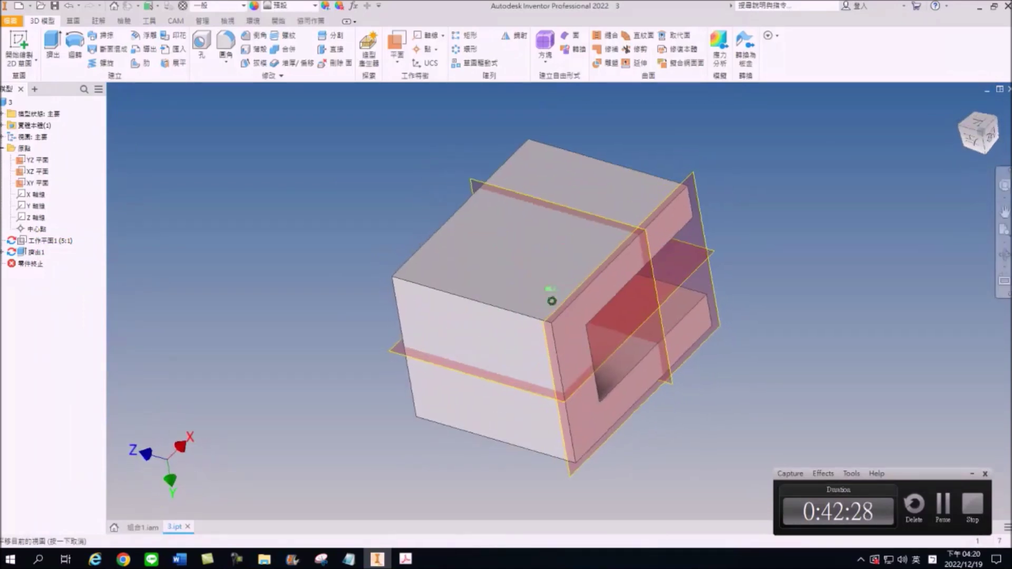
middle_click_drag(551, 301, 551, 301, "shift")
left_click(978, 135)
right_click(979, 131)
mouse_move(953, 207)
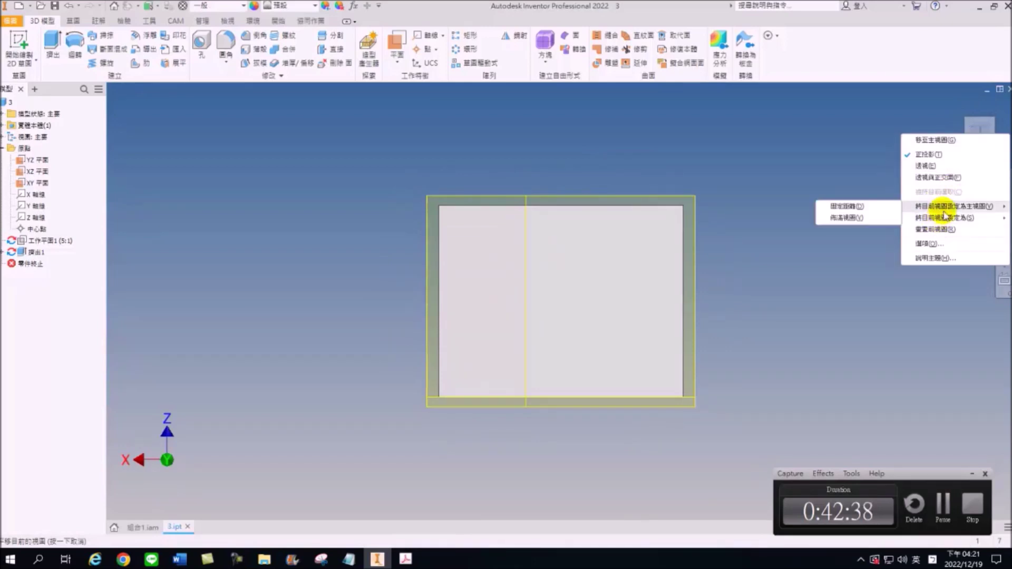
left_click(776, 339)
left_click(985, 132)
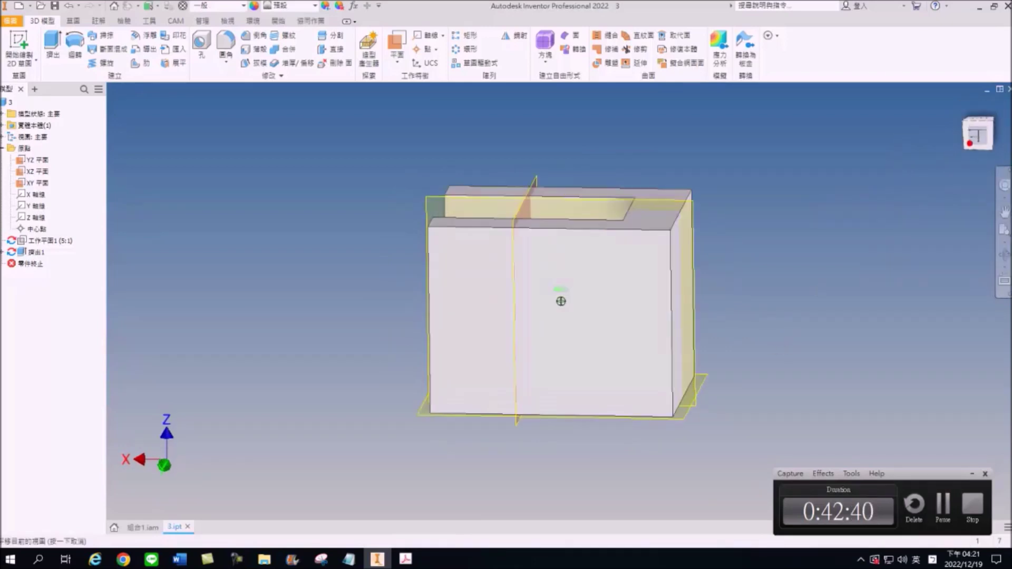
right_click(976, 133)
left_click(864, 134)
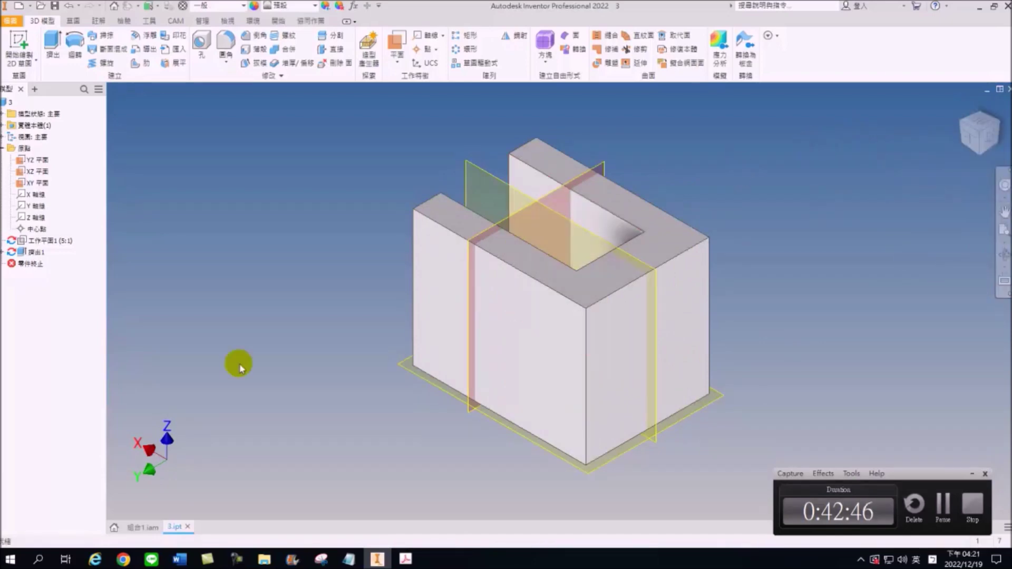
middle_click_drag(493, 248, 386, 215)
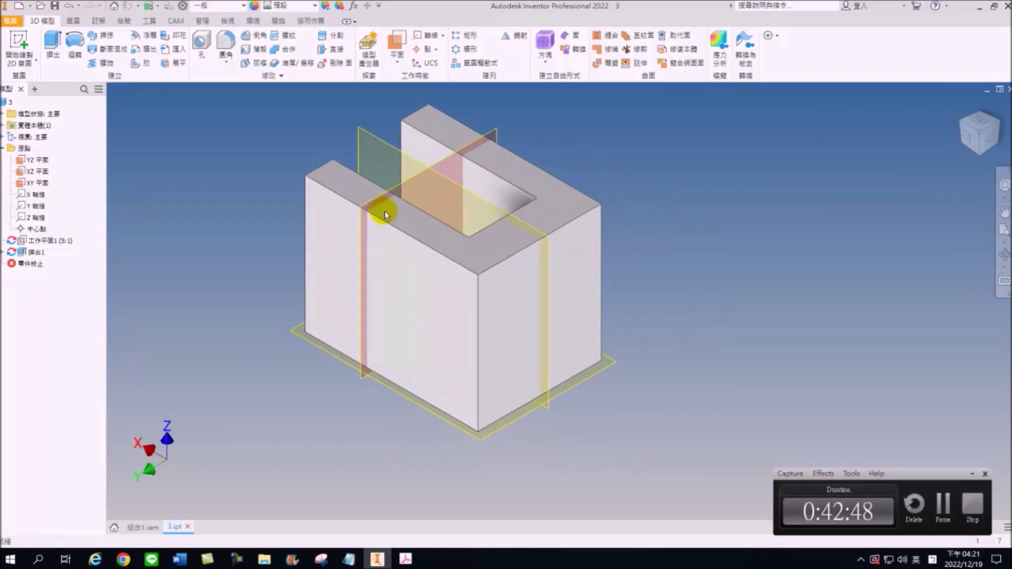
mouse_move(401, 233)
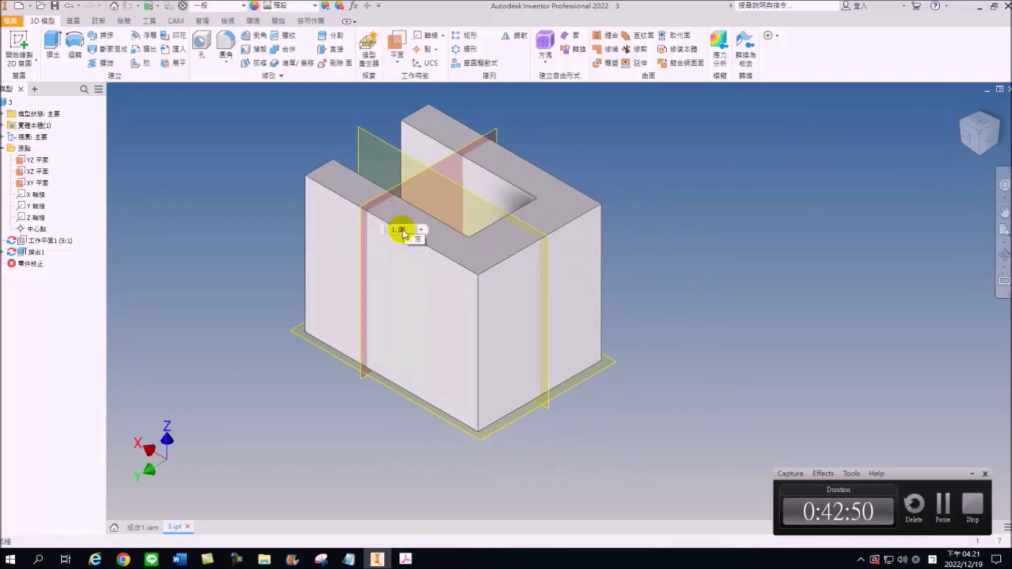
key("s")
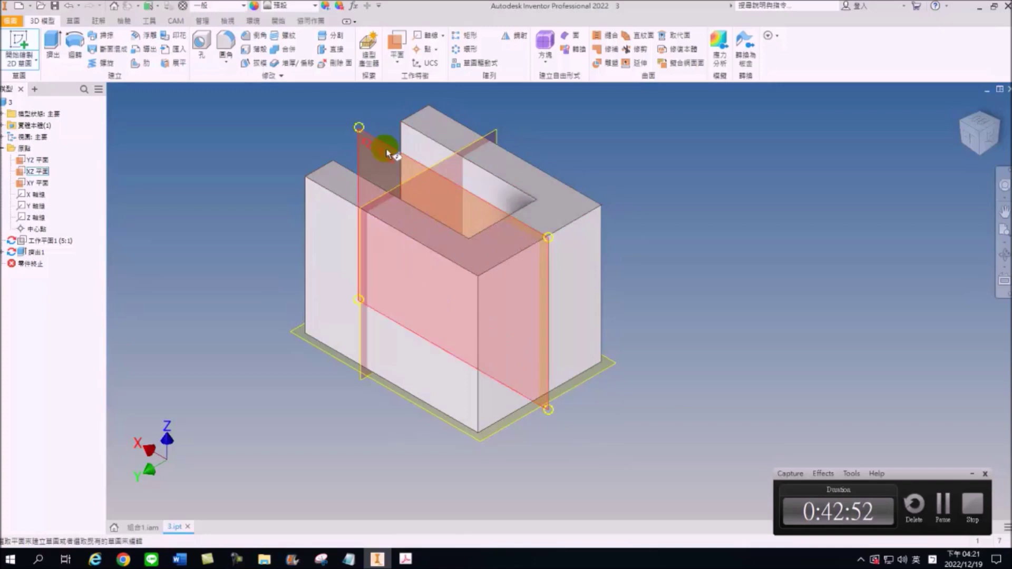
- Start a sketch on the XZ plane and project the block's outline edges into it
left_click(377, 140)
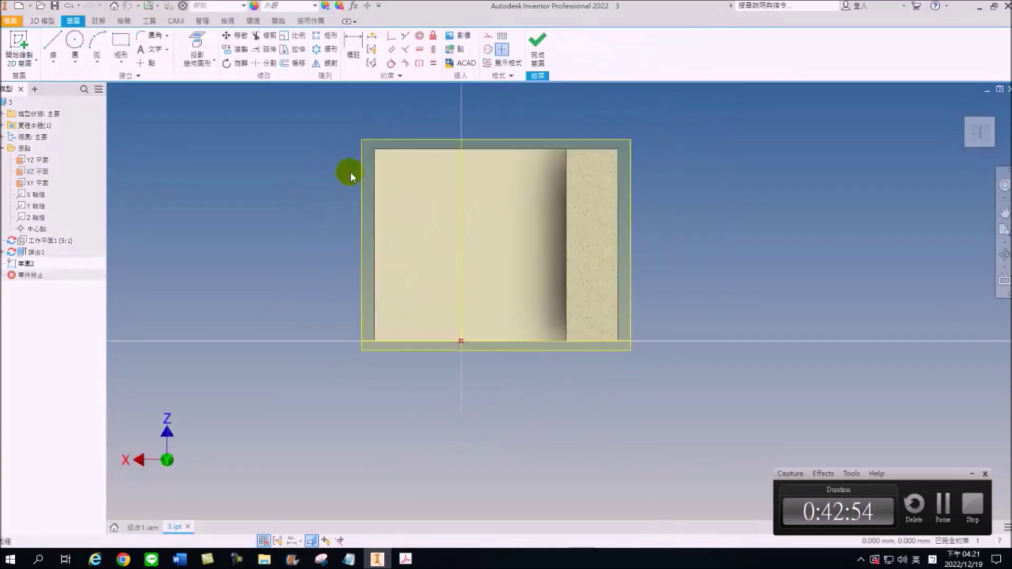
left_click(197, 50)
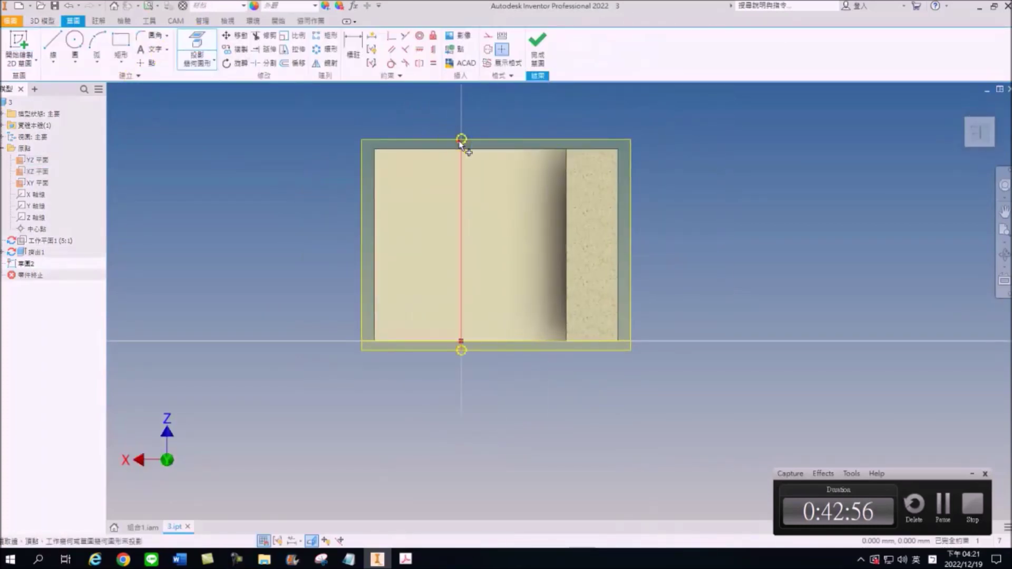
left_click(617, 258)
left_click(372, 341)
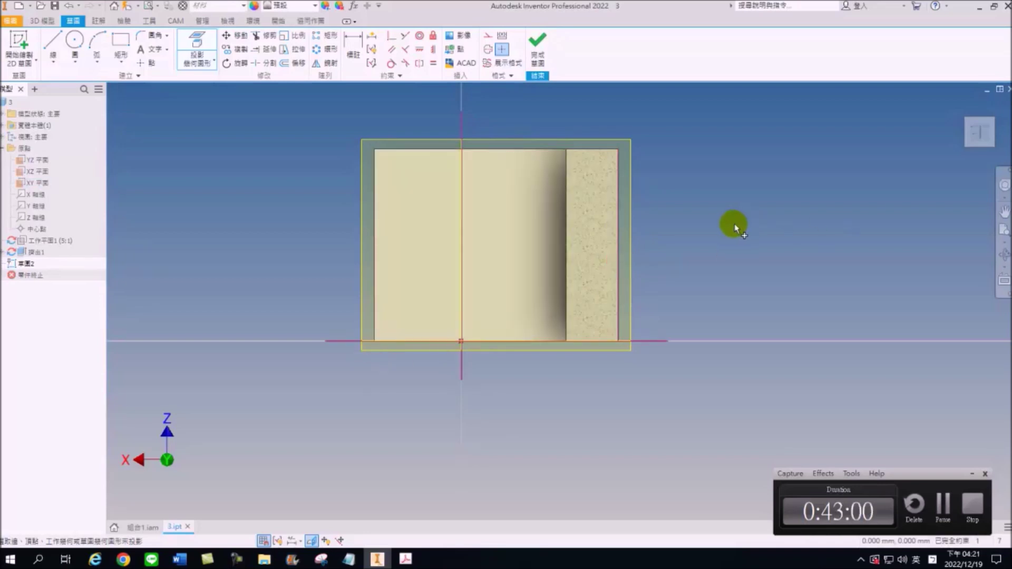
middle_click_drag(763, 233, 610, 260)
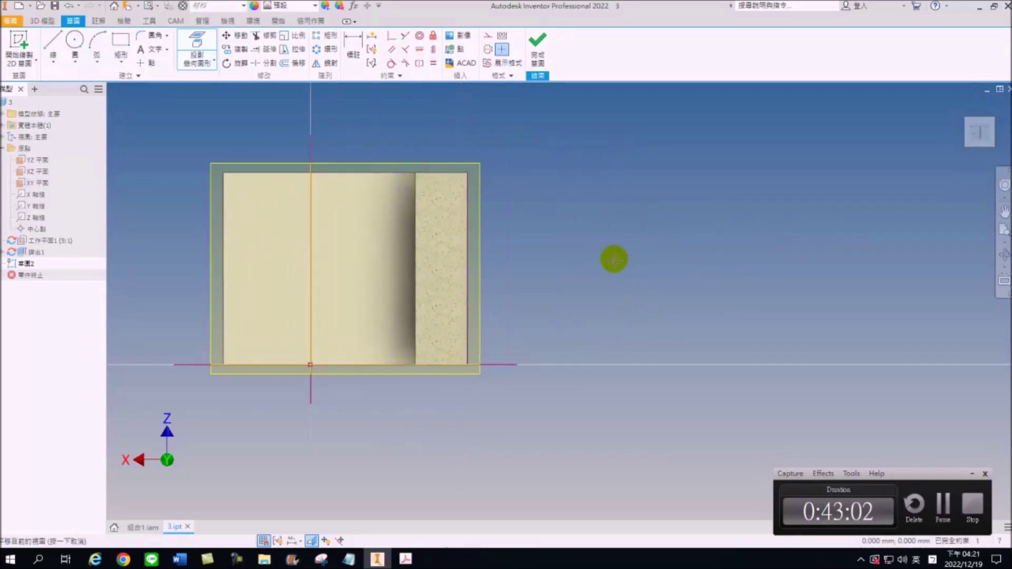
middle_click_drag(355, 222, 226, 216)
left_click(75, 40)
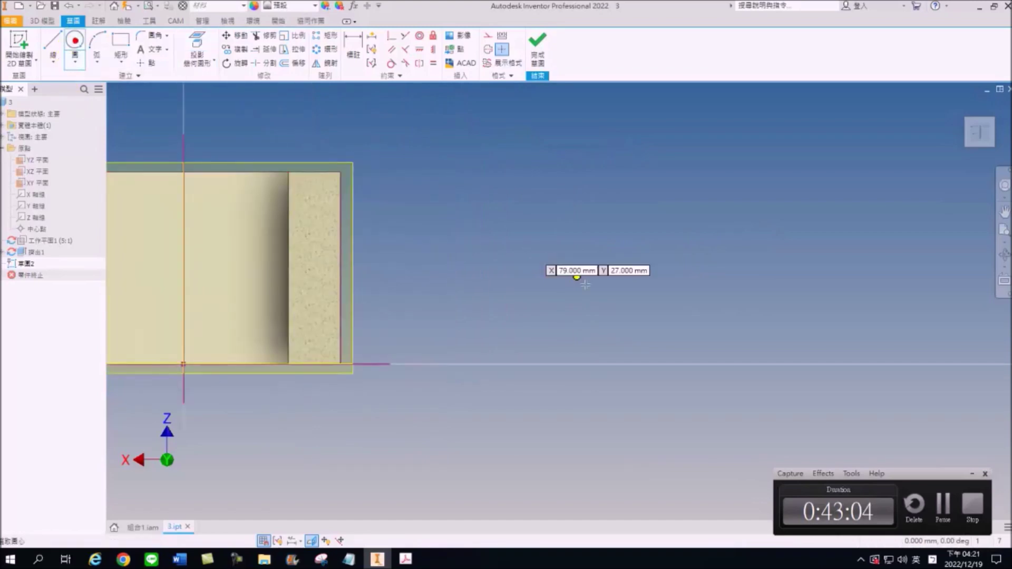
- Draw a 30 mm circle right of the part and two lines running past it
left_click(615, 285)
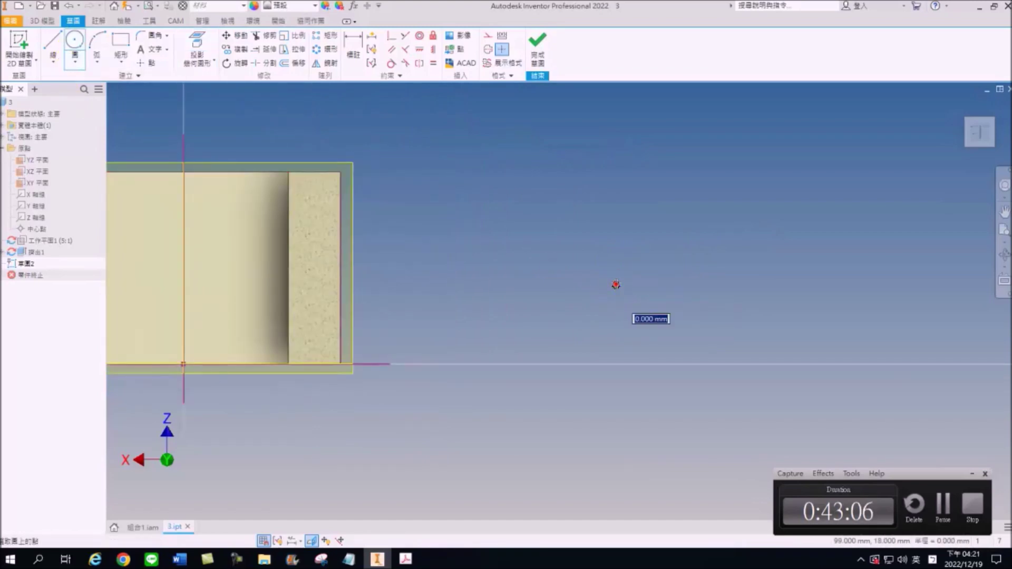
type("30")
key("Return")
left_click(52, 46)
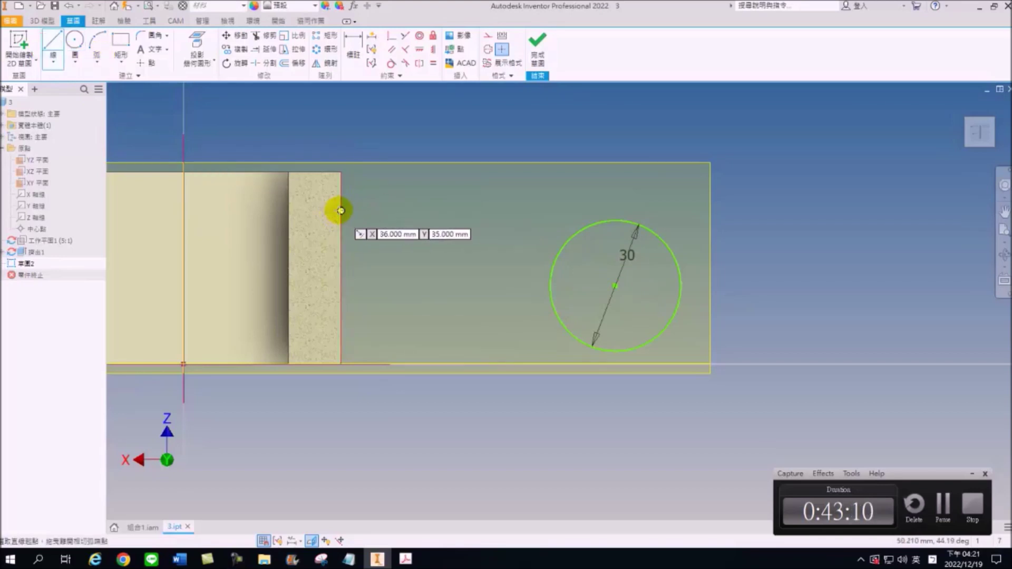
left_click(339, 211)
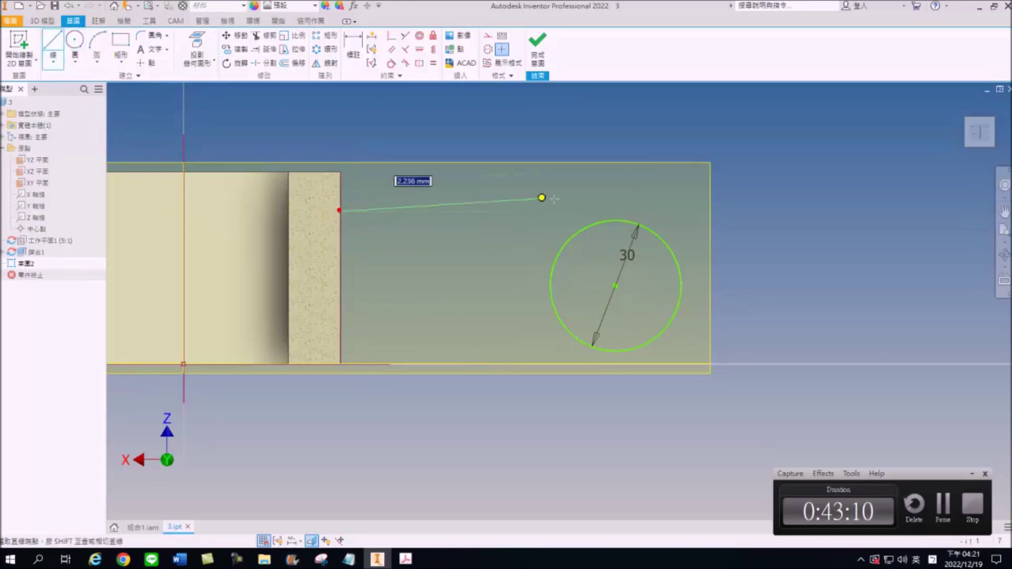
left_click(703, 219)
key("Escape")
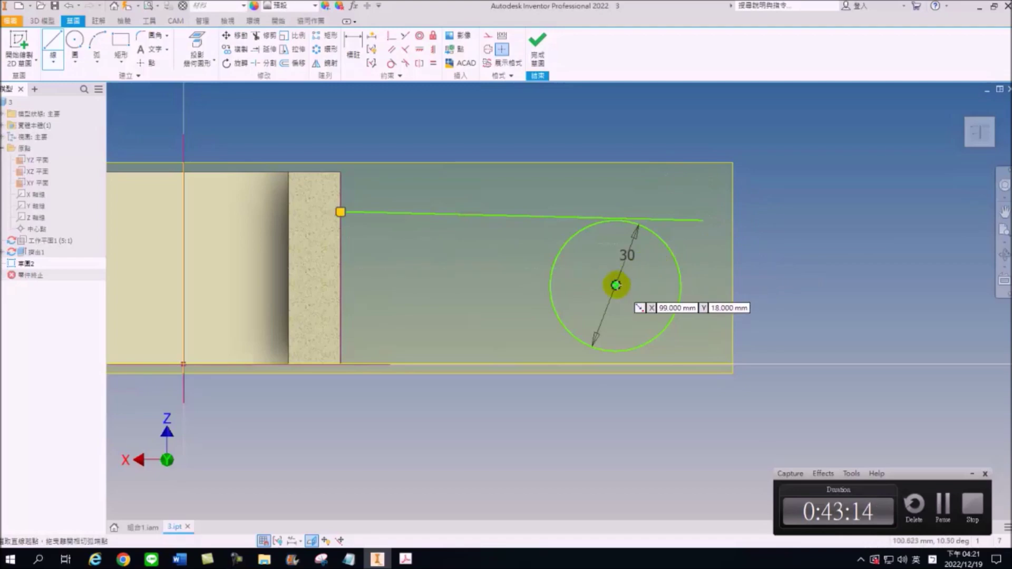
left_click(340, 281)
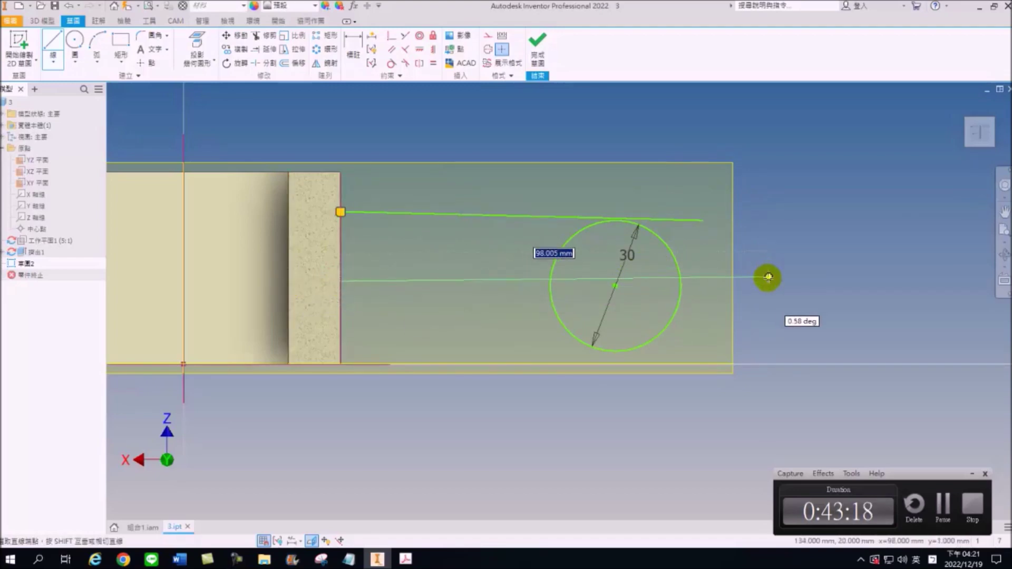
left_click(767, 281)
key("Escape")
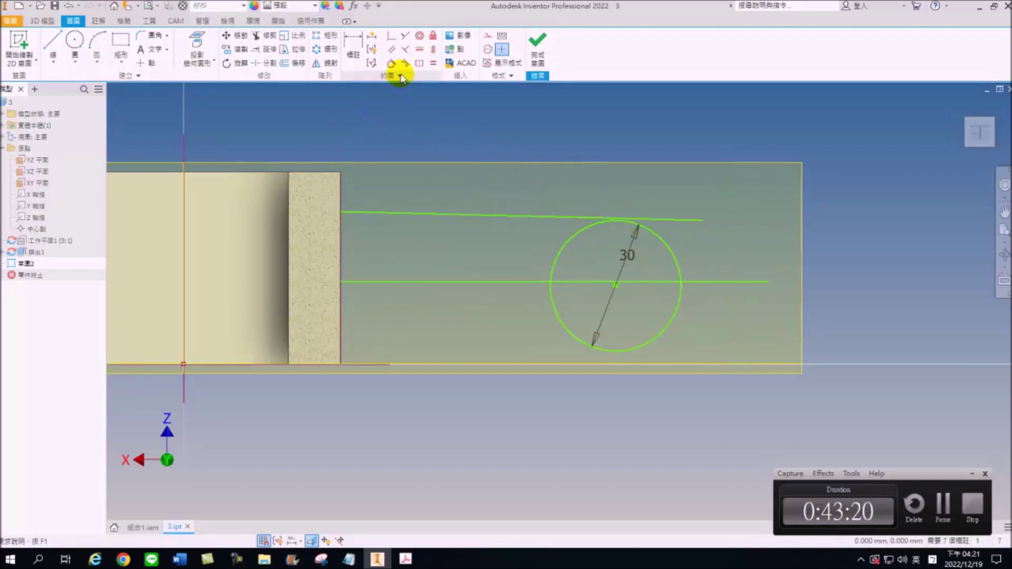
- Make the circle tangent to the sloped top line and centre it on the axis line
left_click(391, 63)
left_click(573, 218)
left_click(591, 223)
left_click(597, 283)
left_click(392, 35)
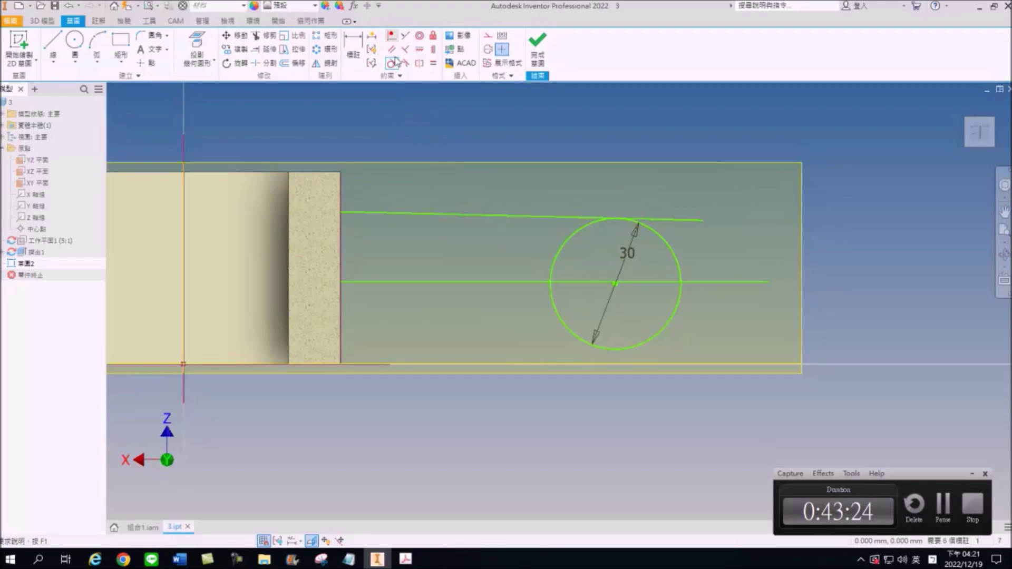
left_click(598, 282)
left_click(614, 285)
- Trim the lower and left arc portions and overhanging line ends into a rounded end
key("x")
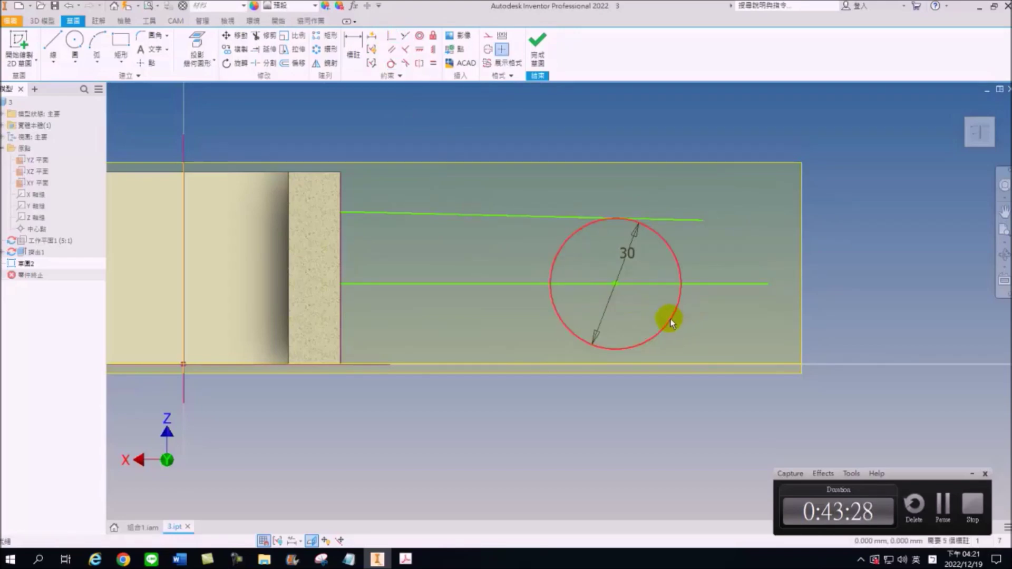
left_click(666, 322)
left_click(718, 284)
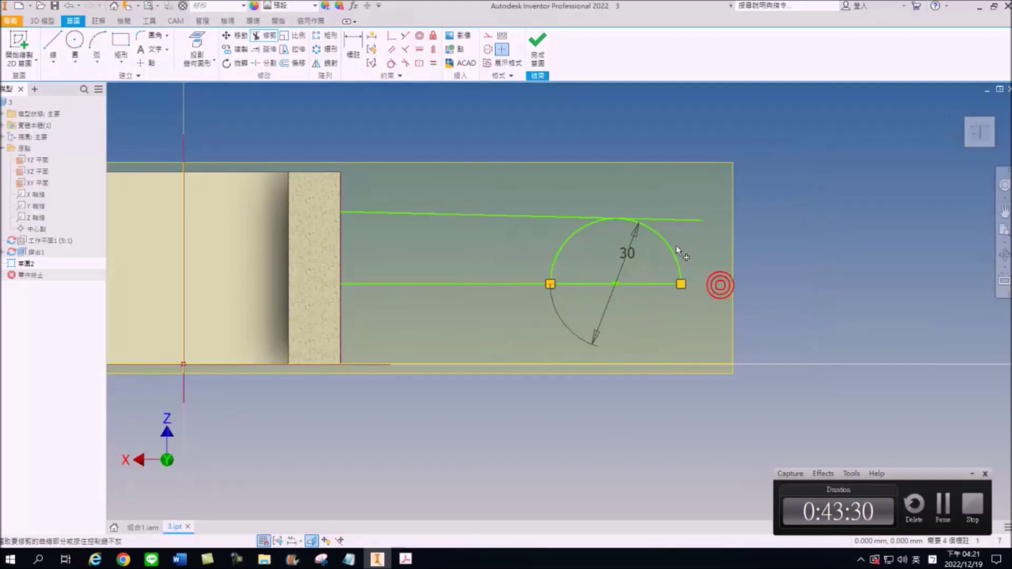
left_click(559, 251)
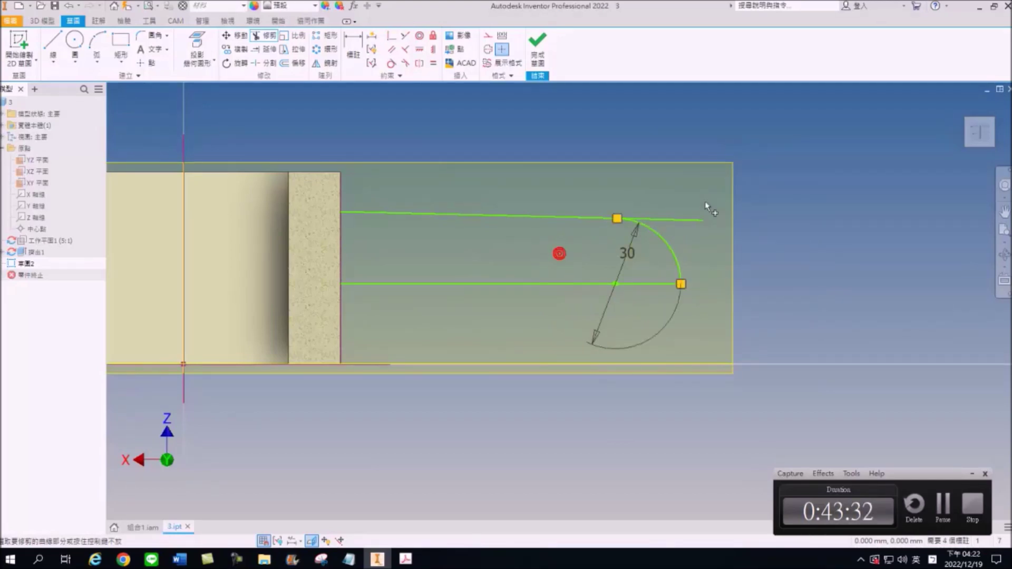
left_click(691, 221)
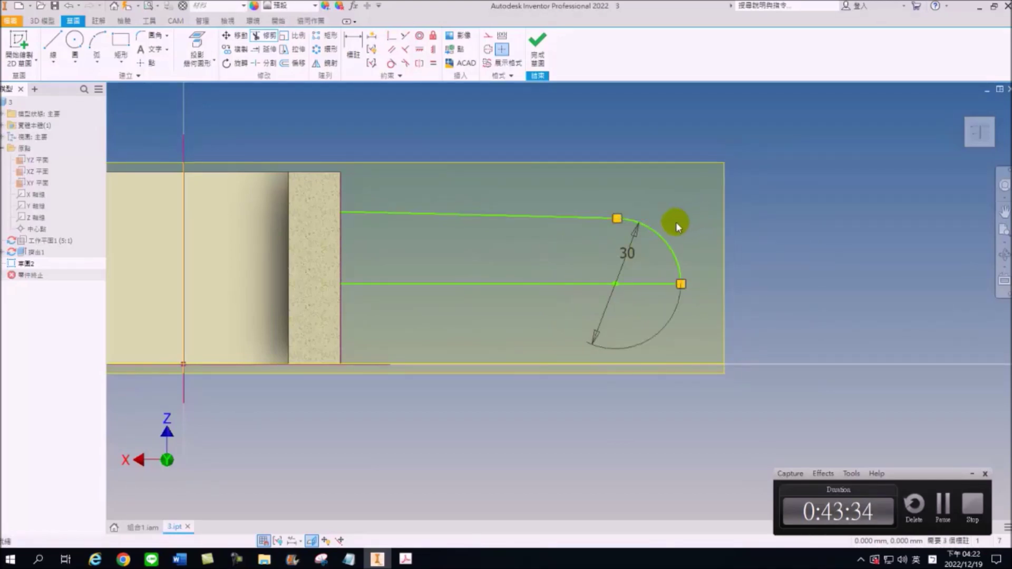
key("d")
scroll(639, 249, "up", 2)
left_click(546, 280)
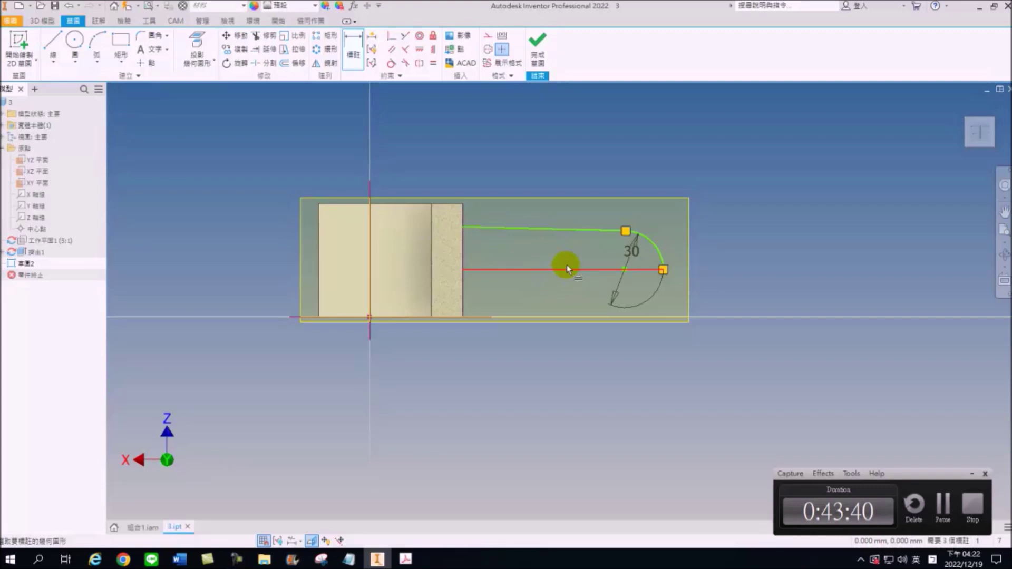
- Dimension the rod axis 20 below the block's top edge
left_click(400, 208)
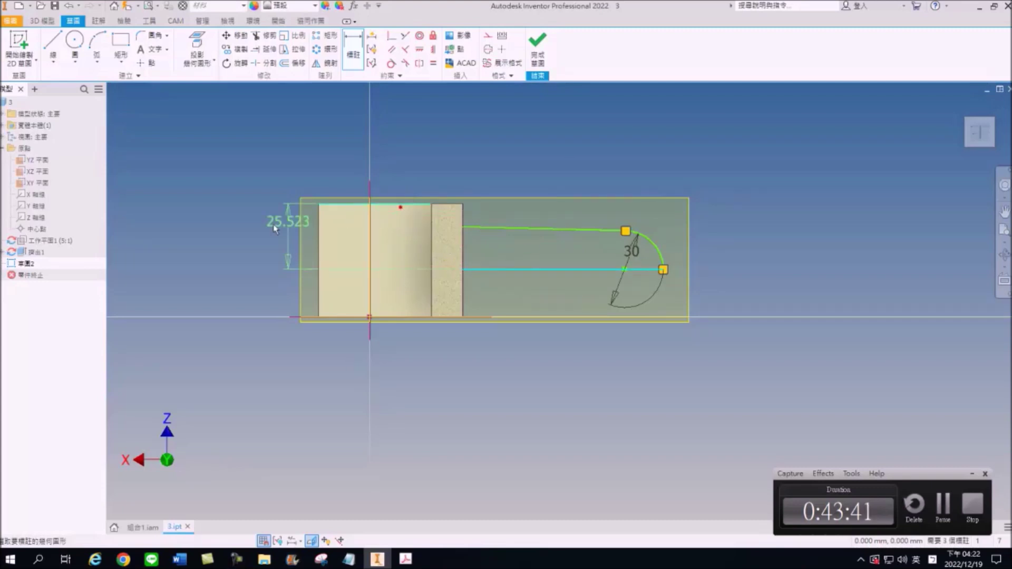
left_click(270, 225)
type("20")
key("Return")
left_click(478, 218)
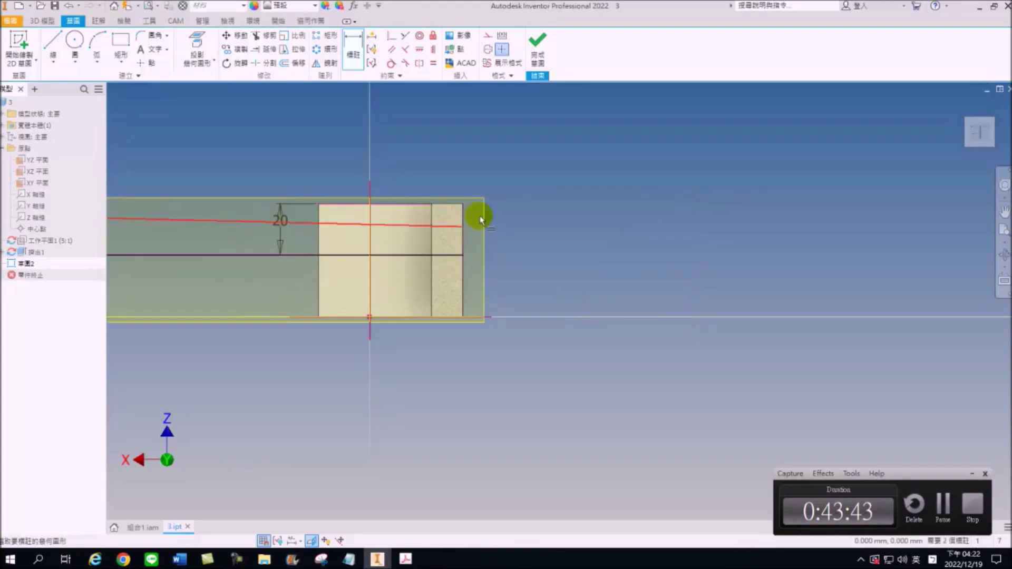
scroll(514, 245, "up", 2)
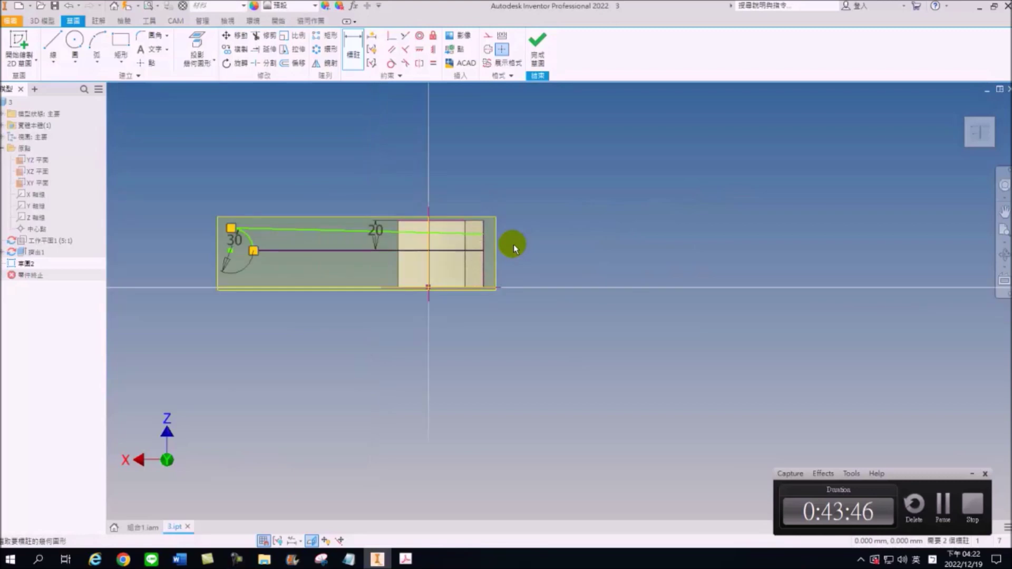
- Move the arc to the rod's far end and convert the axis line to a centerline
left_click(232, 250)
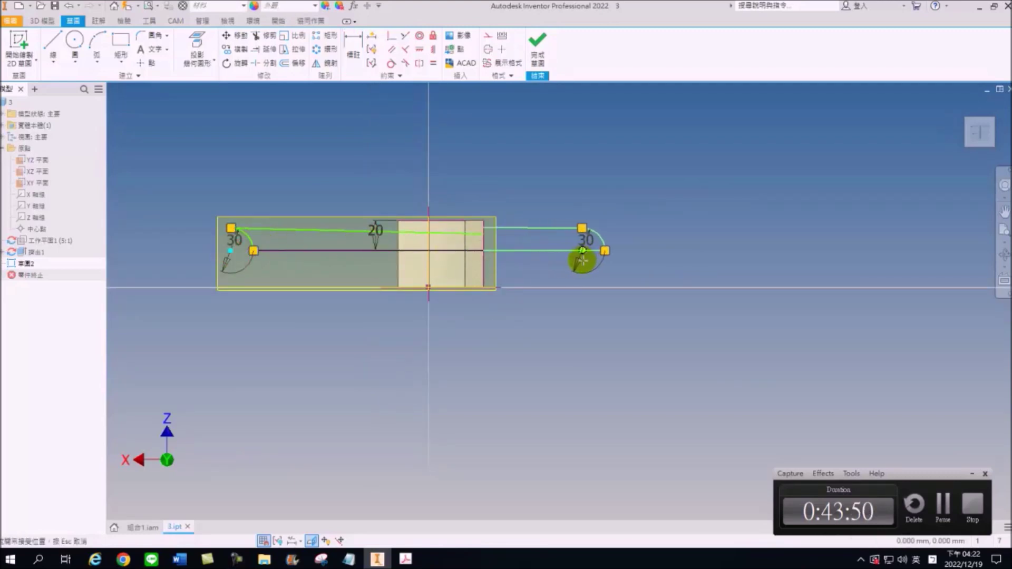
left_click(652, 259)
left_click(360, 65)
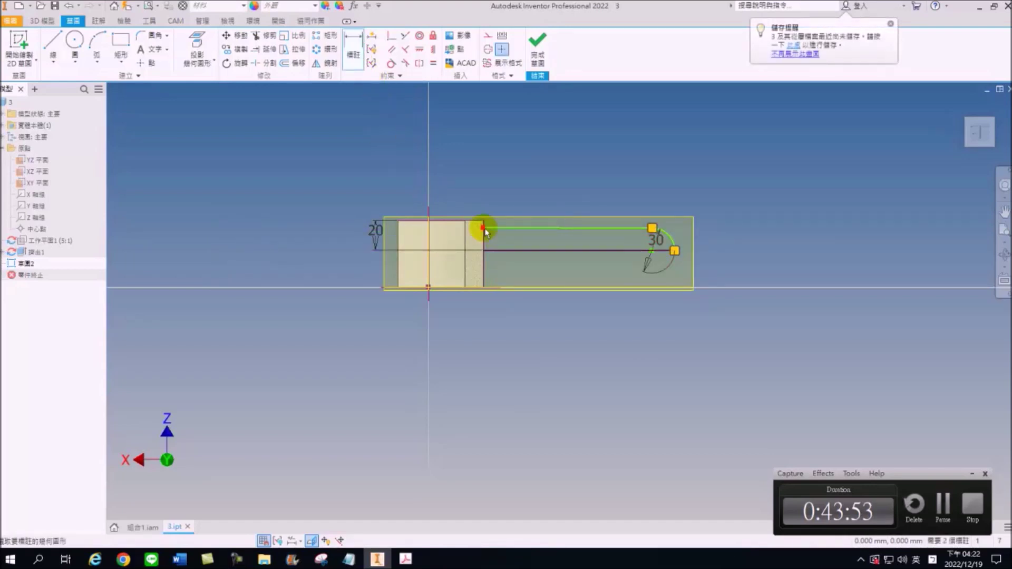
right_click(510, 252)
left_click(488, 49)
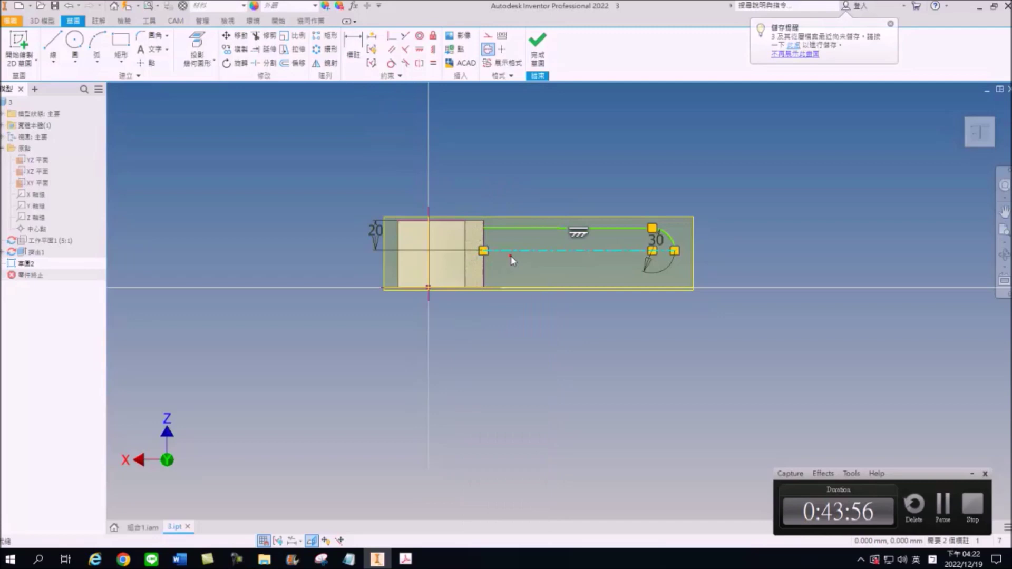
- Add a diametric dimension of Ø16 to the rod profile at the block
left_click(350, 40)
left_click(484, 226)
left_click(493, 251)
left_click(500, 265)
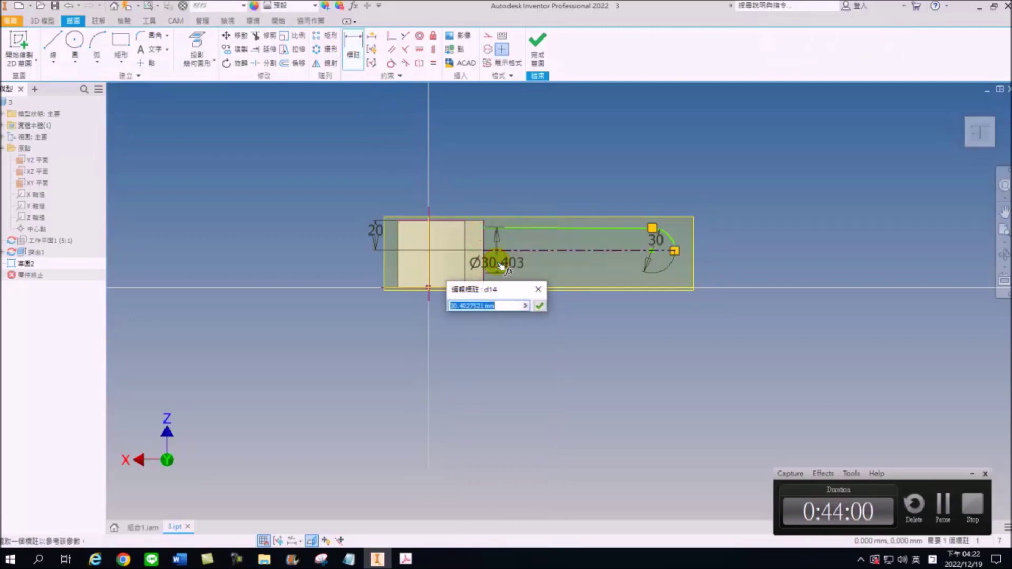
type("16")
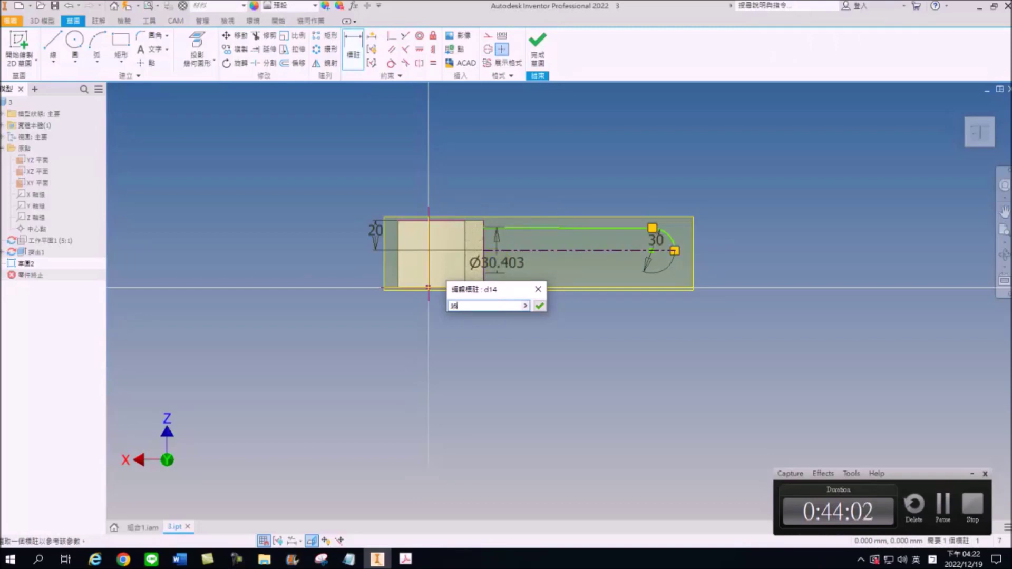
key("Return")
scroll(618, 254, "up", 3)
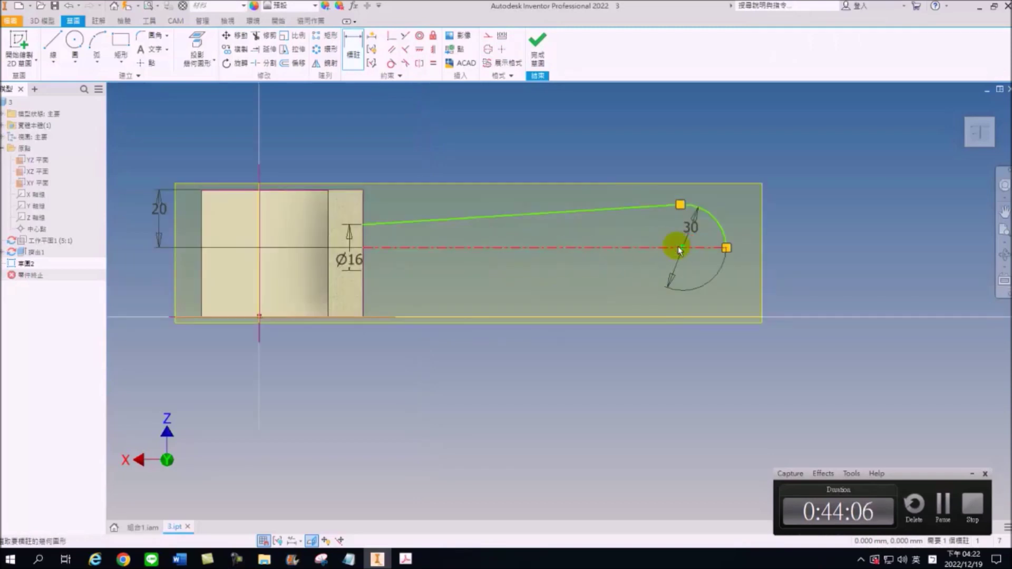
key("Escape")
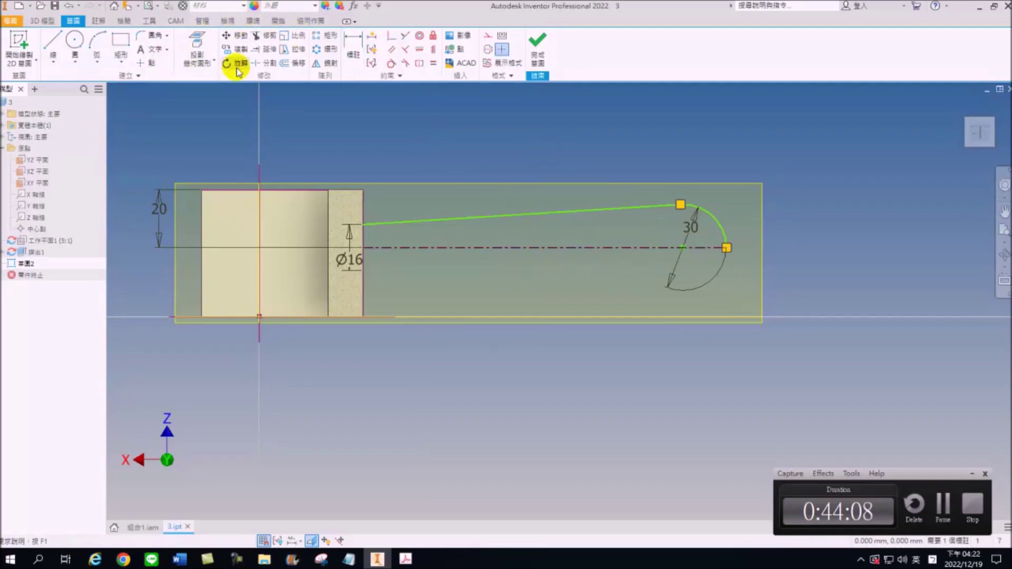
- Dimension the rod's overall length as 186
left_click(353, 45)
left_click(727, 249)
left_click(680, 239)
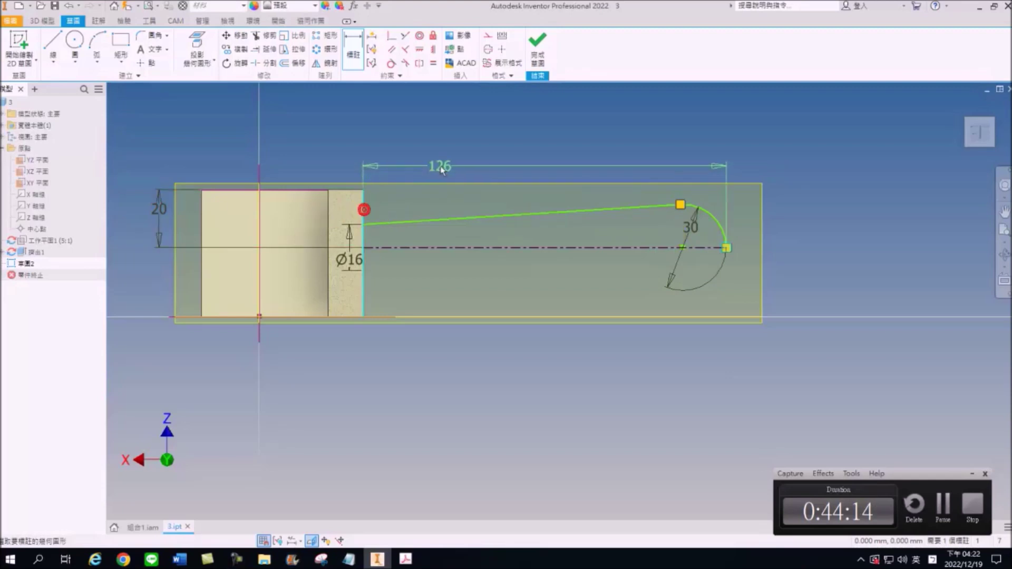
left_click(440, 165)
type("186")
key("Return")
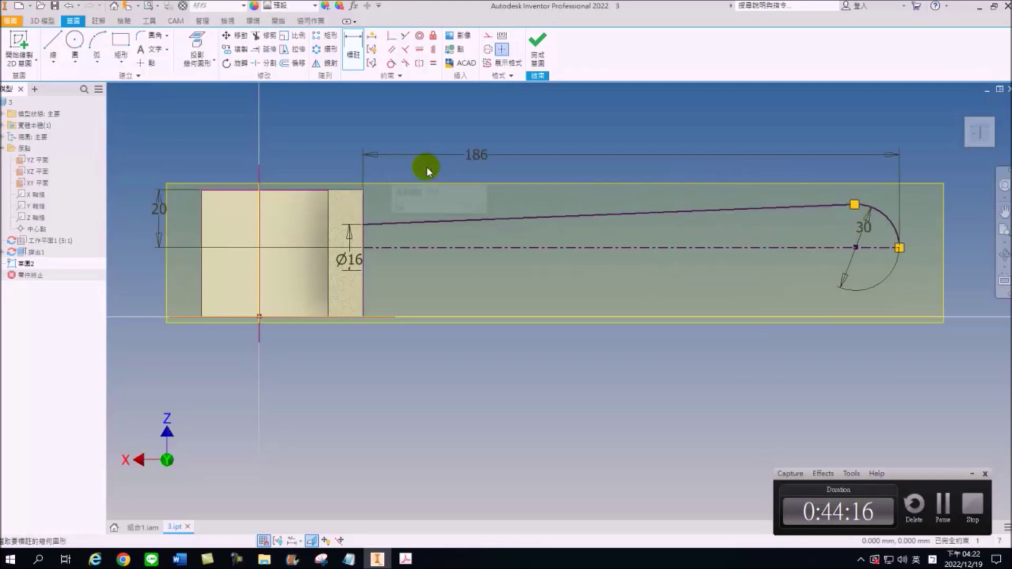
scroll(394, 200, "down", 2)
key("r")
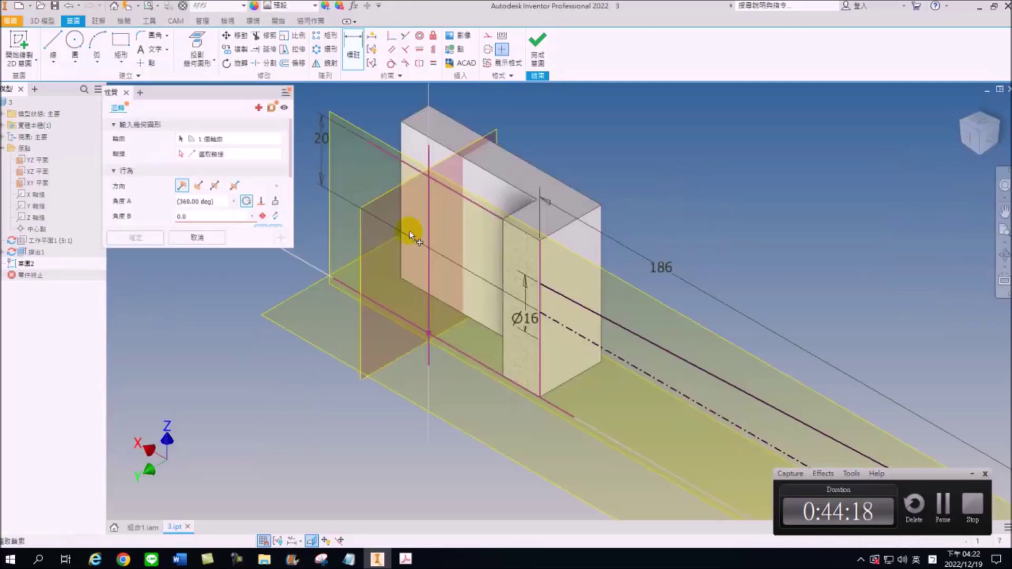
- Revolve the profile 360° into a solid rod and start a sketch on the XZ plane
left_click(147, 273)
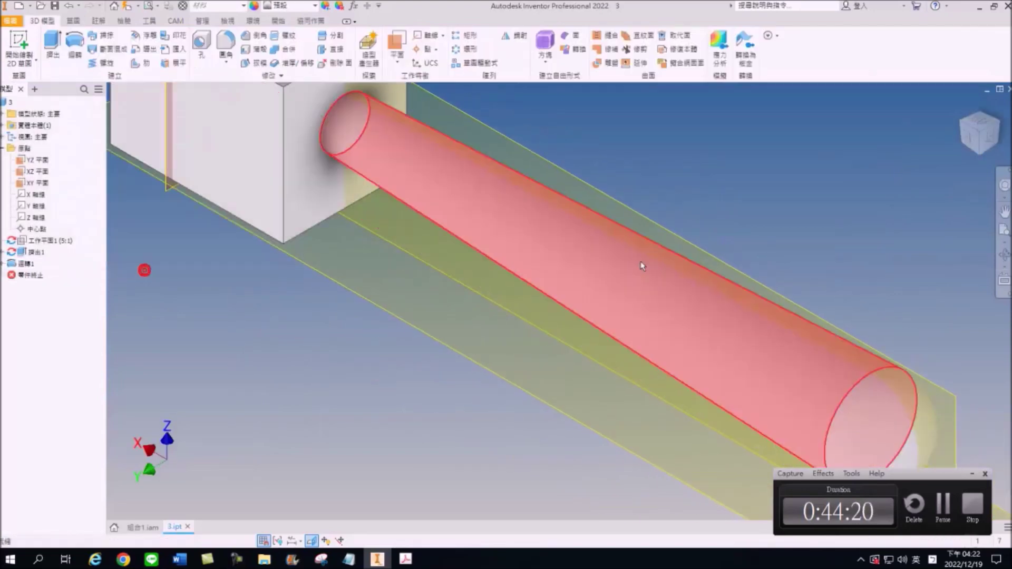
key("s")
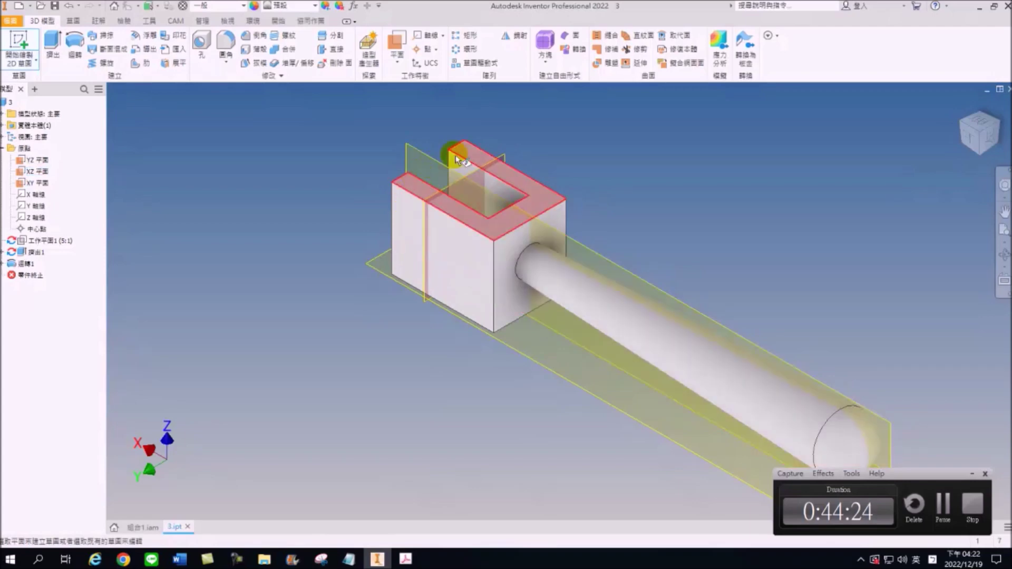
left_click(404, 227)
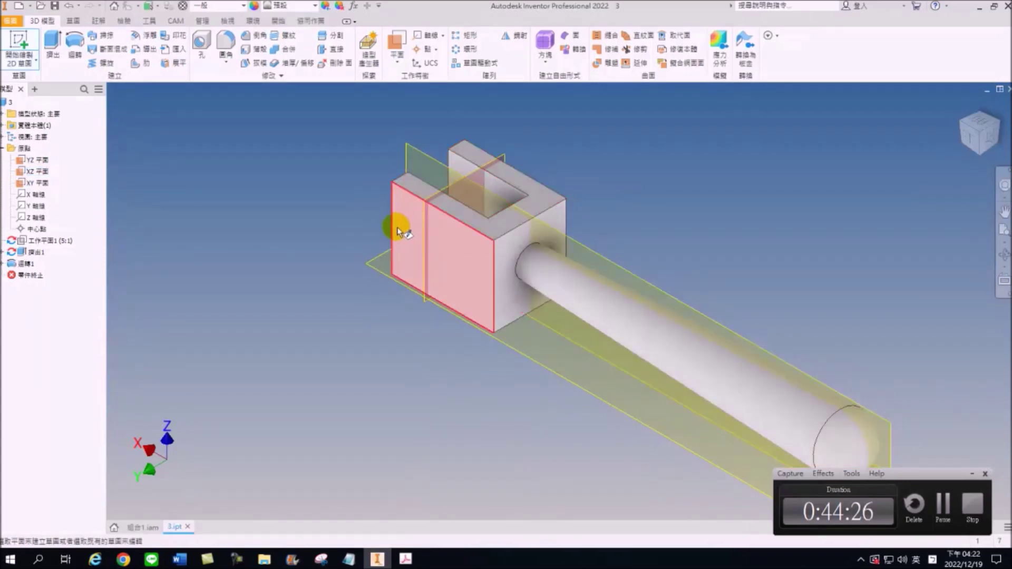
- Project the vertical and horizontal work axes into the new sketch
left_click(195, 42)
left_click(540, 238)
left_click(472, 360)
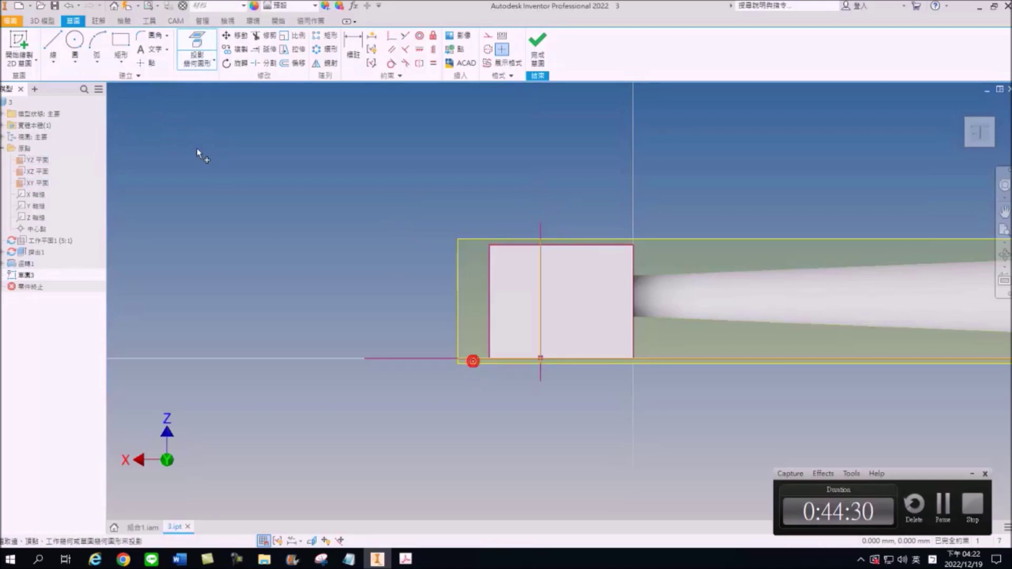
- Place a sketch point on the vertical axis, dimensioned 20 below the block's top edge
left_click(149, 63)
left_click(540, 314)
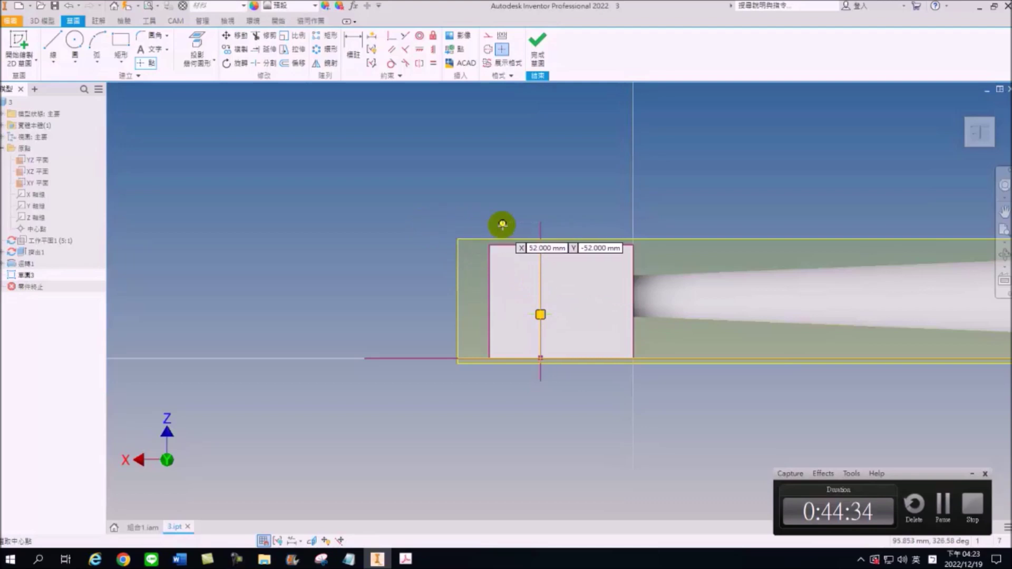
key("d")
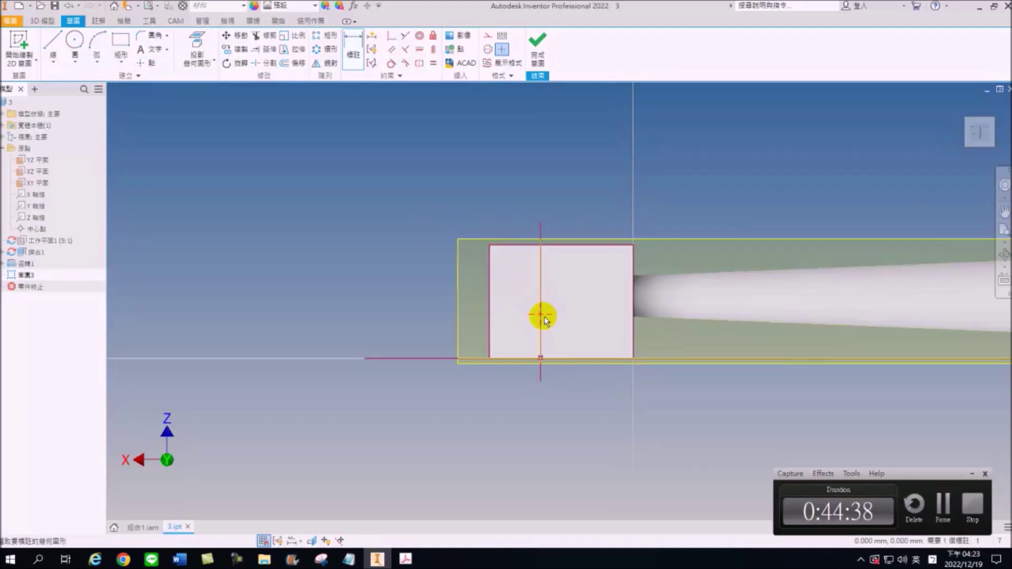
left_click(542, 315)
left_click(552, 244)
left_click(471, 277)
type("20")
key("Return")
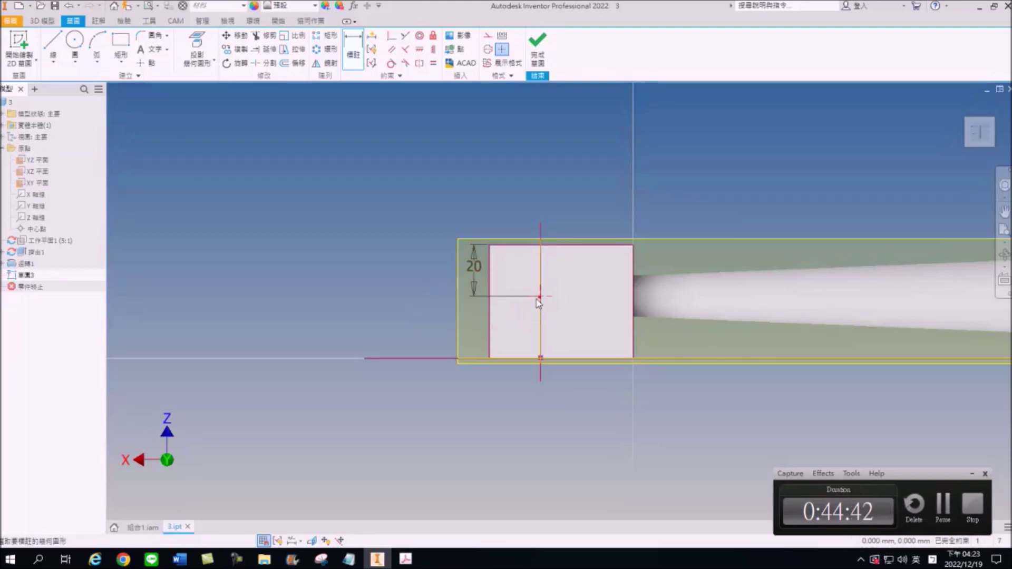
left_click(488, 309)
key("Escape")
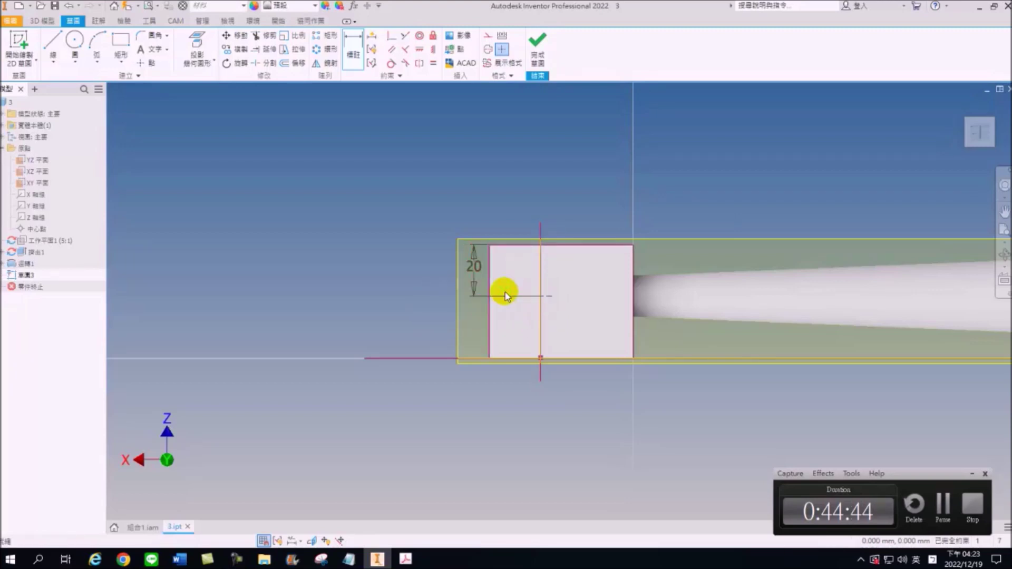
- Create a 10 mm deep hole at the sketch point
key("h")
left_click(199, 243)
left_click(254, 320)
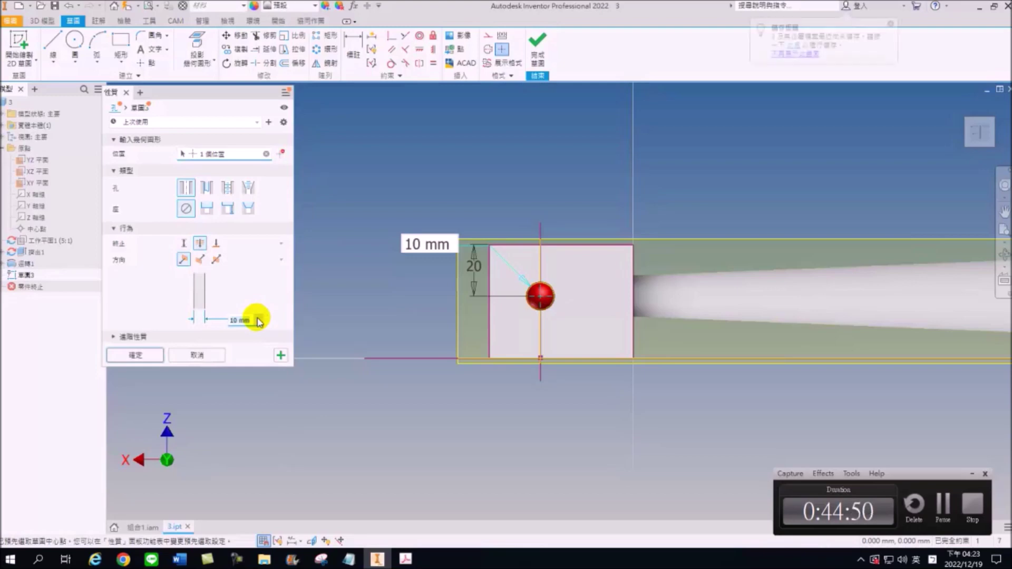
key("Return")
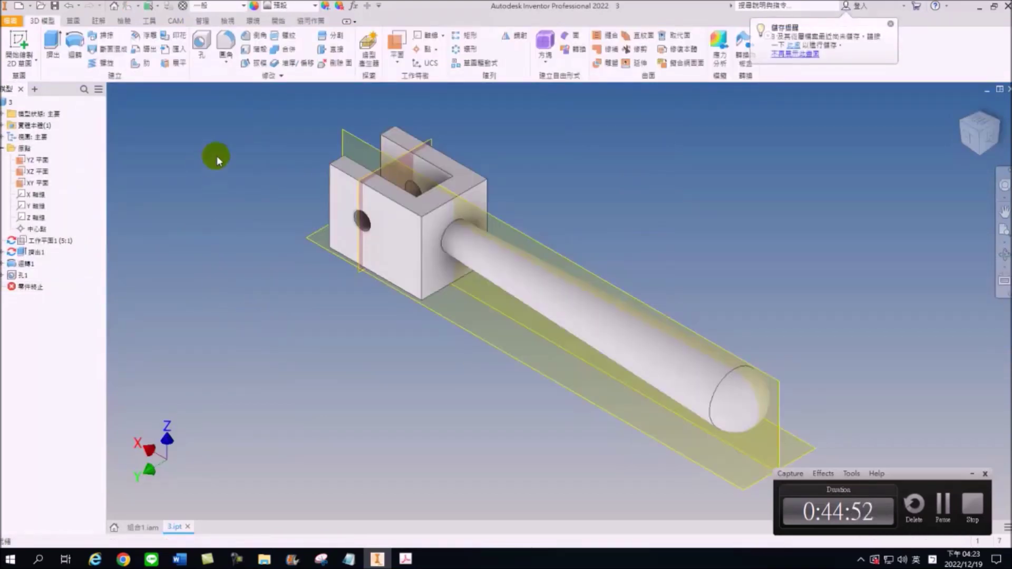
- Fillet the two lower edges at the slotted block's end with a 2 mm radius
left_click(227, 42)
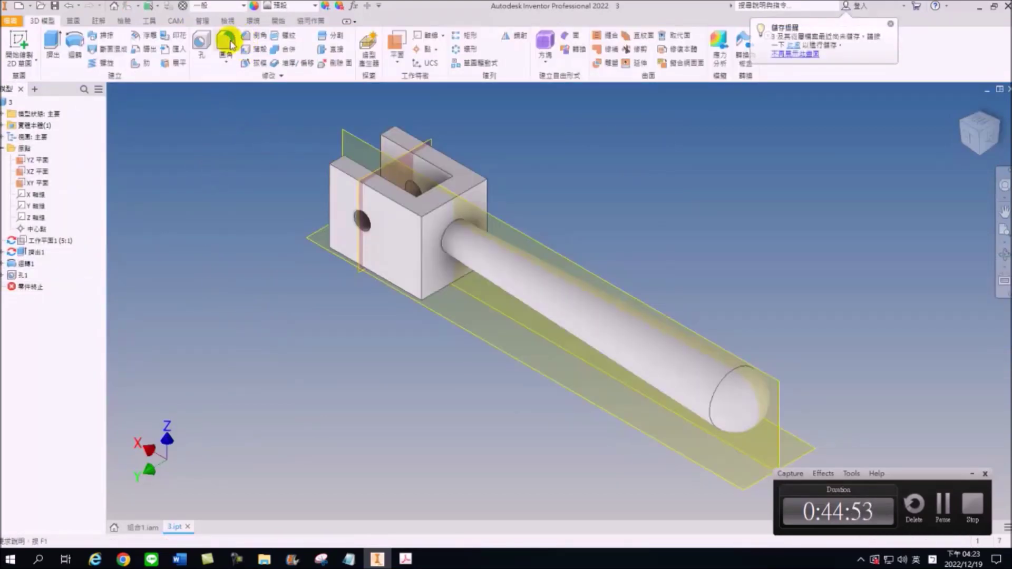
left_click(354, 242)
left_click(972, 148)
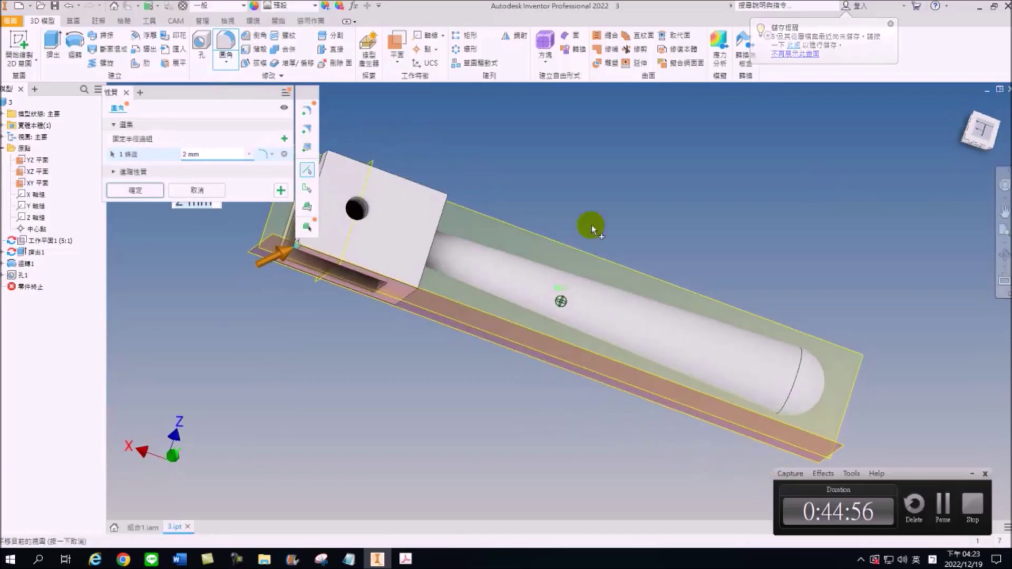
scroll(279, 258, "up", 5)
left_click(283, 258)
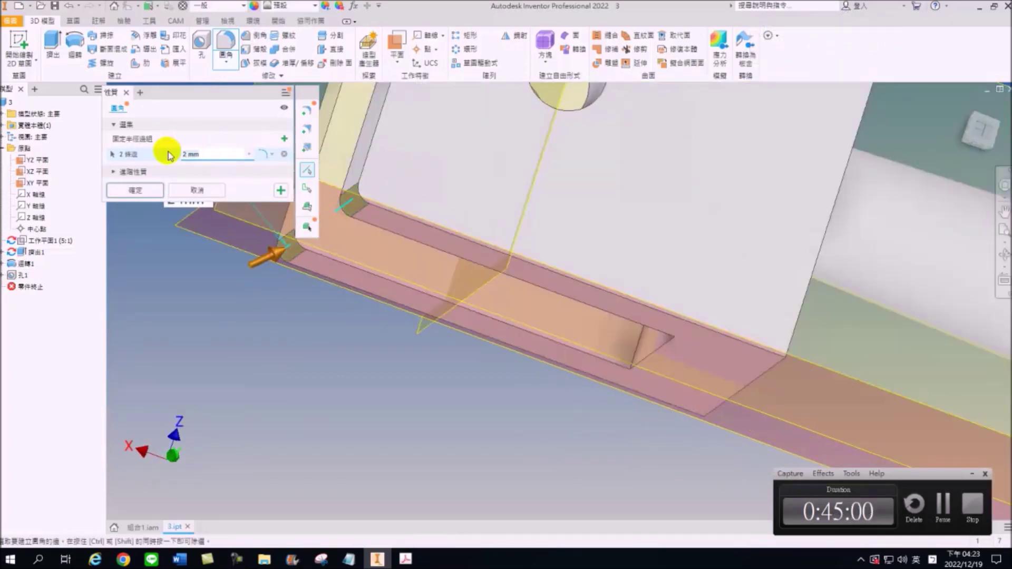
type("28")
key("Return")
scroll(411, 244, "down", 3)
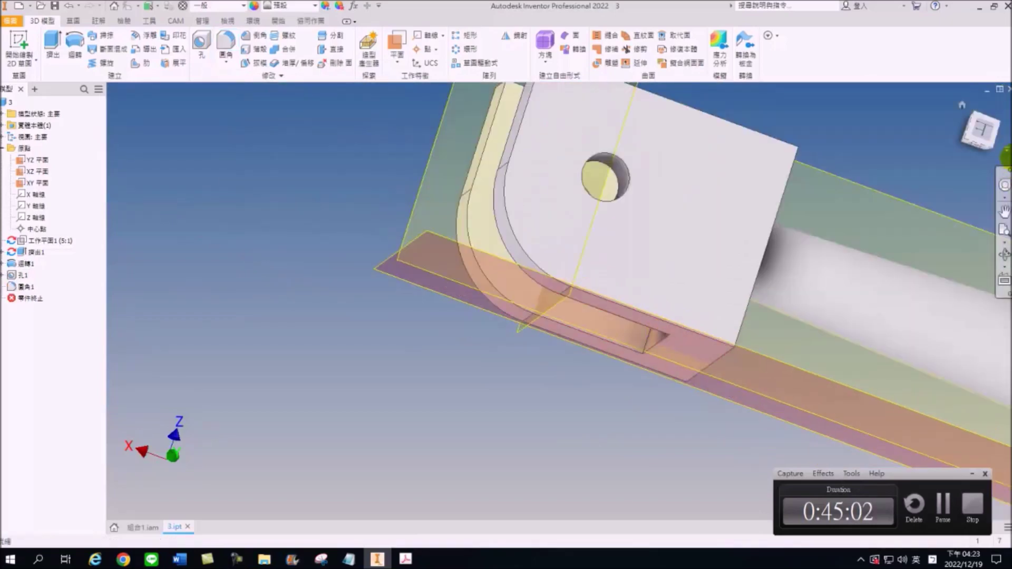
left_click(963, 107)
left_click(254, 35)
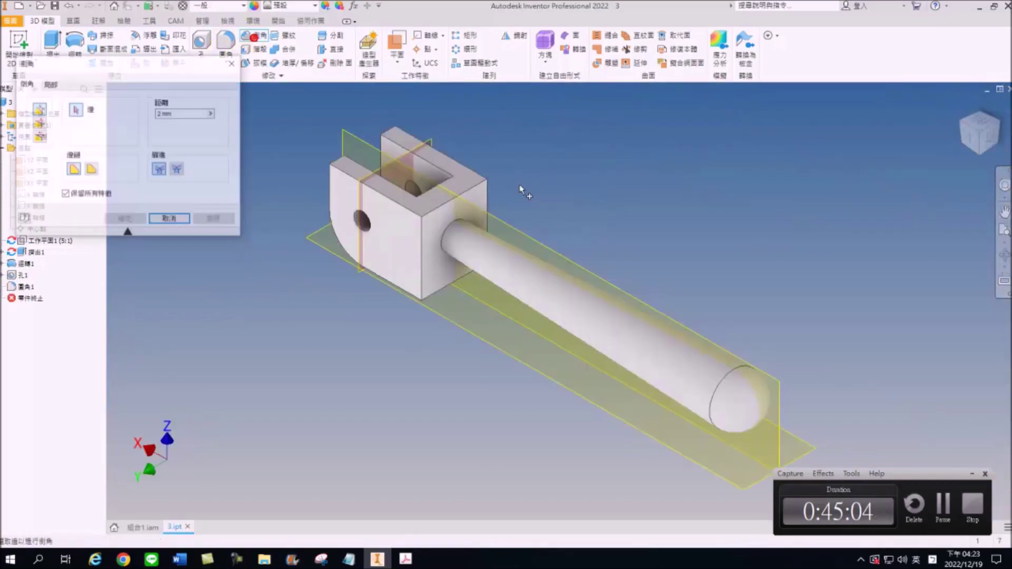
- Chamfer the top edges of both slot prongs with a distance of 4
left_click(189, 114)
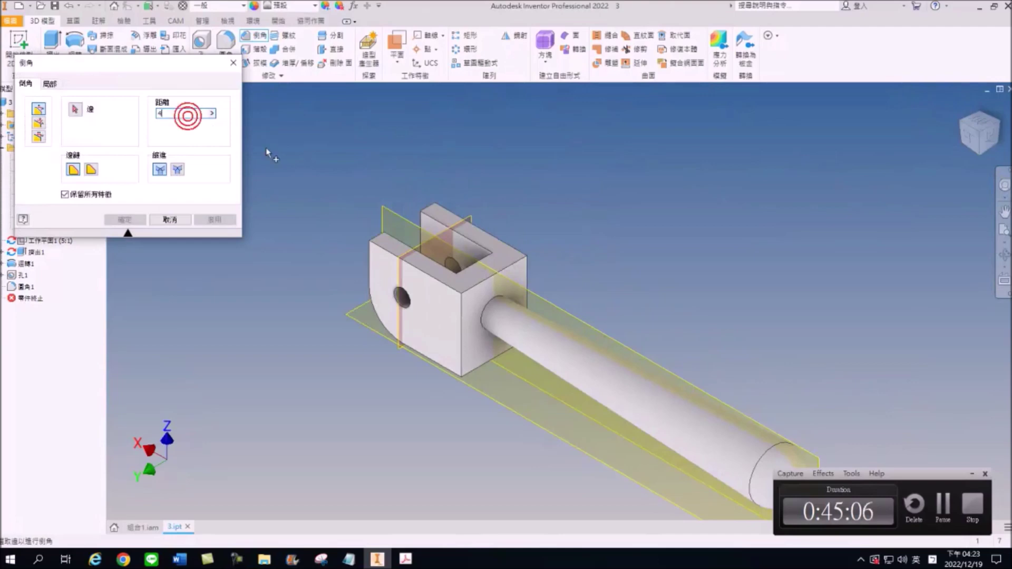
type("4")
left_click(371, 230)
left_click(434, 207)
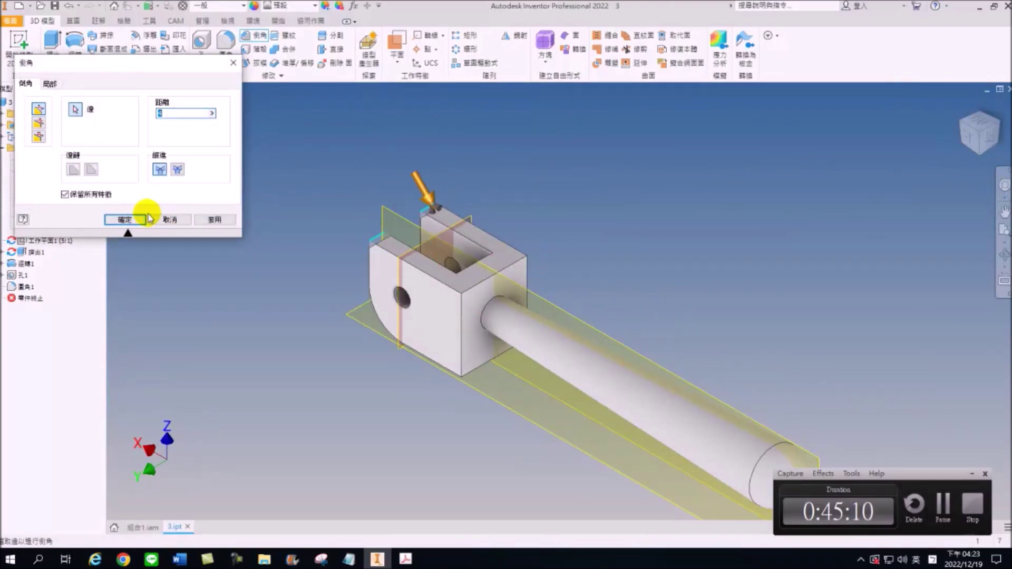
left_click(149, 219)
key("Return")
left_click(226, 42)
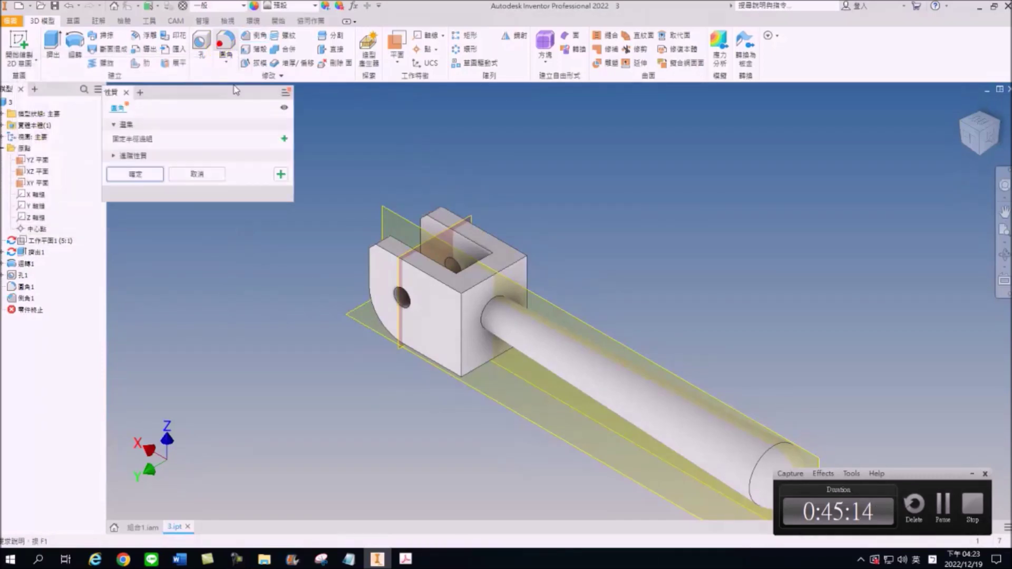
- Fillet the edge where the rod meets the block with radius 6
type("6")
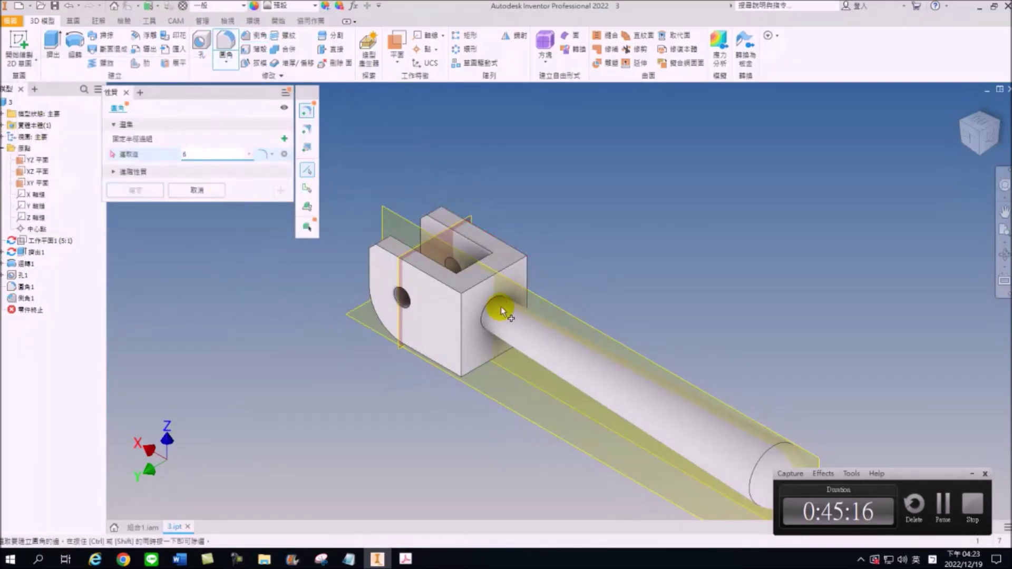
left_click(494, 296)
scroll(493, 296, "down", 2)
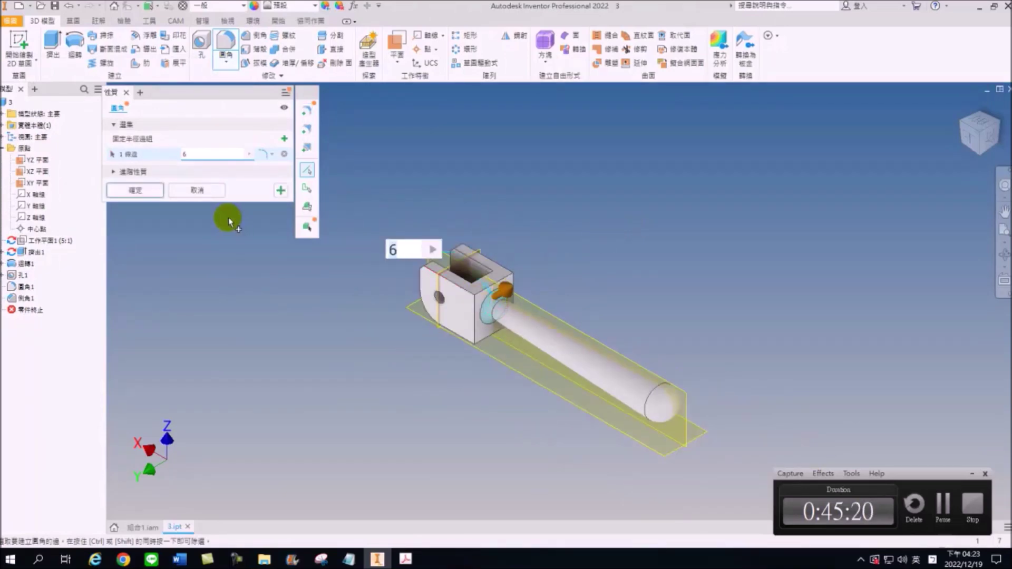
key("Return")
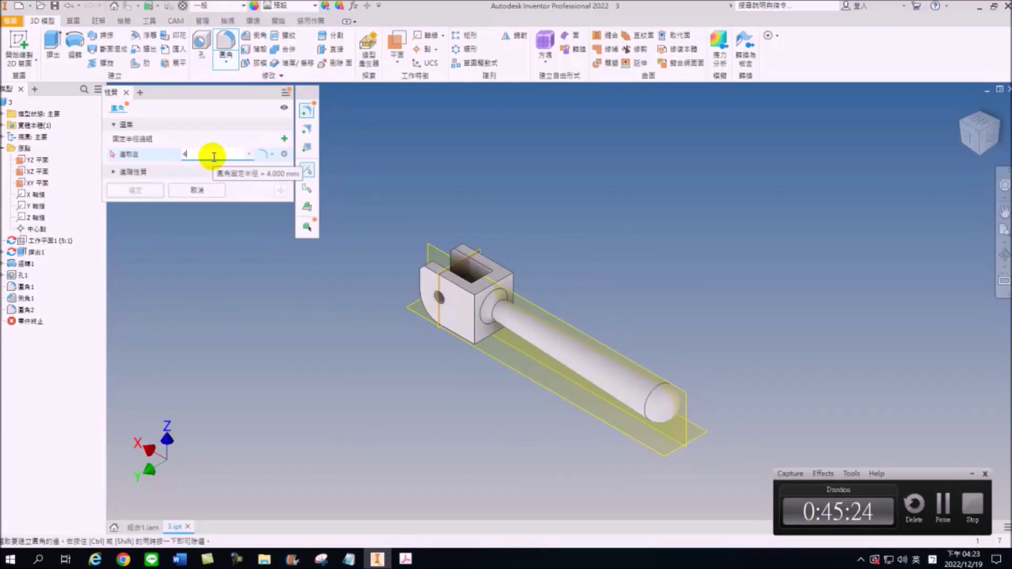
- Fillet ten of the block's outer edges with radius 4
left_click(441, 283)
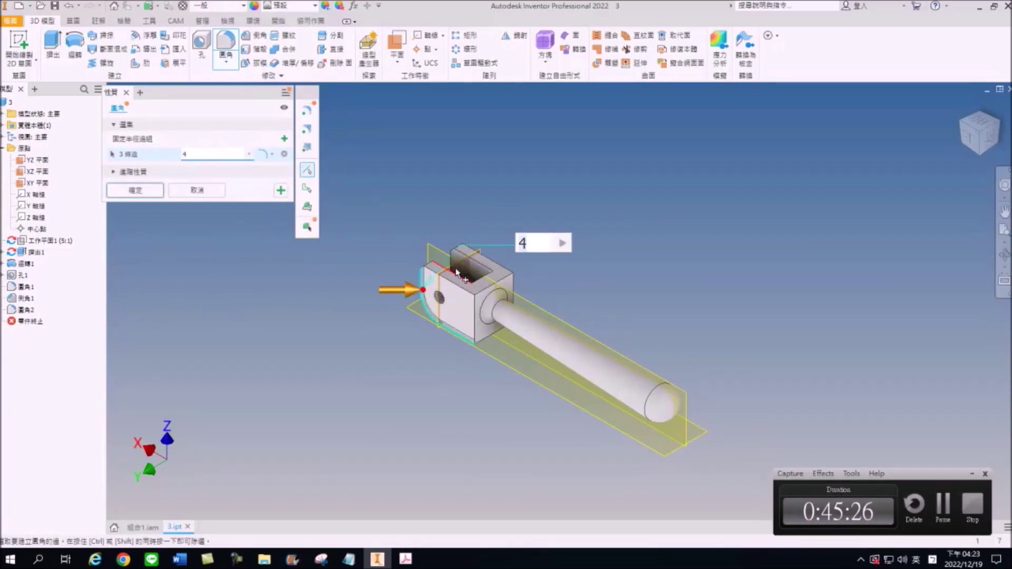
left_click(464, 252)
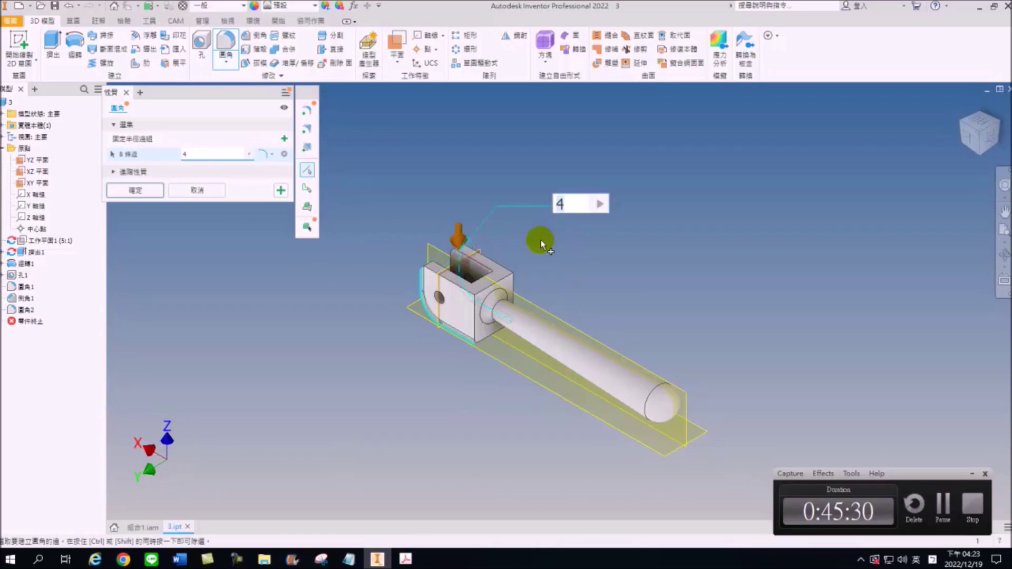
left_click(476, 298)
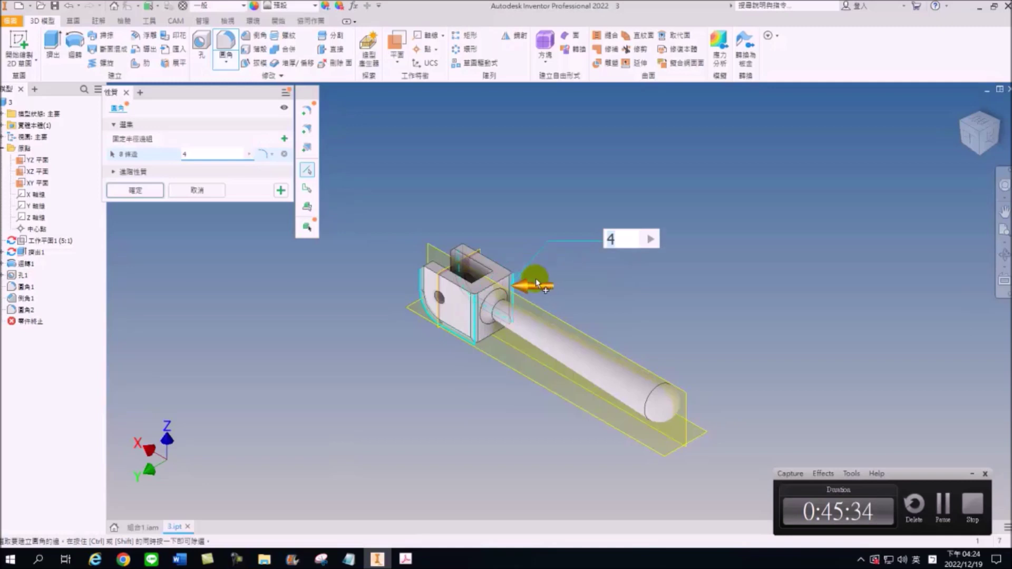
scroll(536, 278, "up", 3)
left_click(470, 283)
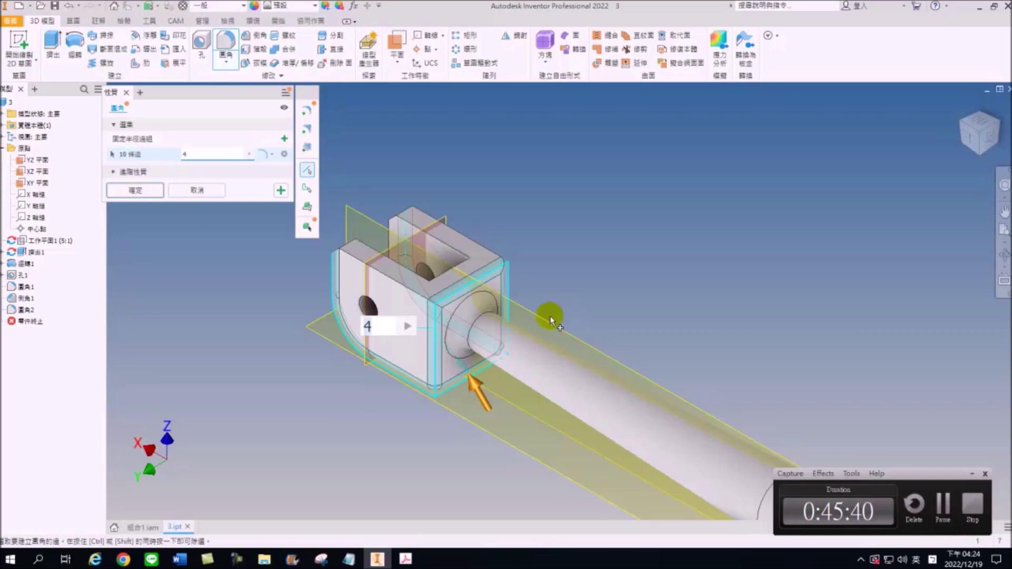
scroll(548, 315, "down", 2)
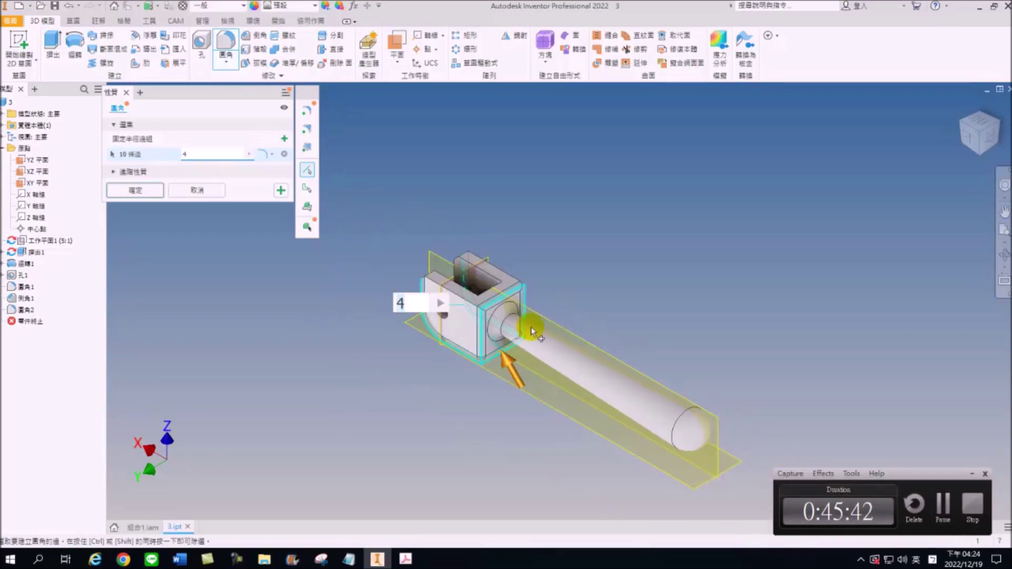
left_click(132, 191)
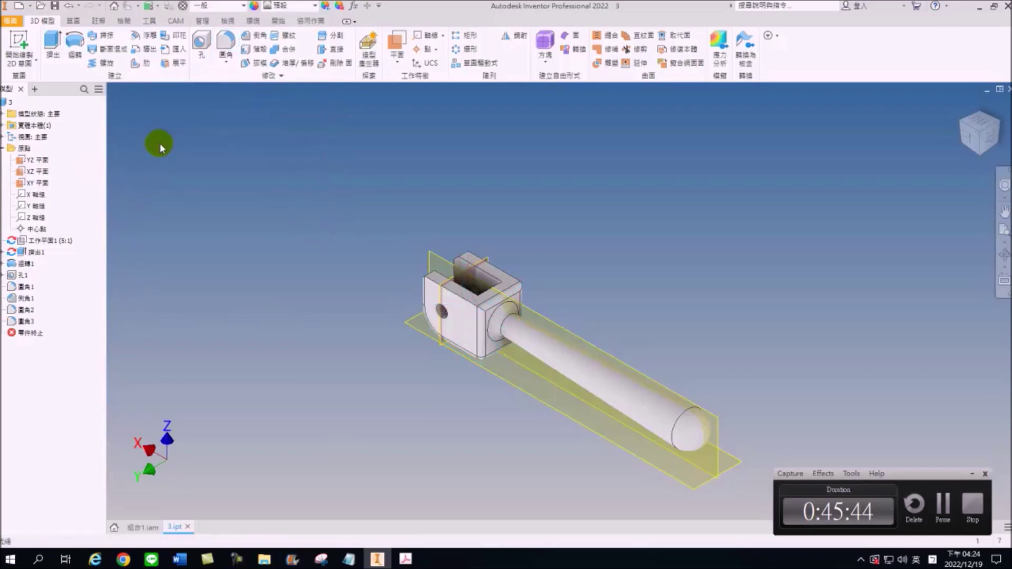
- Hide the YZ, XY and XZ origin planes, then close 3.ipt back to the assembly
left_click(36, 160)
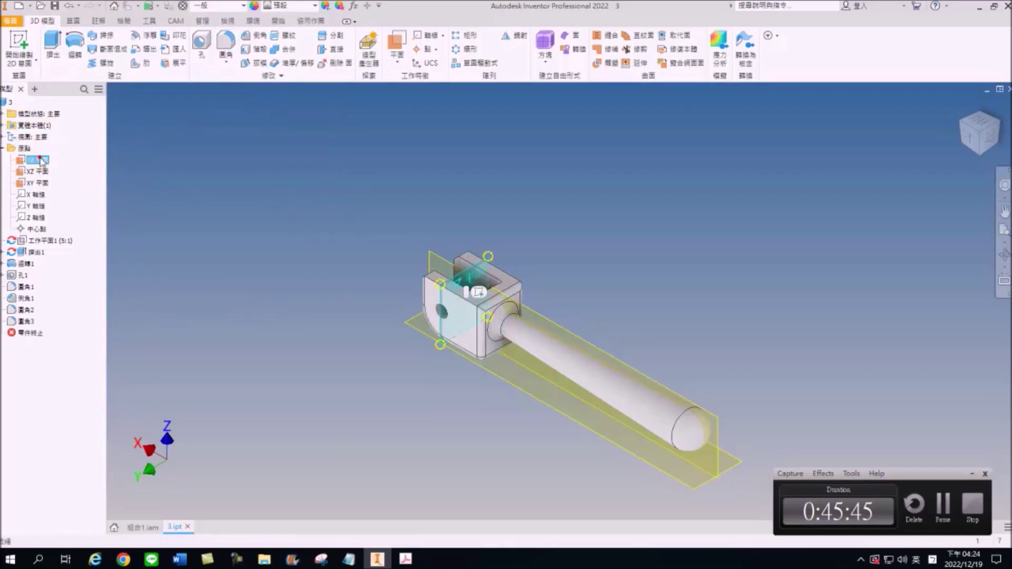
left_click(39, 184, "shift")
right_click(39, 185)
left_click(64, 241)
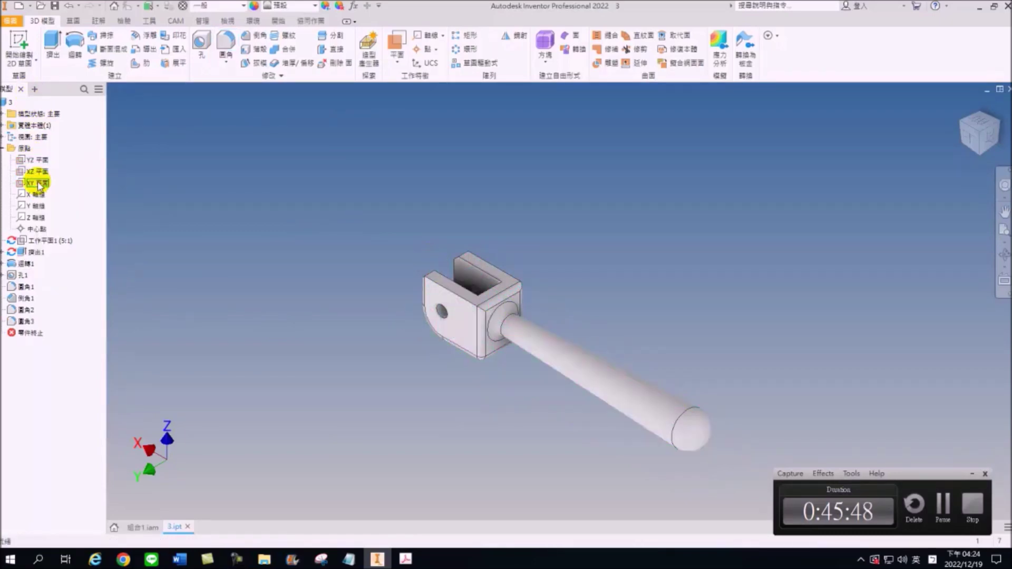
key("Home")
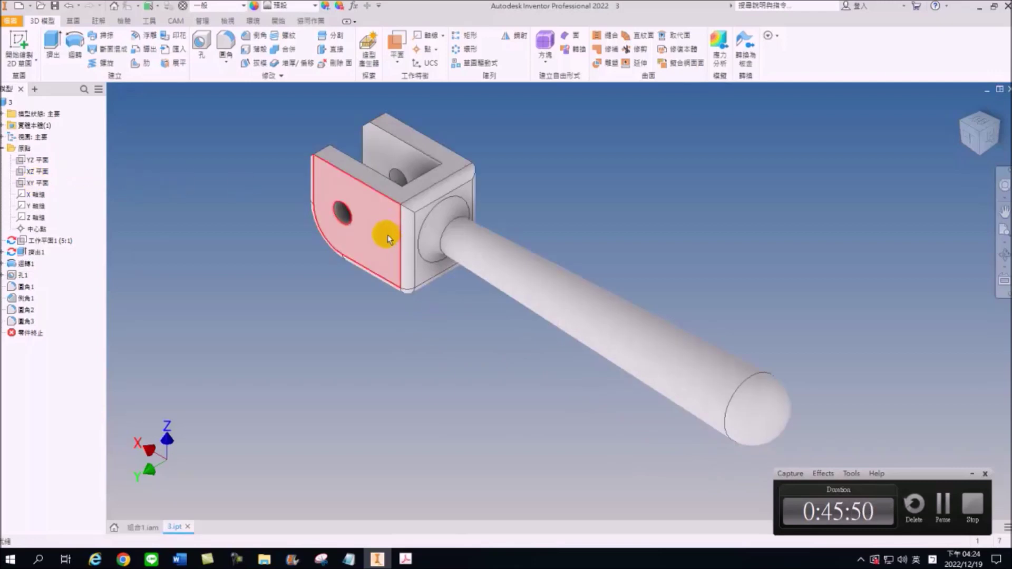
left_click(187, 526)
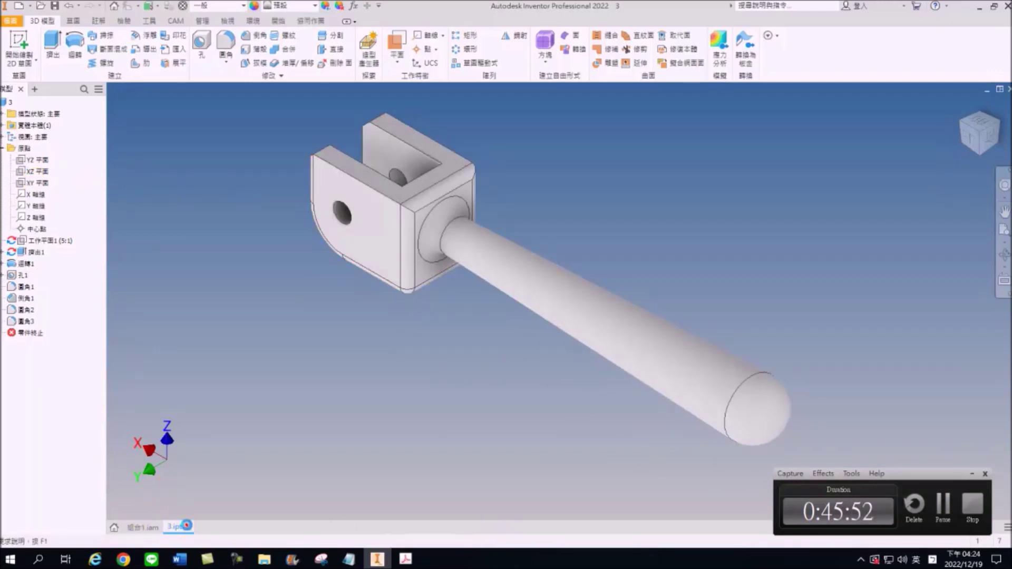
- Inspect the handle in the assembly from the Front view, then return to Home
left_click(1000, 129)
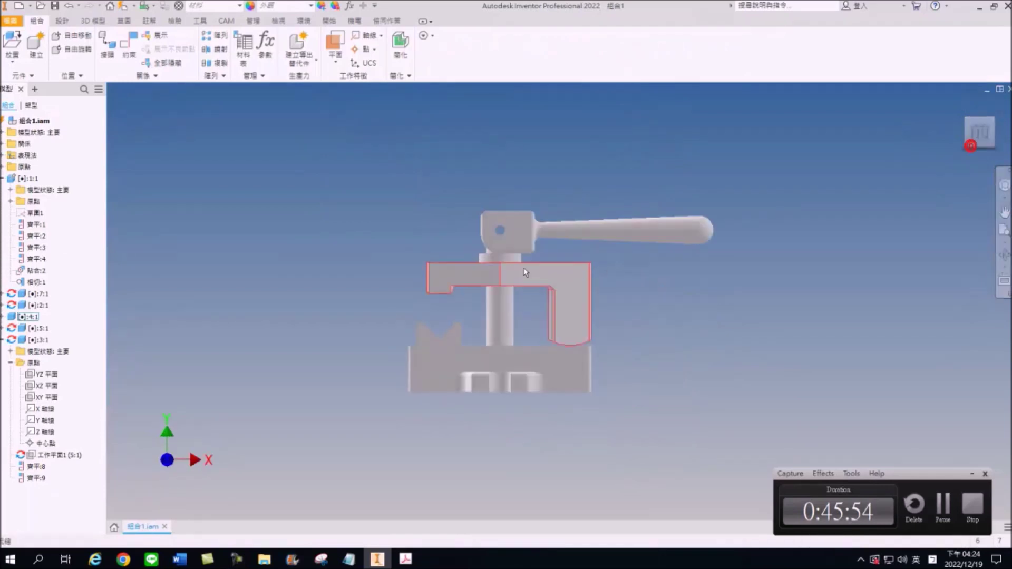
scroll(482, 253, "down", 5)
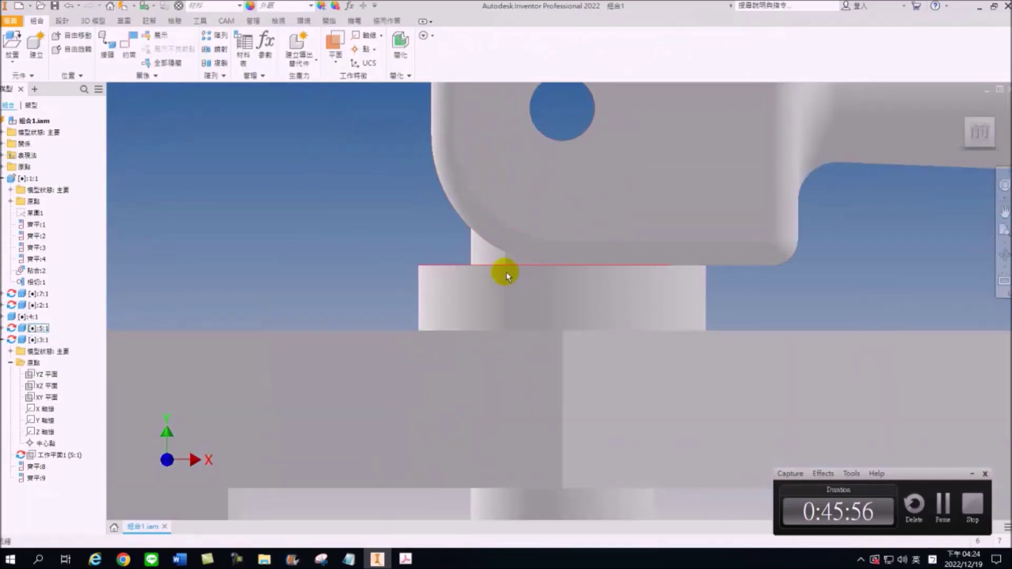
scroll(515, 305, "up", 5)
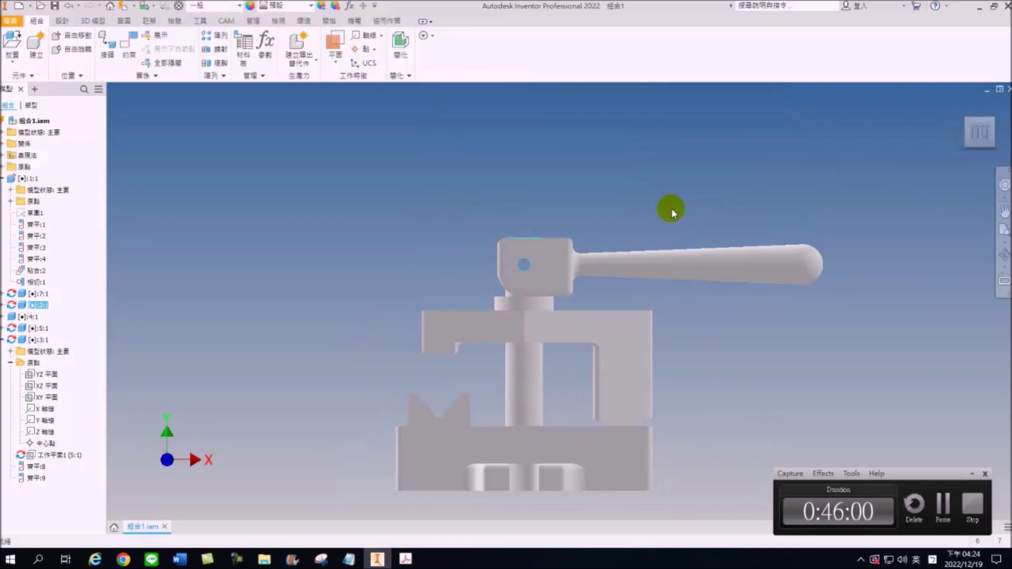
mouse_move(979, 132)
left_click(960, 104)
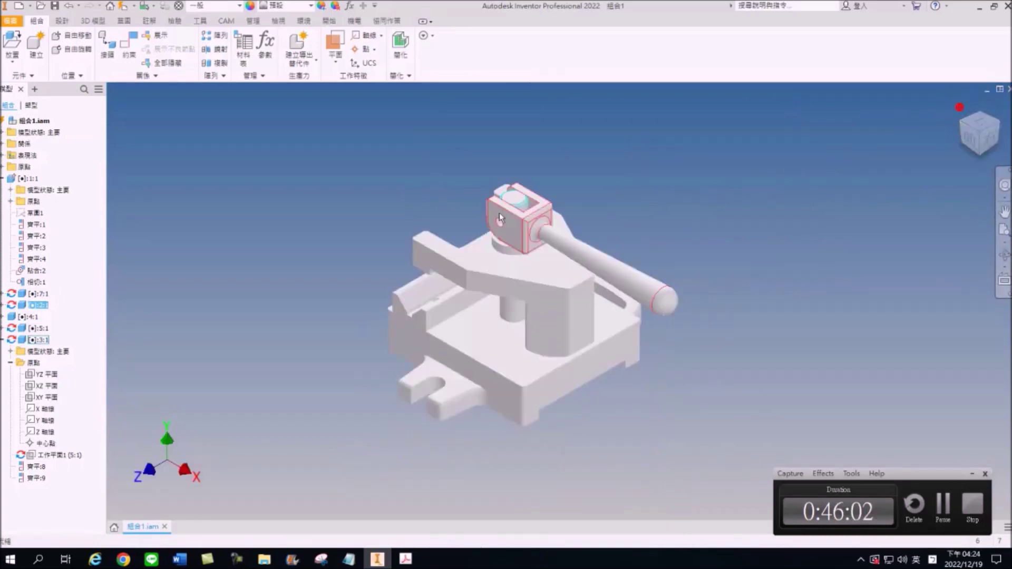
- Clear the selection and collapse the expanded component nodes in the browser
left_click(426, 217)
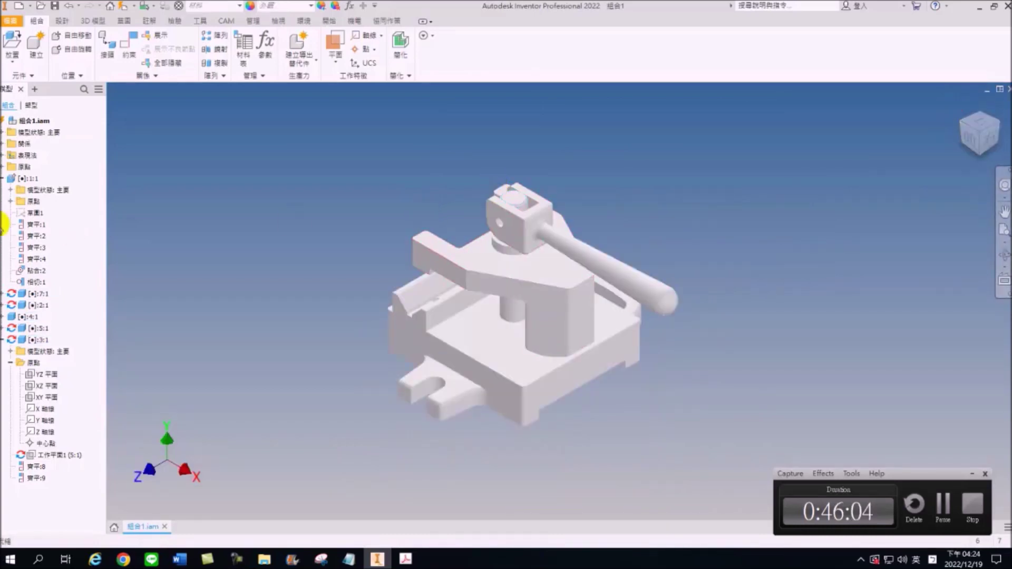
left_click(3, 340)
left_click(3, 178)
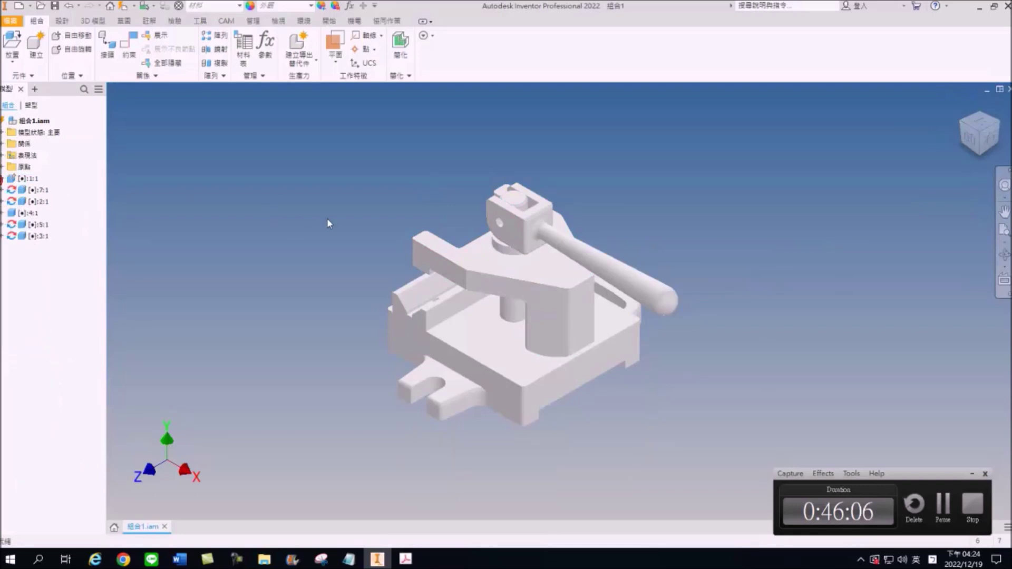